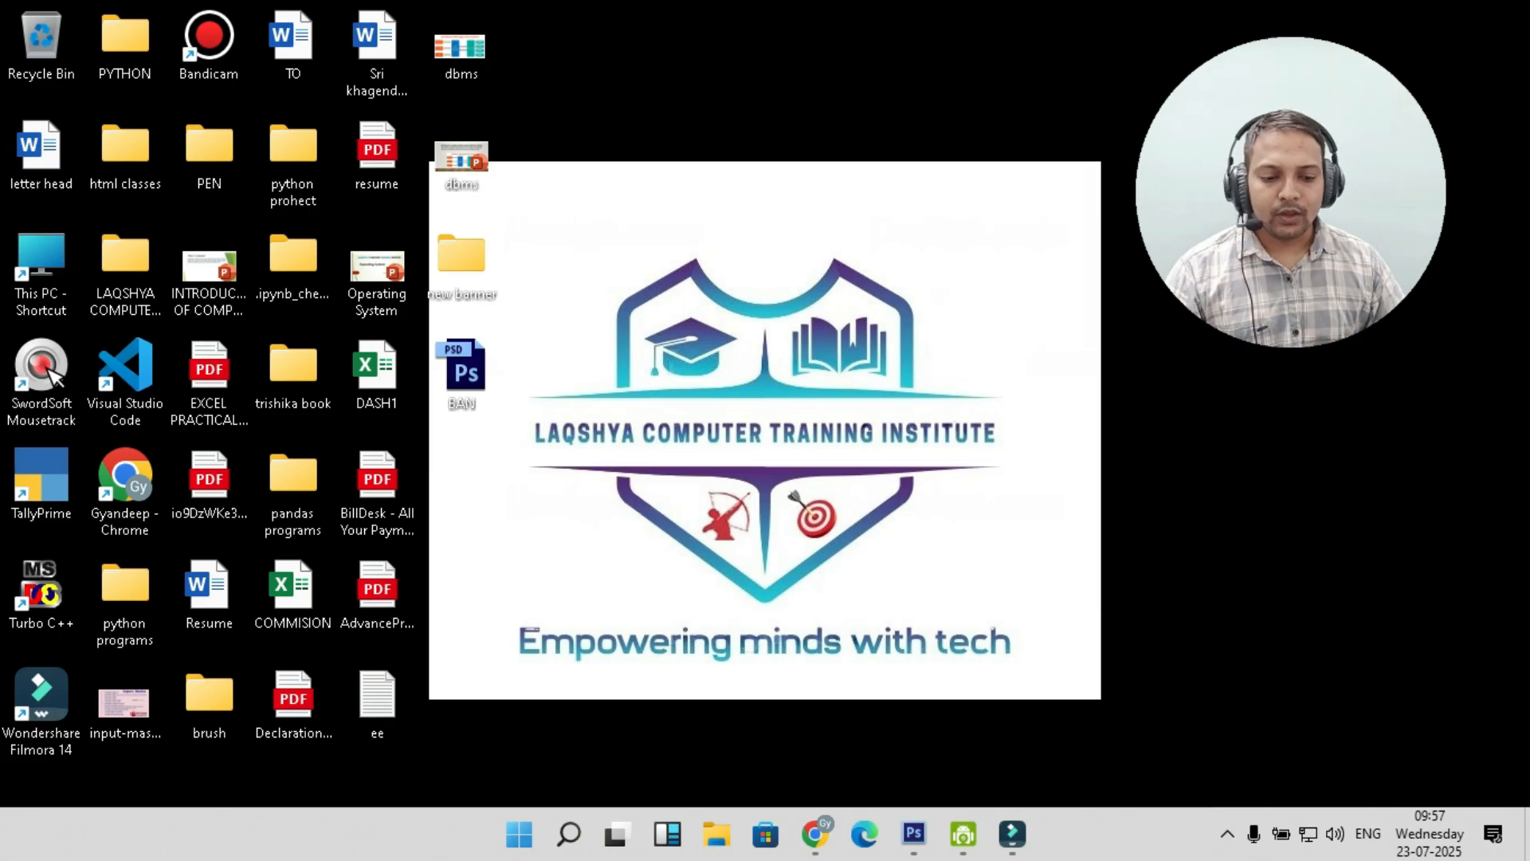
- Switch to Photoshop and draw a rectangle shape about 323 × 182 px in the upper half of the page
click(914, 833)
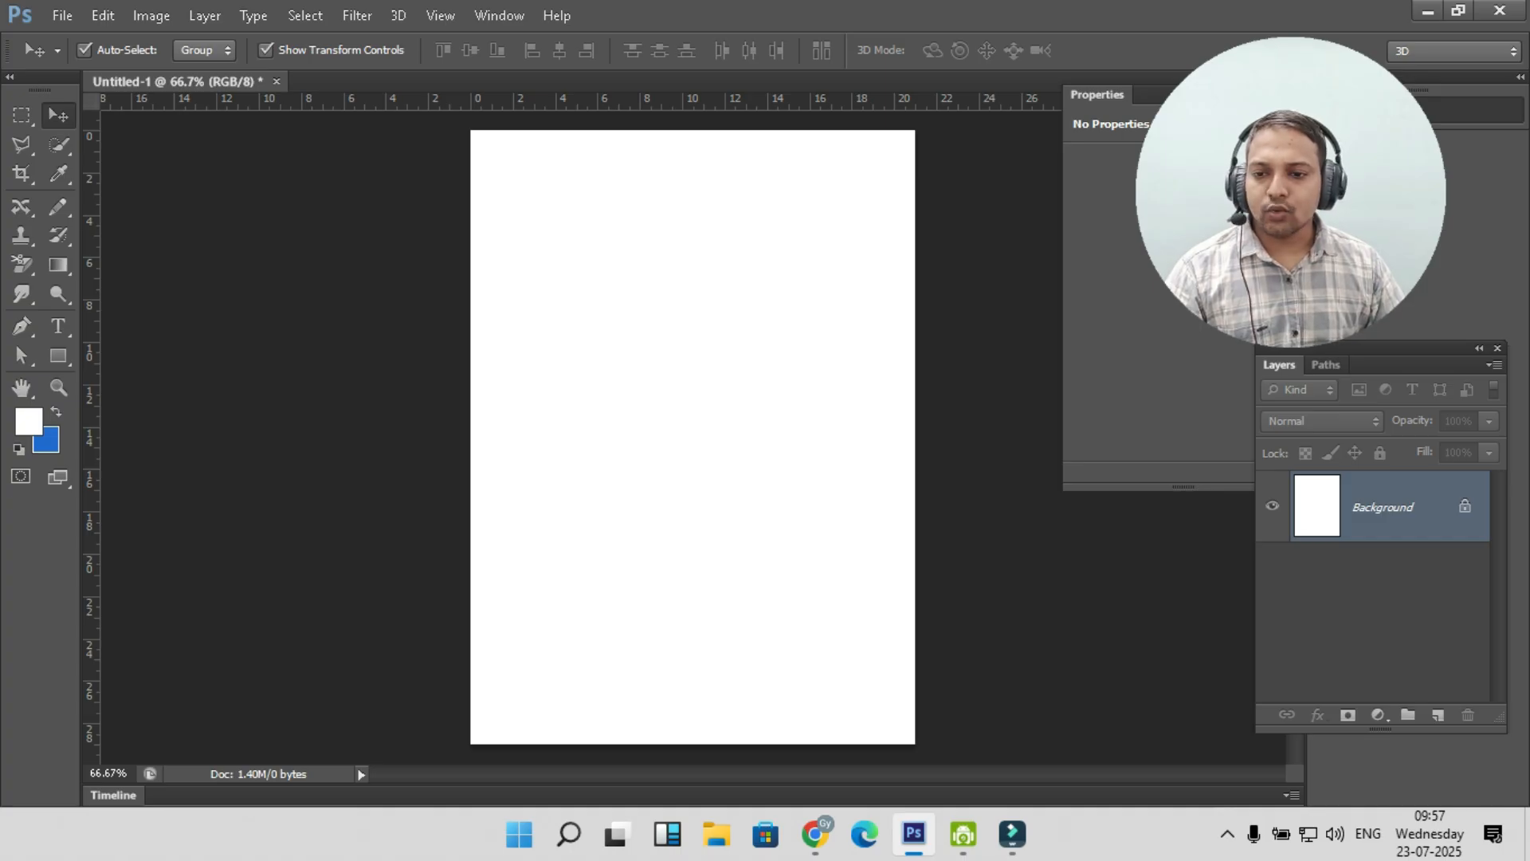
click(57, 356)
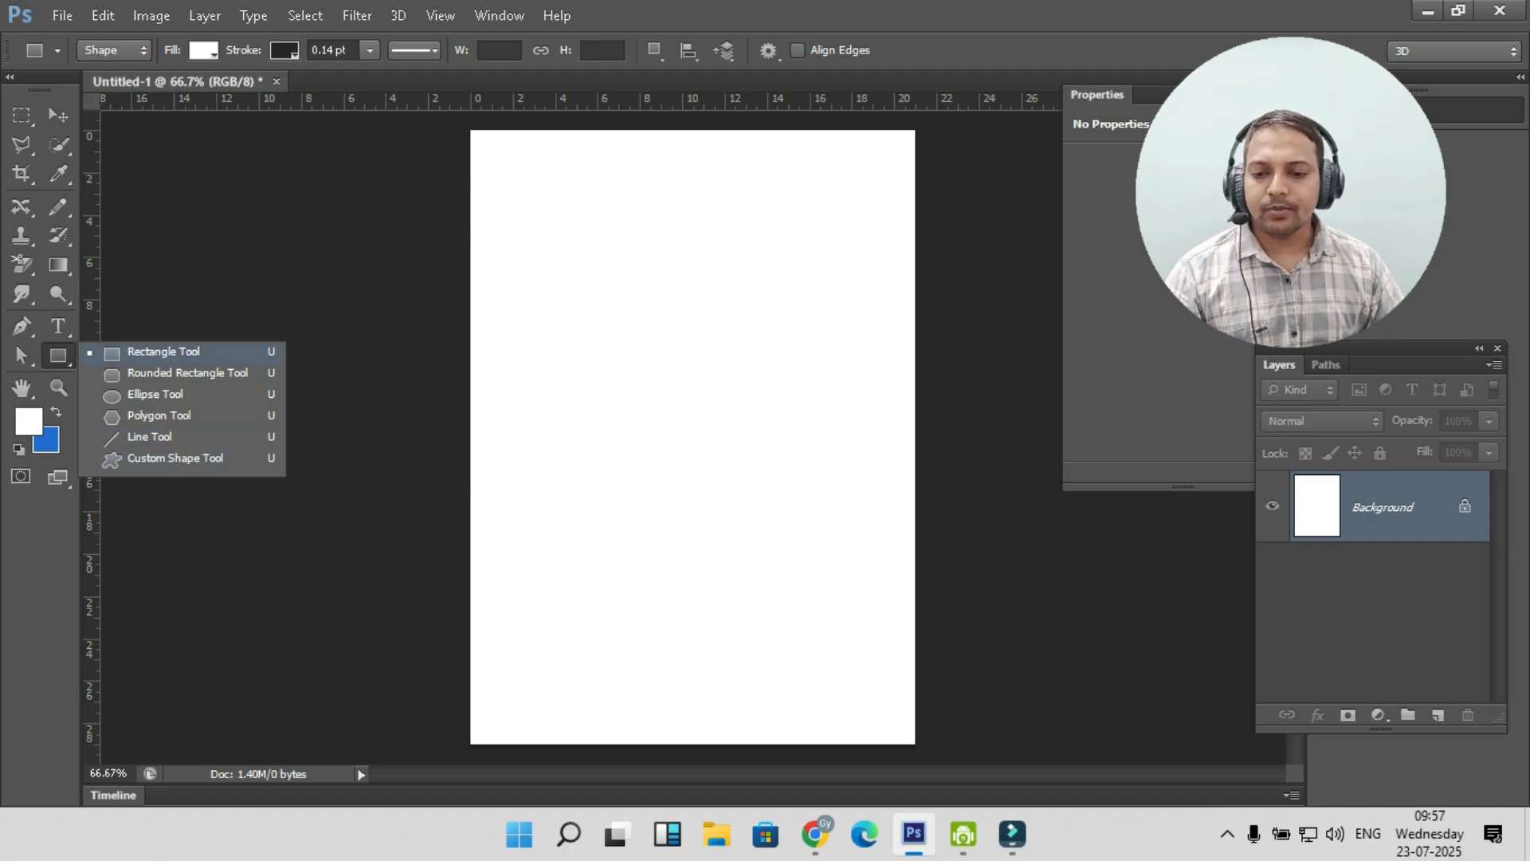
click(160, 352)
drag(541, 301, 782, 436)
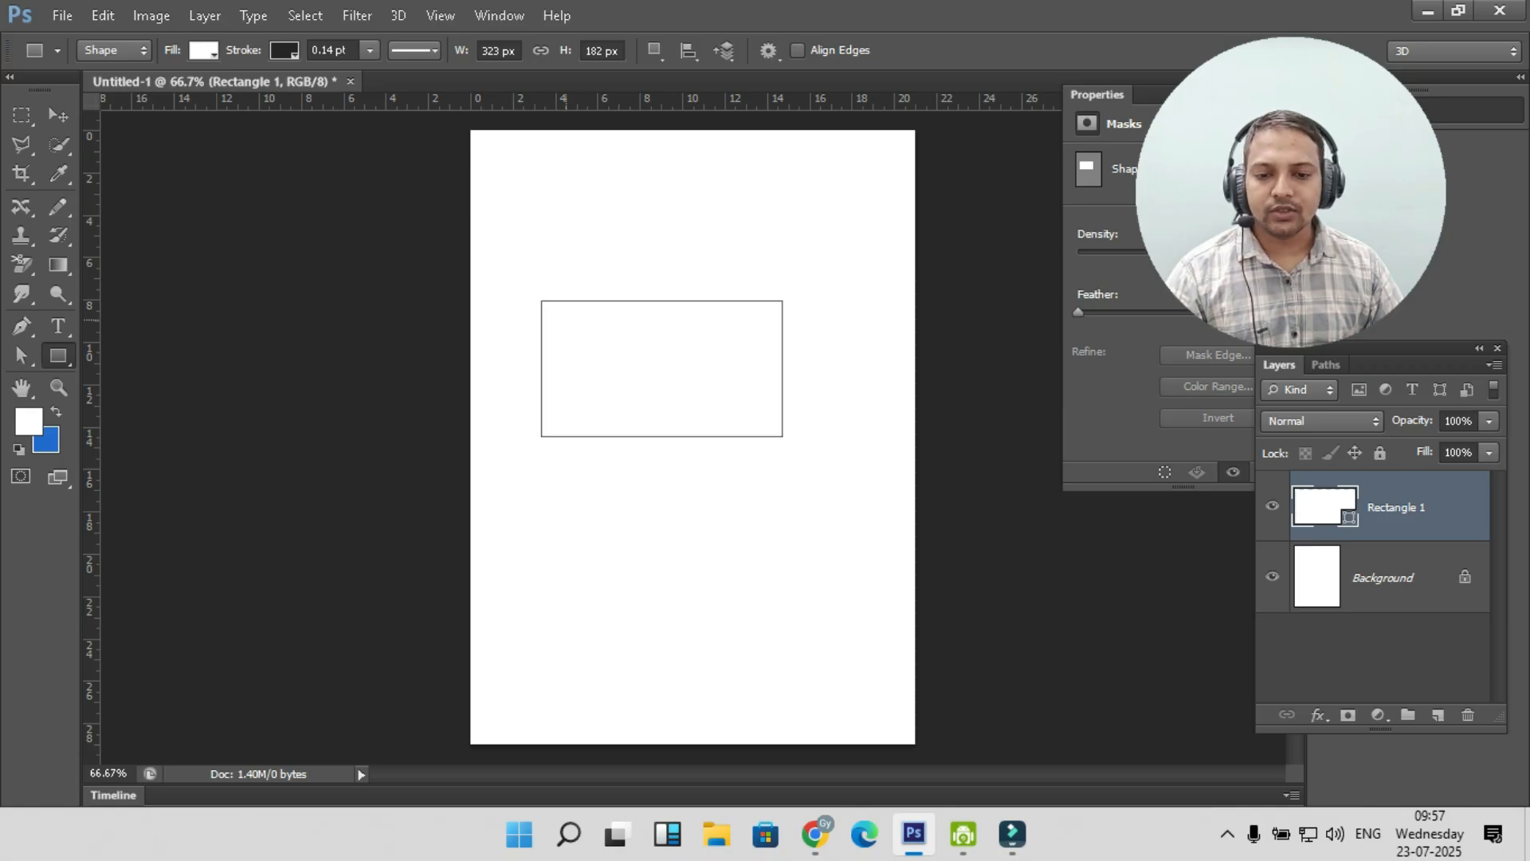
- Give the rectangle a cyan-blue fill and a red stroke
click(203, 51)
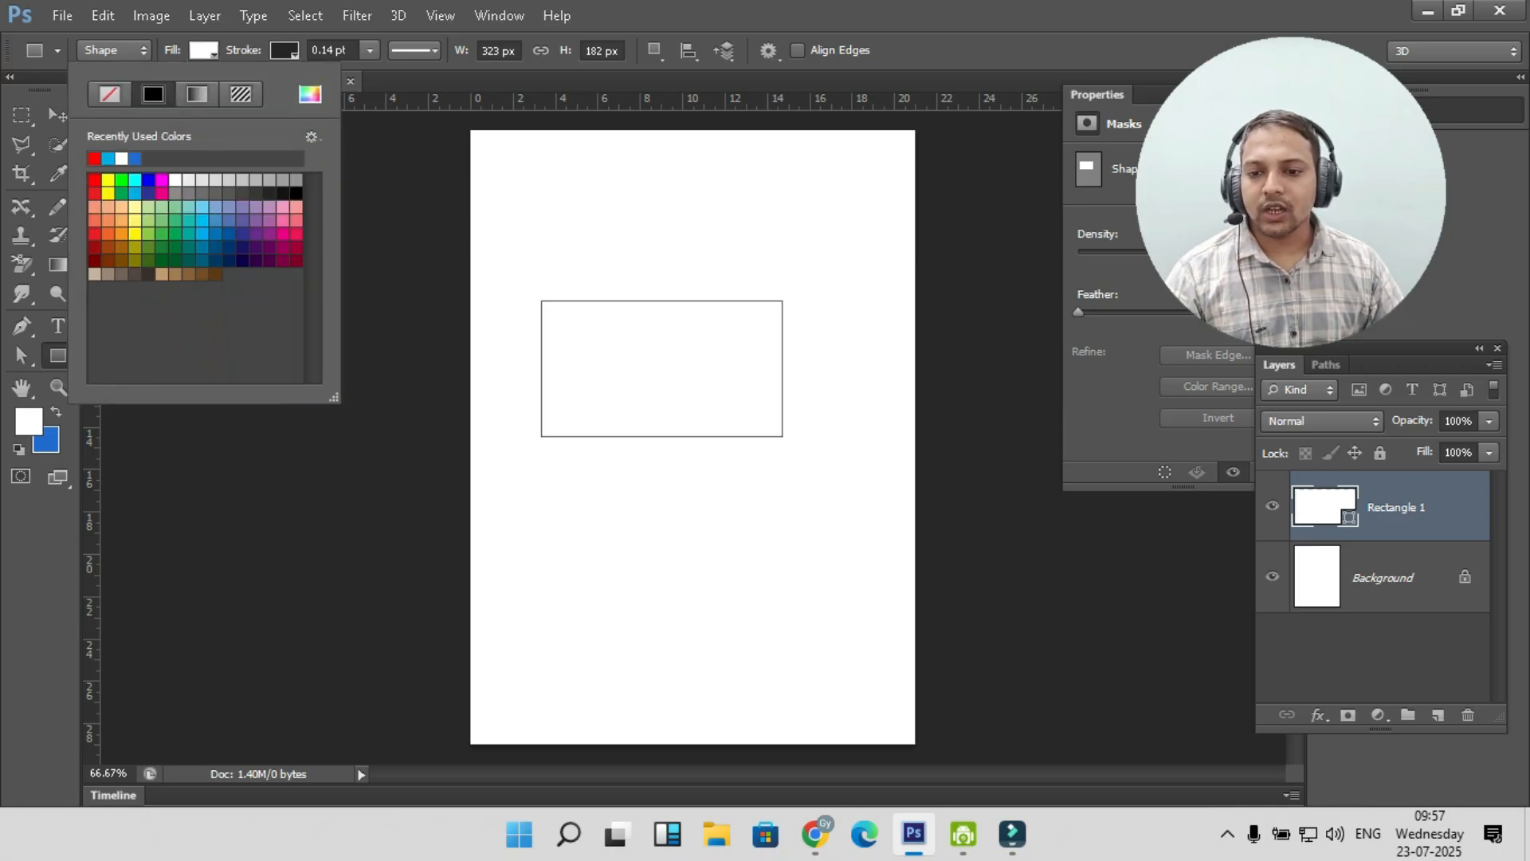
click(134, 193)
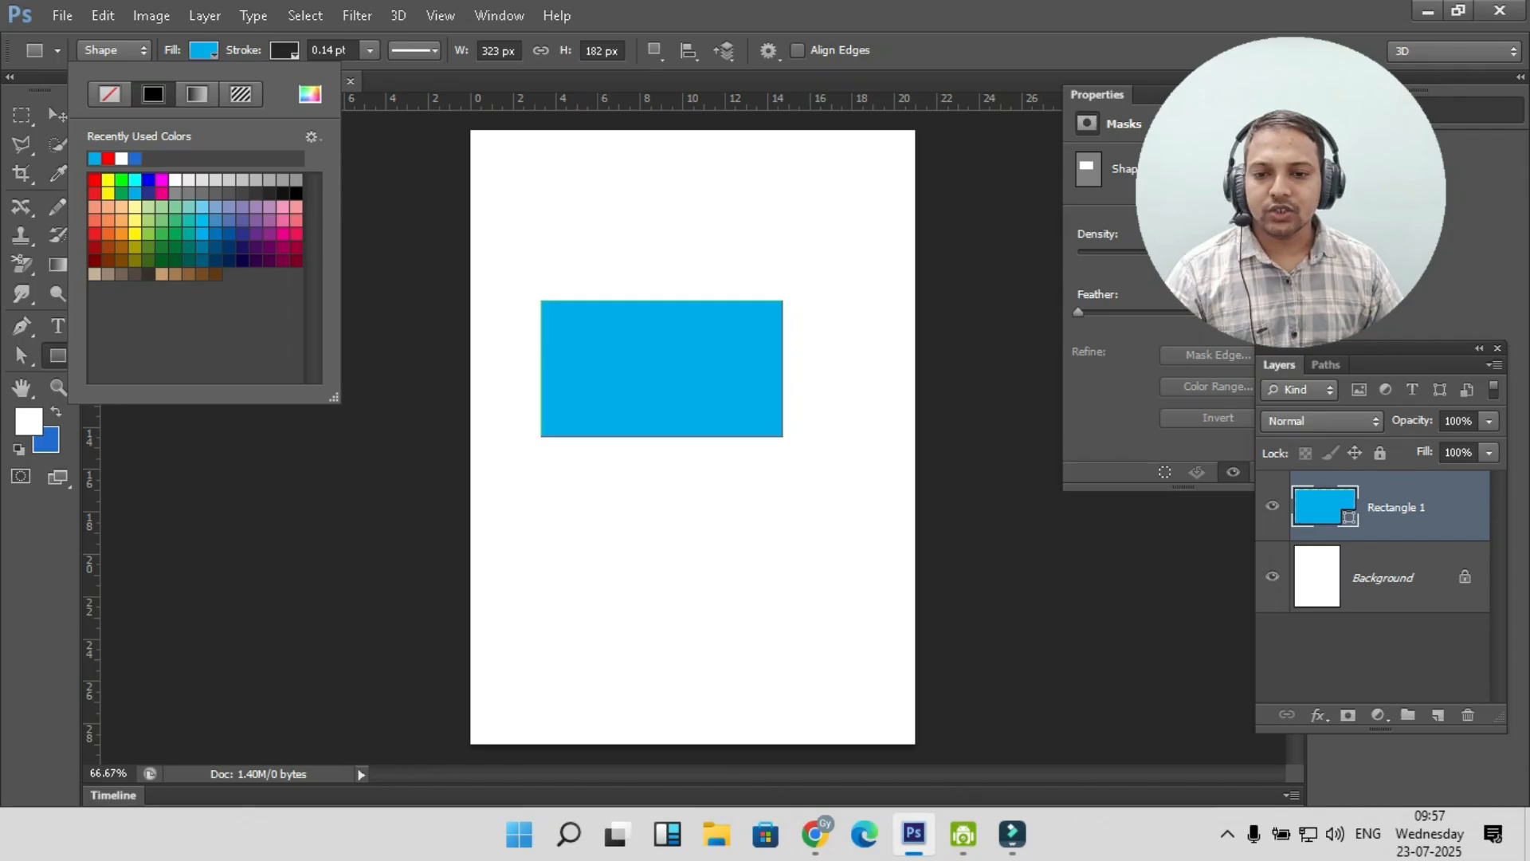
click(283, 51)
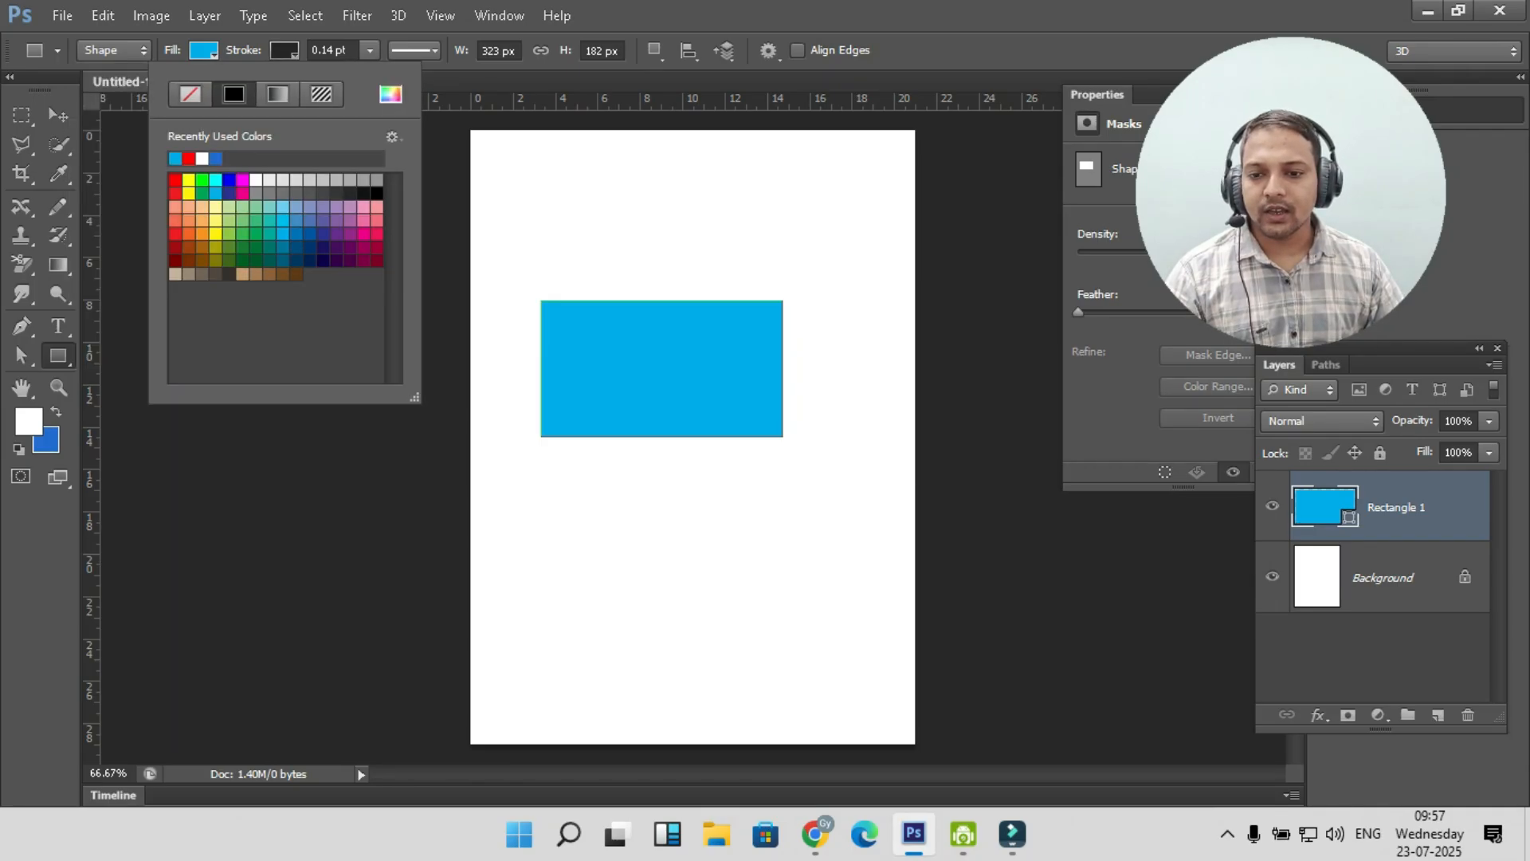
click(188, 158)
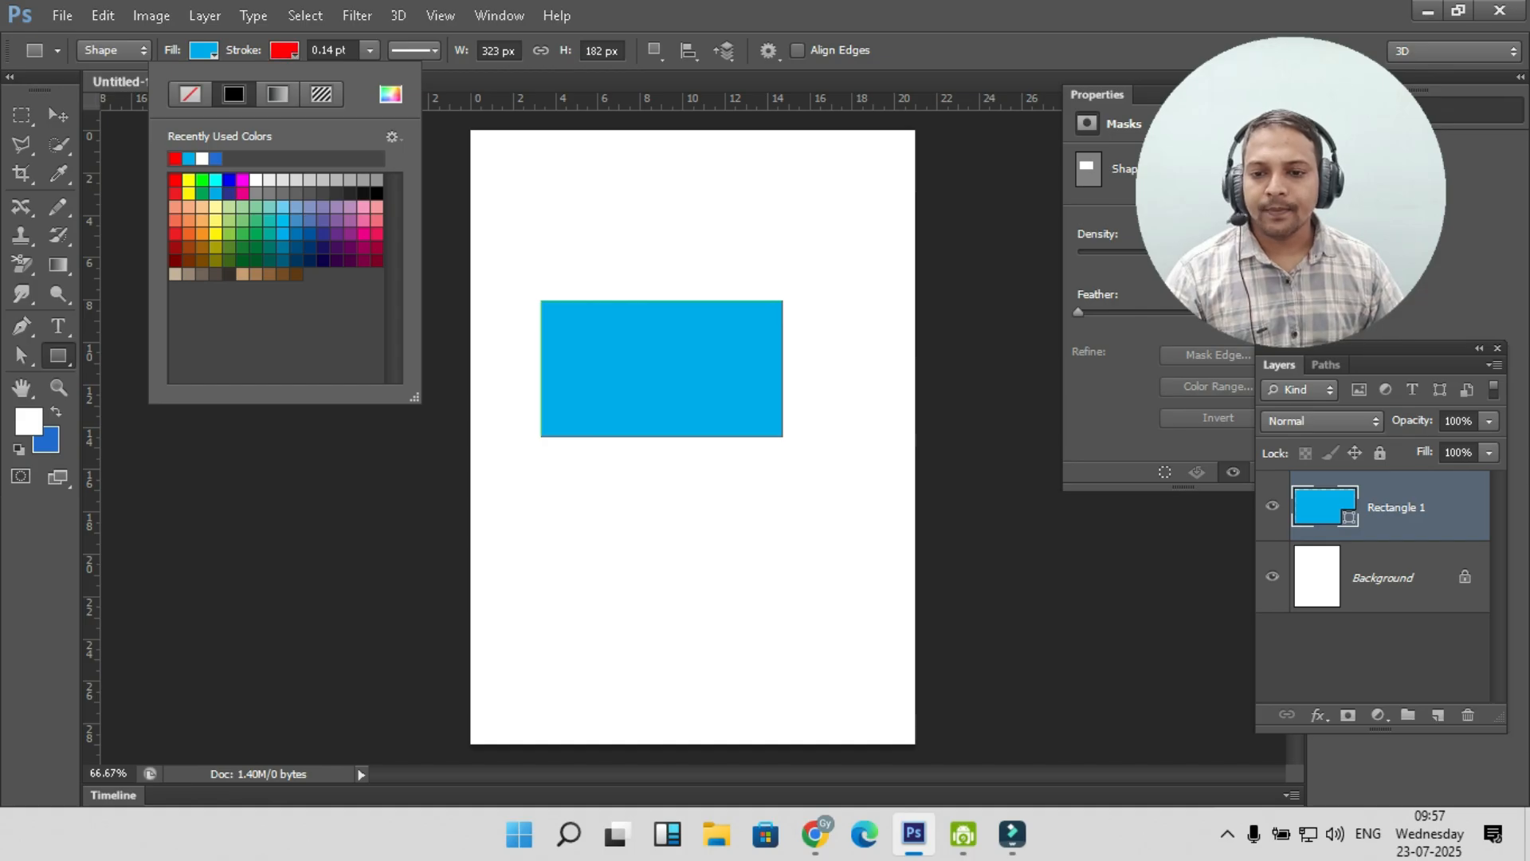
- Increase the rectangle's stroke width to 6.11 pt
click(347, 50)
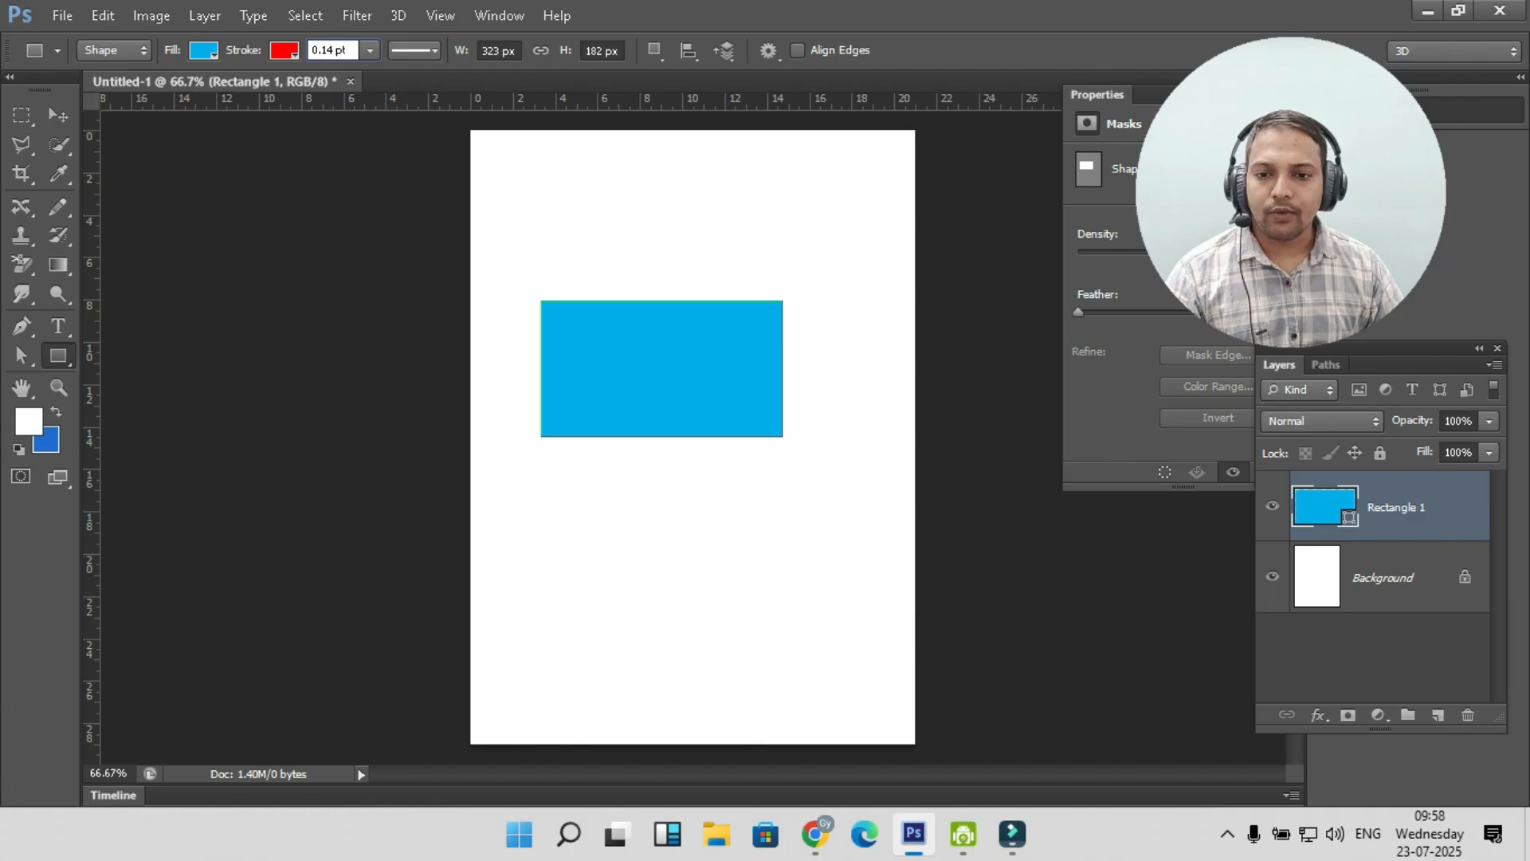
click(370, 51)
drag(369, 75, 394, 75)
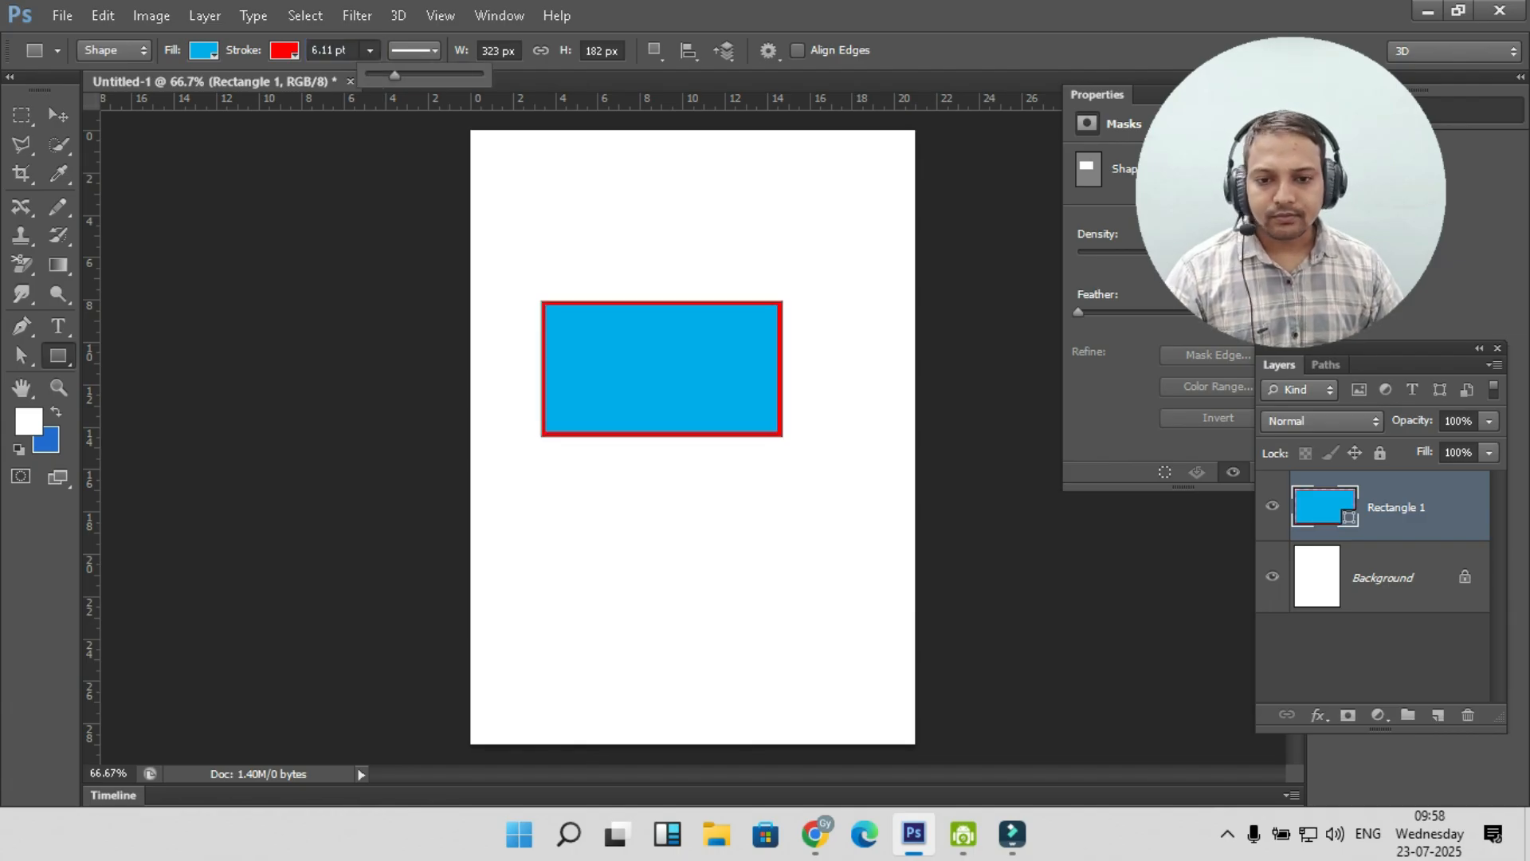
click(941, 51)
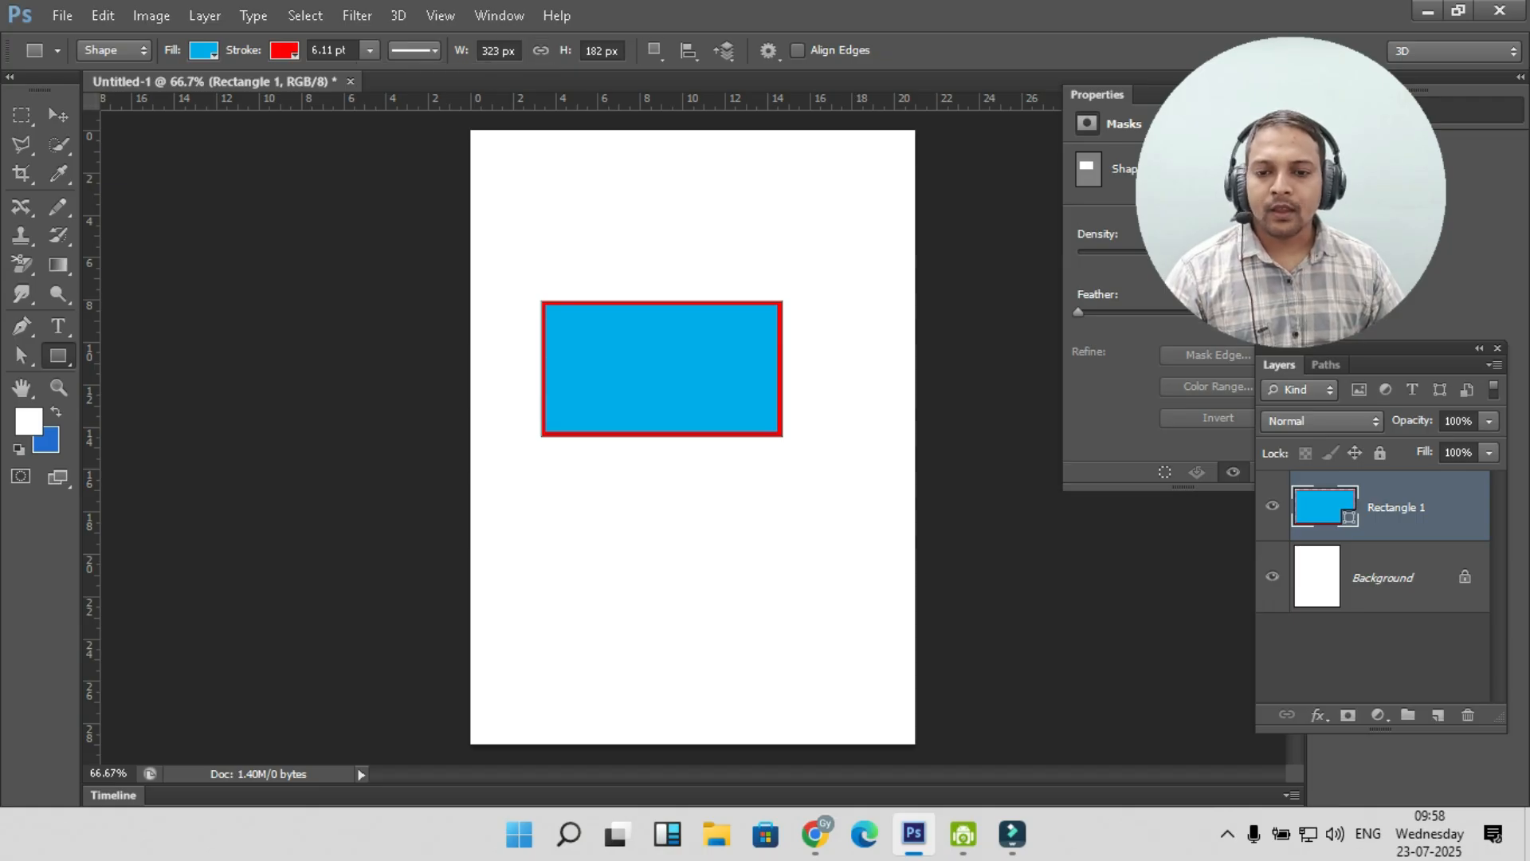
- Set the rectangle's fill to yellow
click(203, 51)
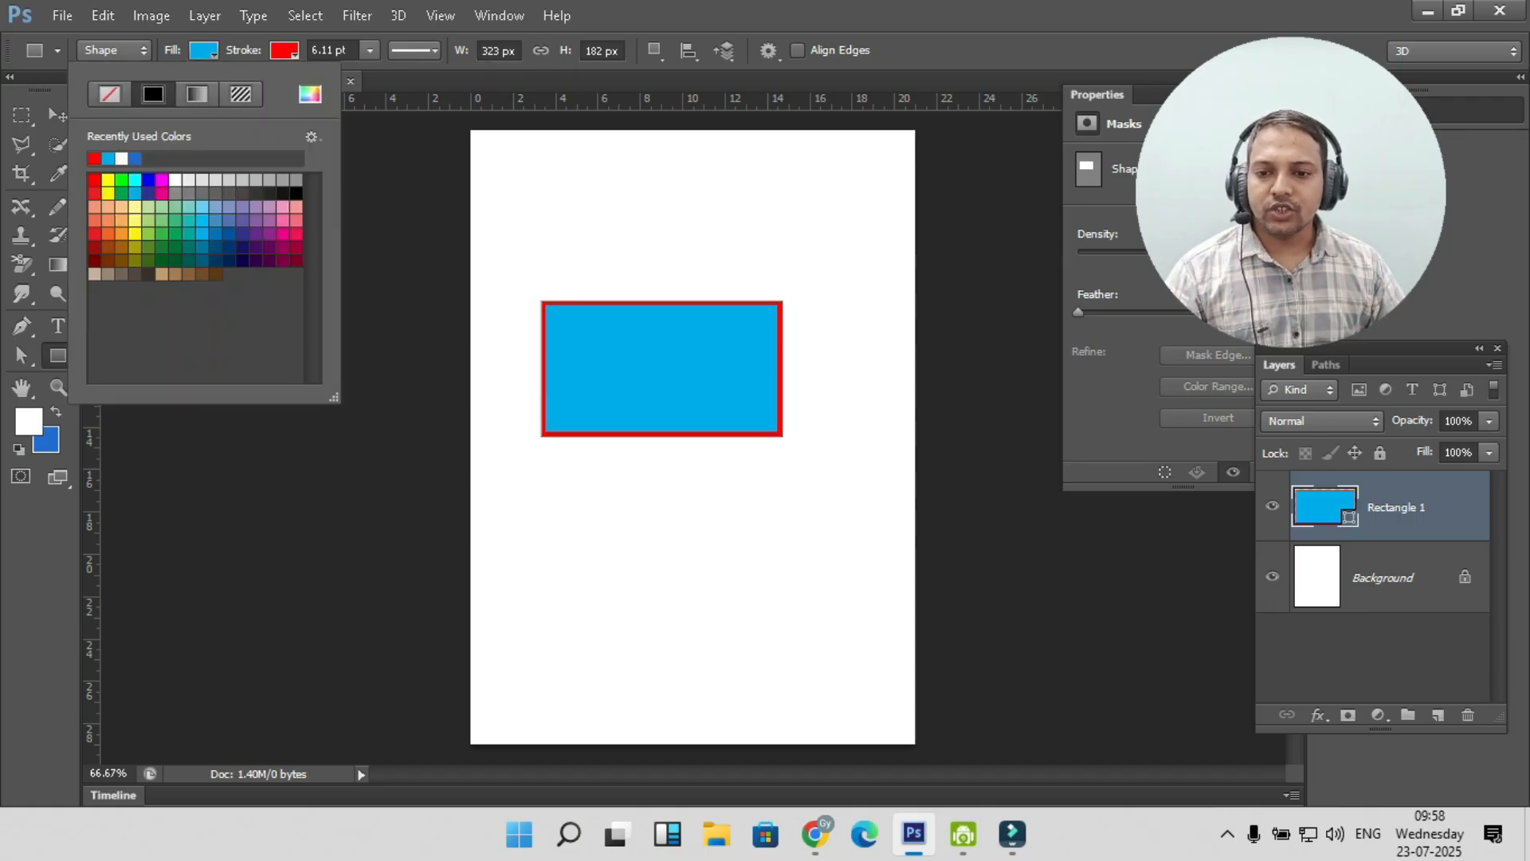
click(108, 180)
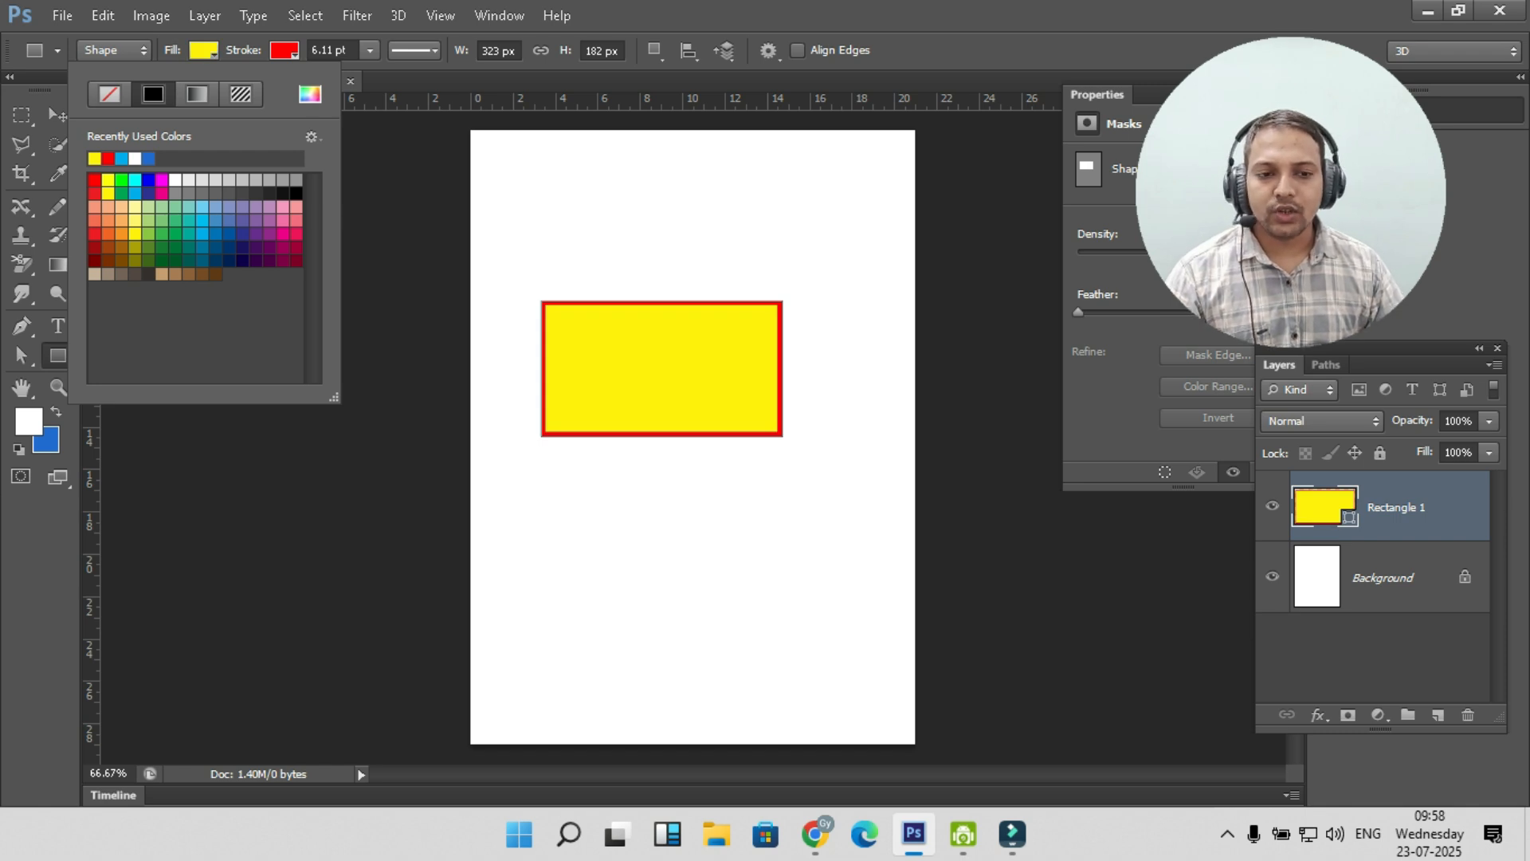
key(Escape)
- Reposition the yellow rectangle and resize it to about 313 × 259 px, applying the transformation
key(v)
drag(726, 331, 713, 209)
drag(711, 278, 765, 430)
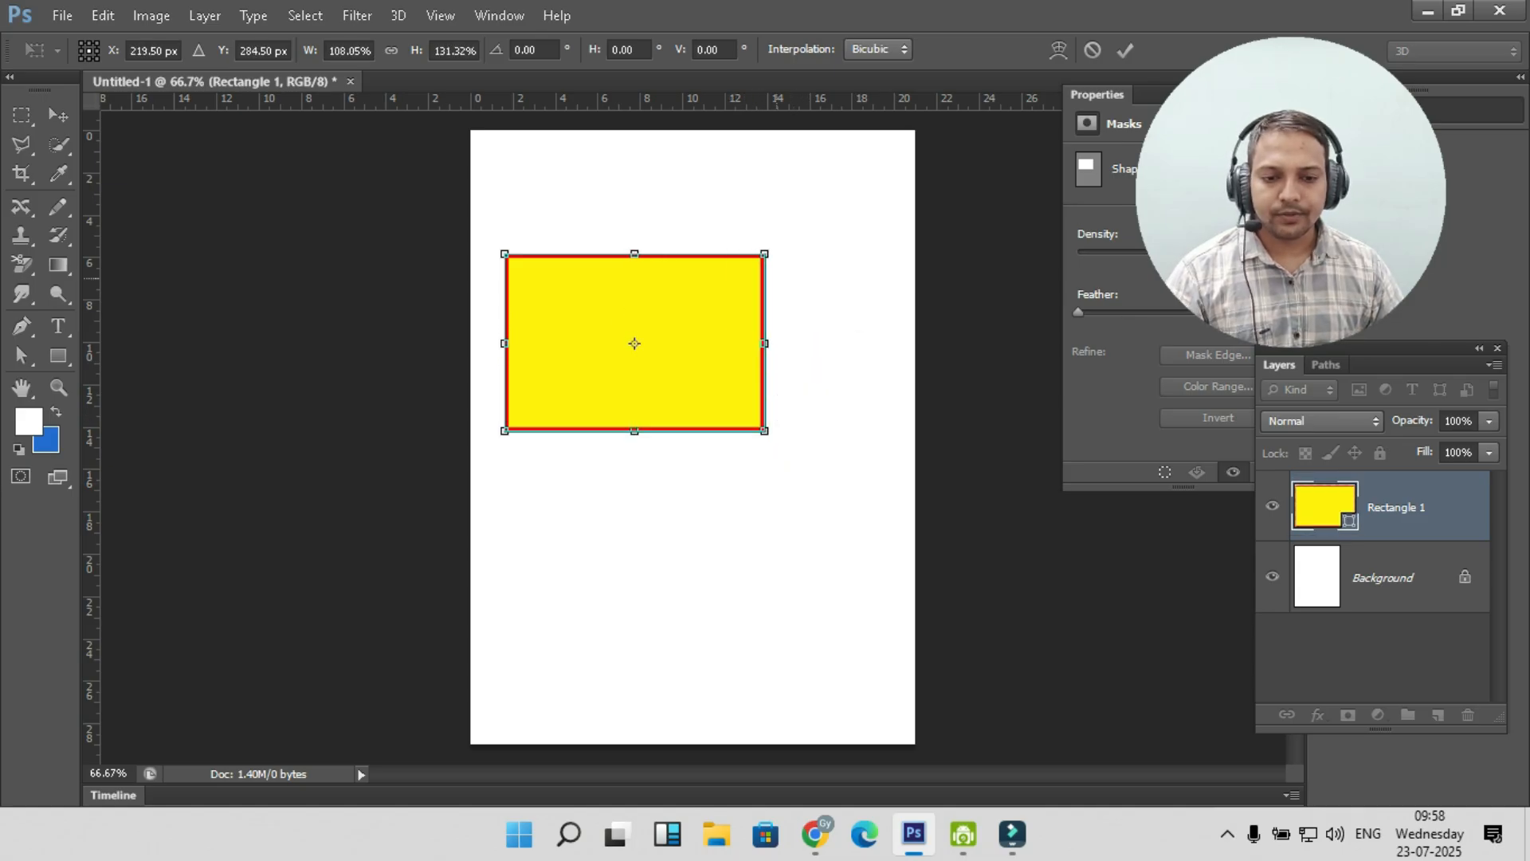
drag(764, 253, 663, 239)
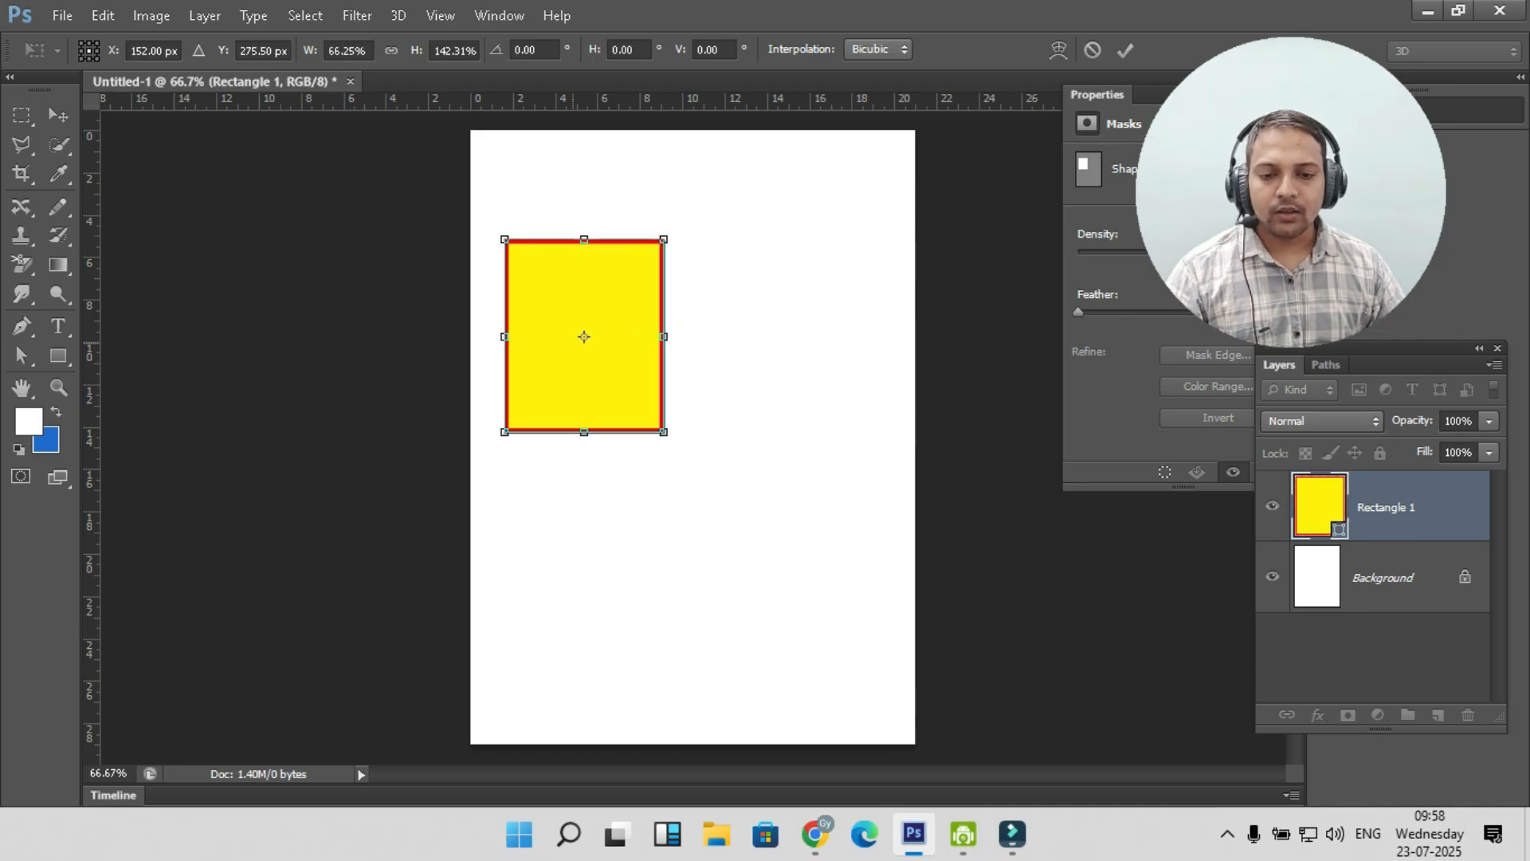
drag(664, 336, 737, 337)
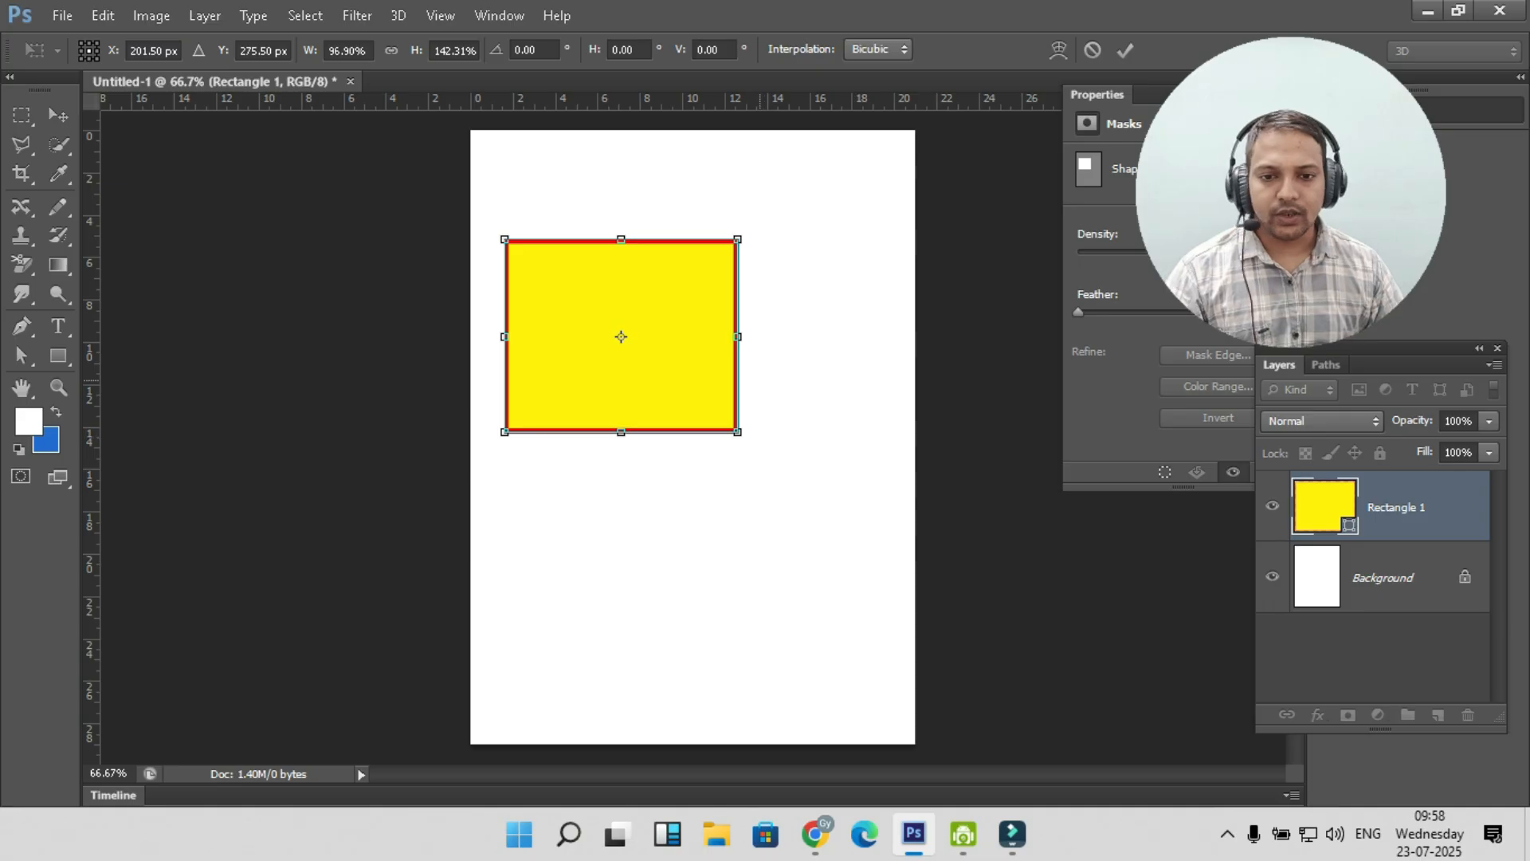
key(Return)
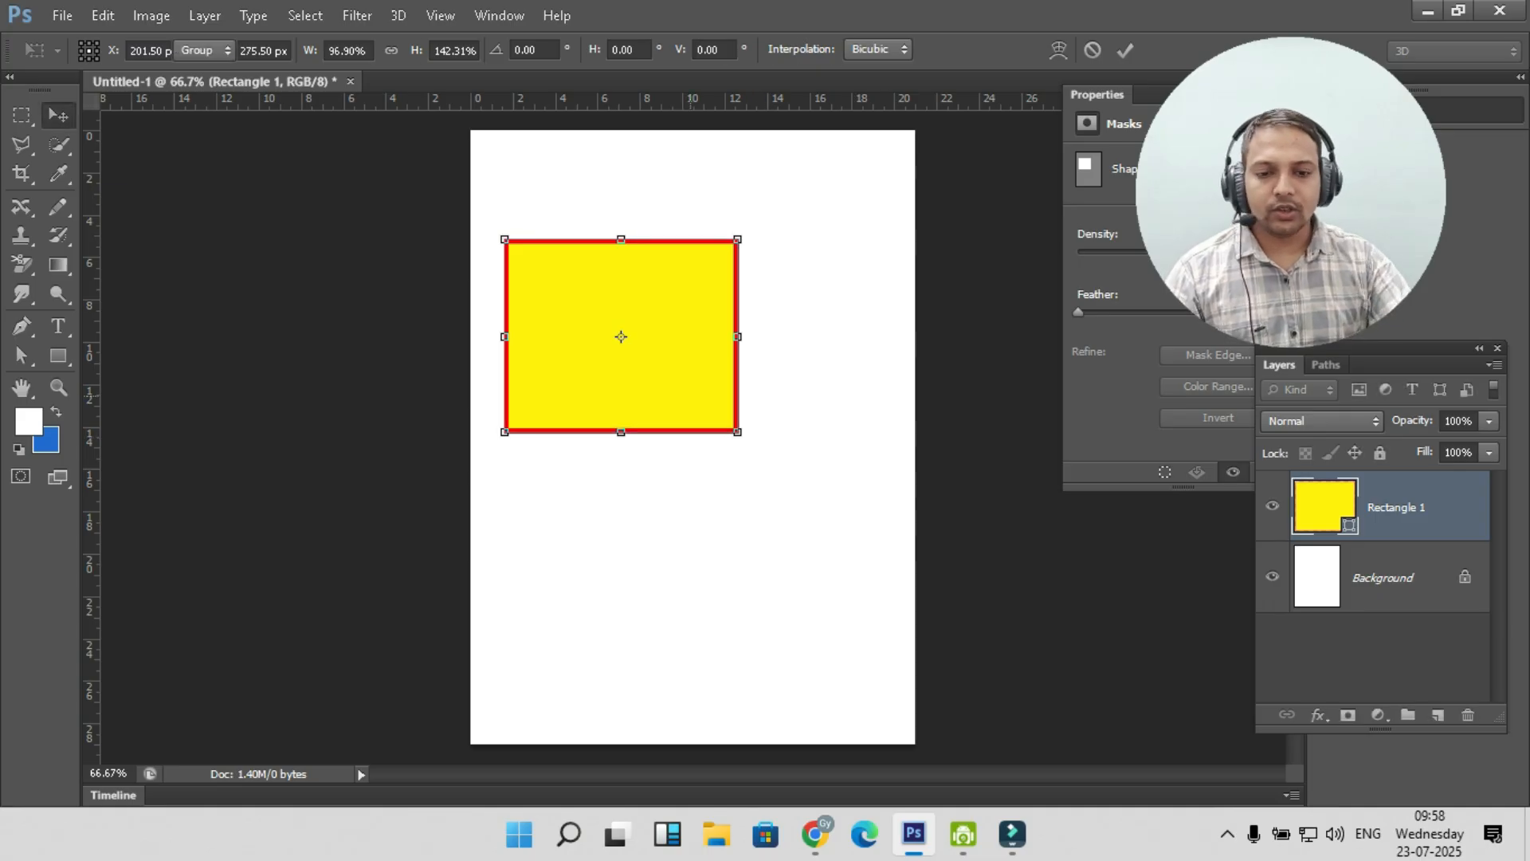
- Use Combine Shapes to add two rectangles overlapping the yellow rectangle's lower-right and upper-right corners
click(58, 355)
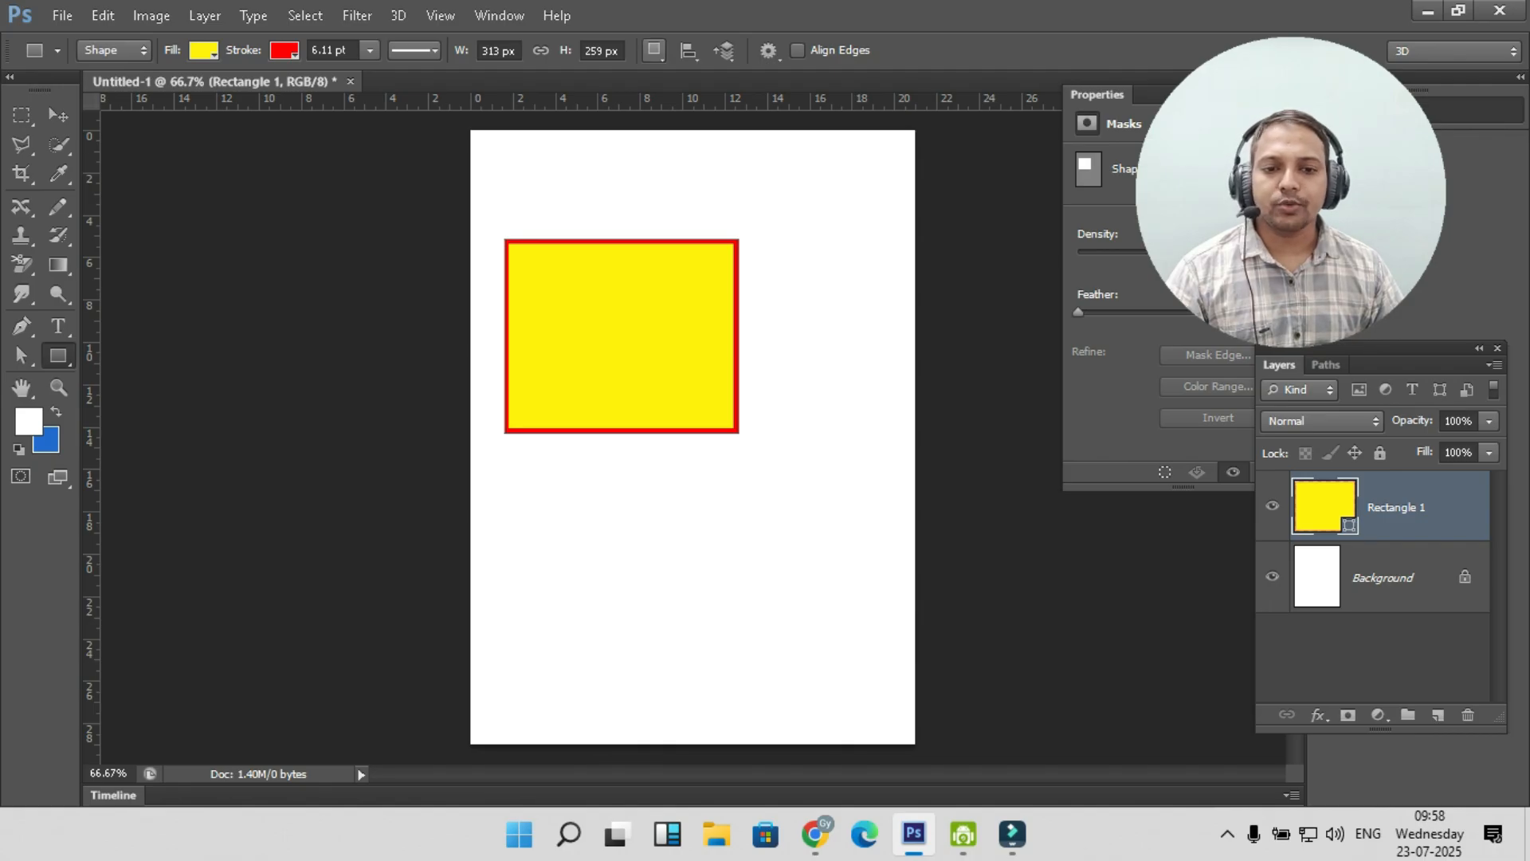
click(653, 49)
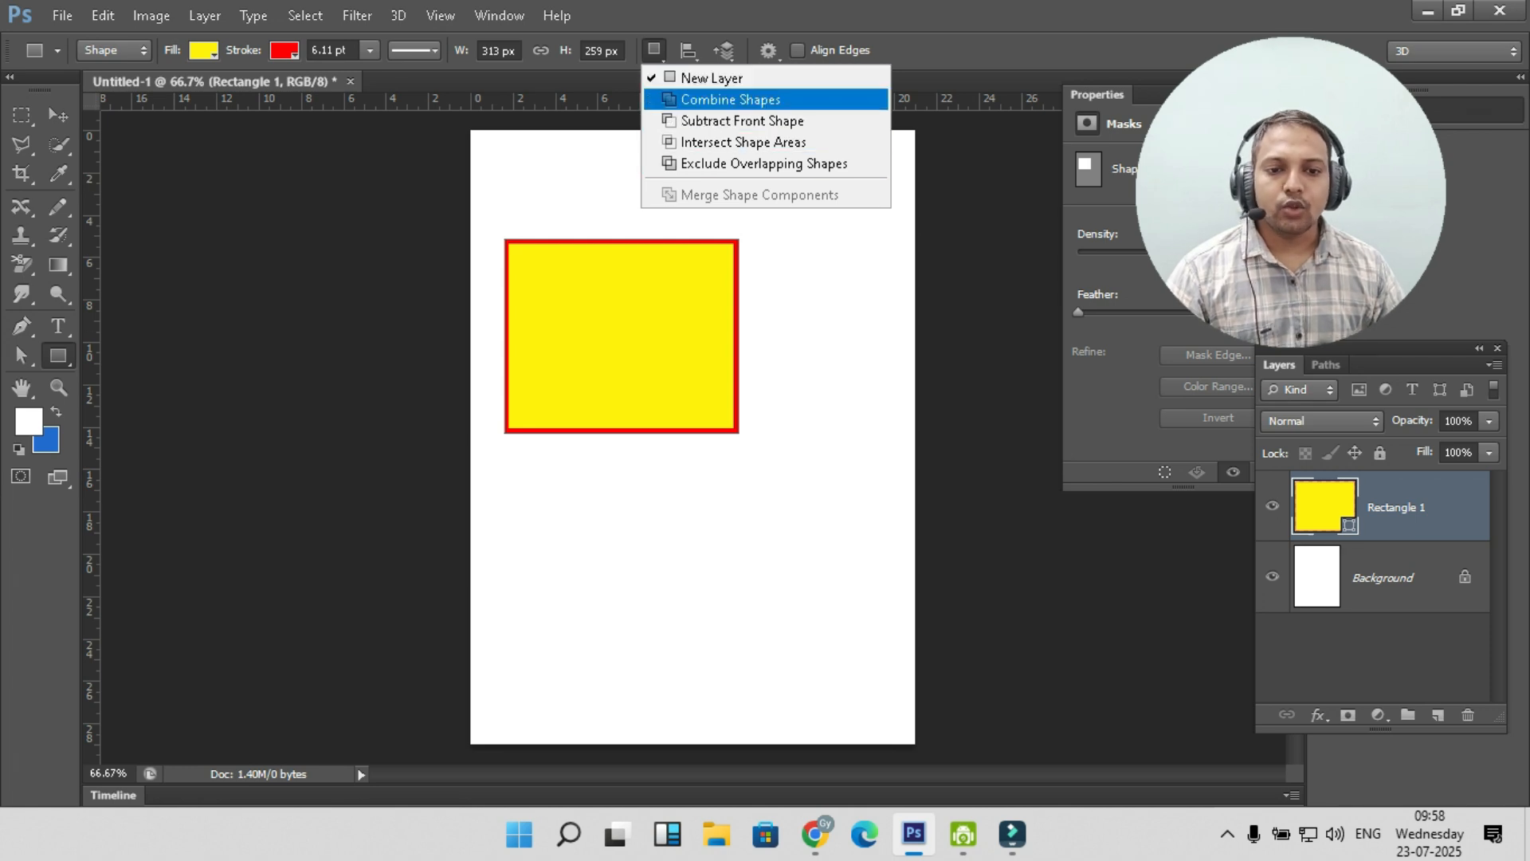
click(731, 99)
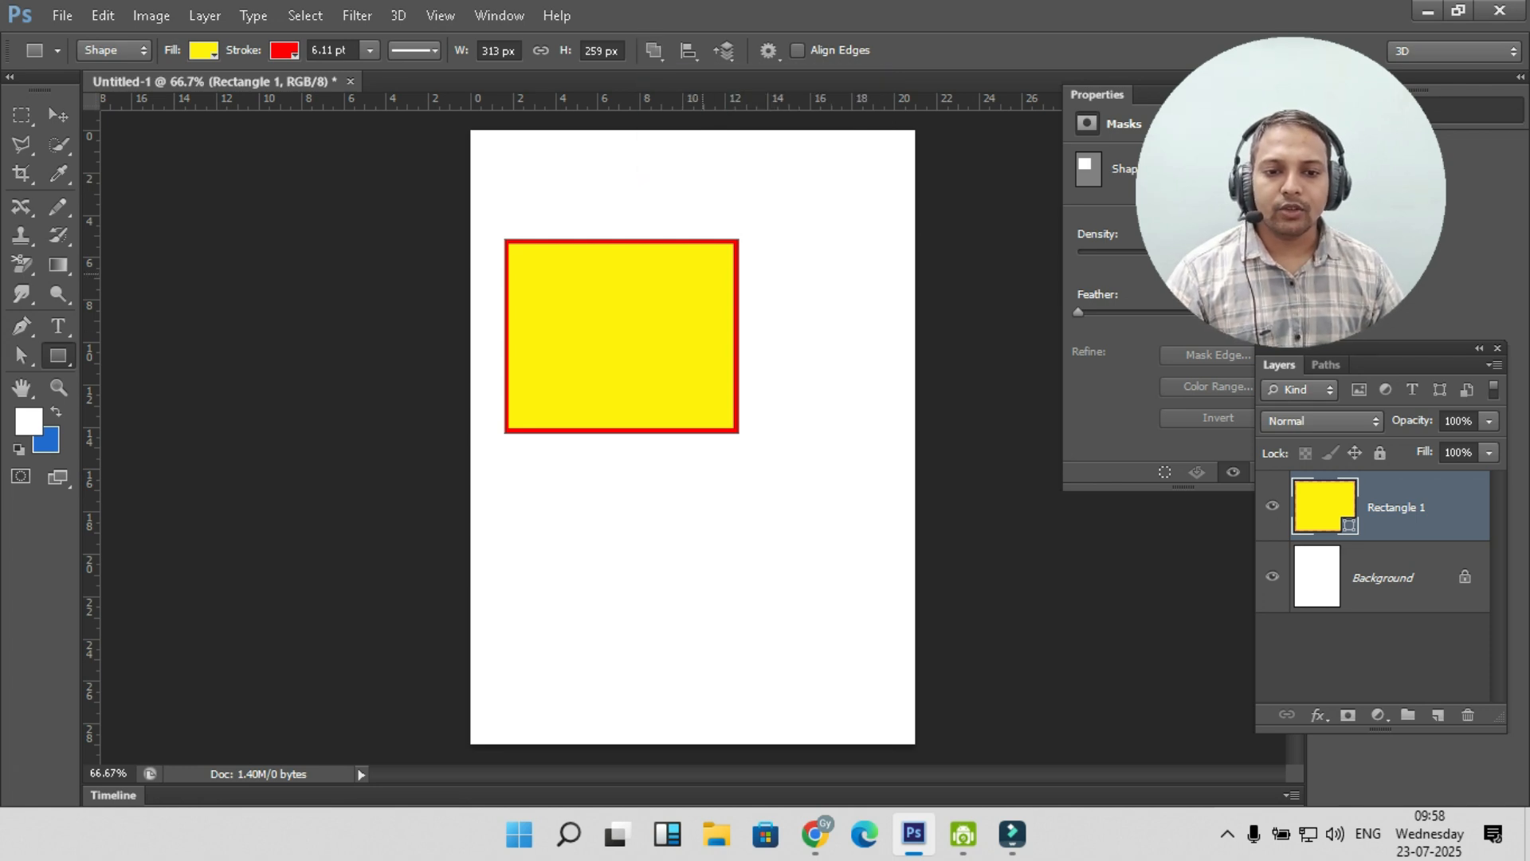
drag(686, 364, 836, 466)
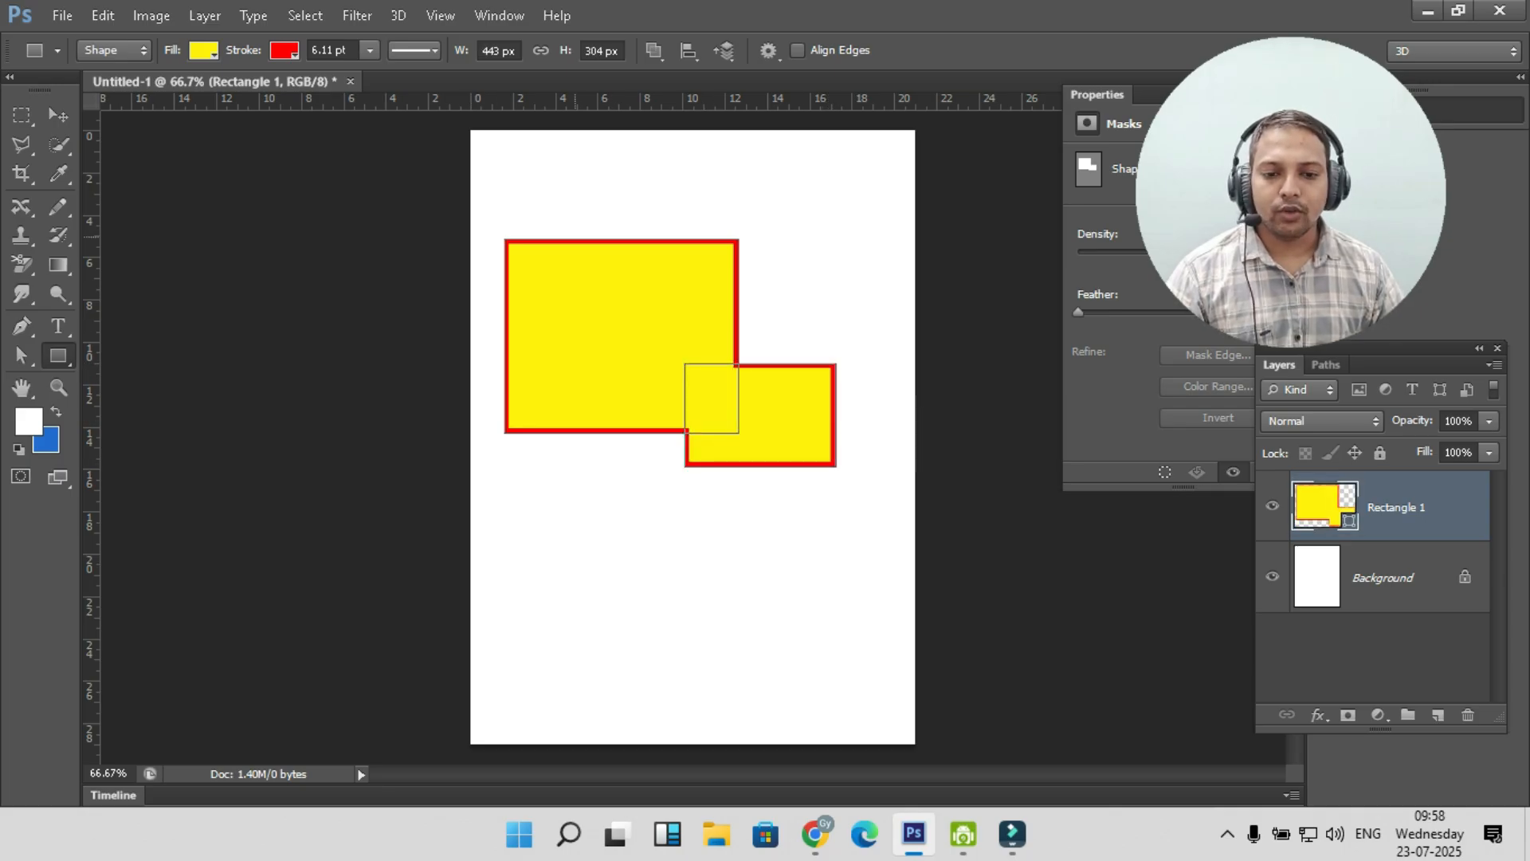
drag(674, 179, 840, 285)
- Move the combined yellow shape slightly down and to the right with the Move tool
click(58, 115)
click(808, 612)
mouse_move(683, 360)
mouse_down()
mouse_move(705, 477)
mouse_move(698, 383)
mouse_up()
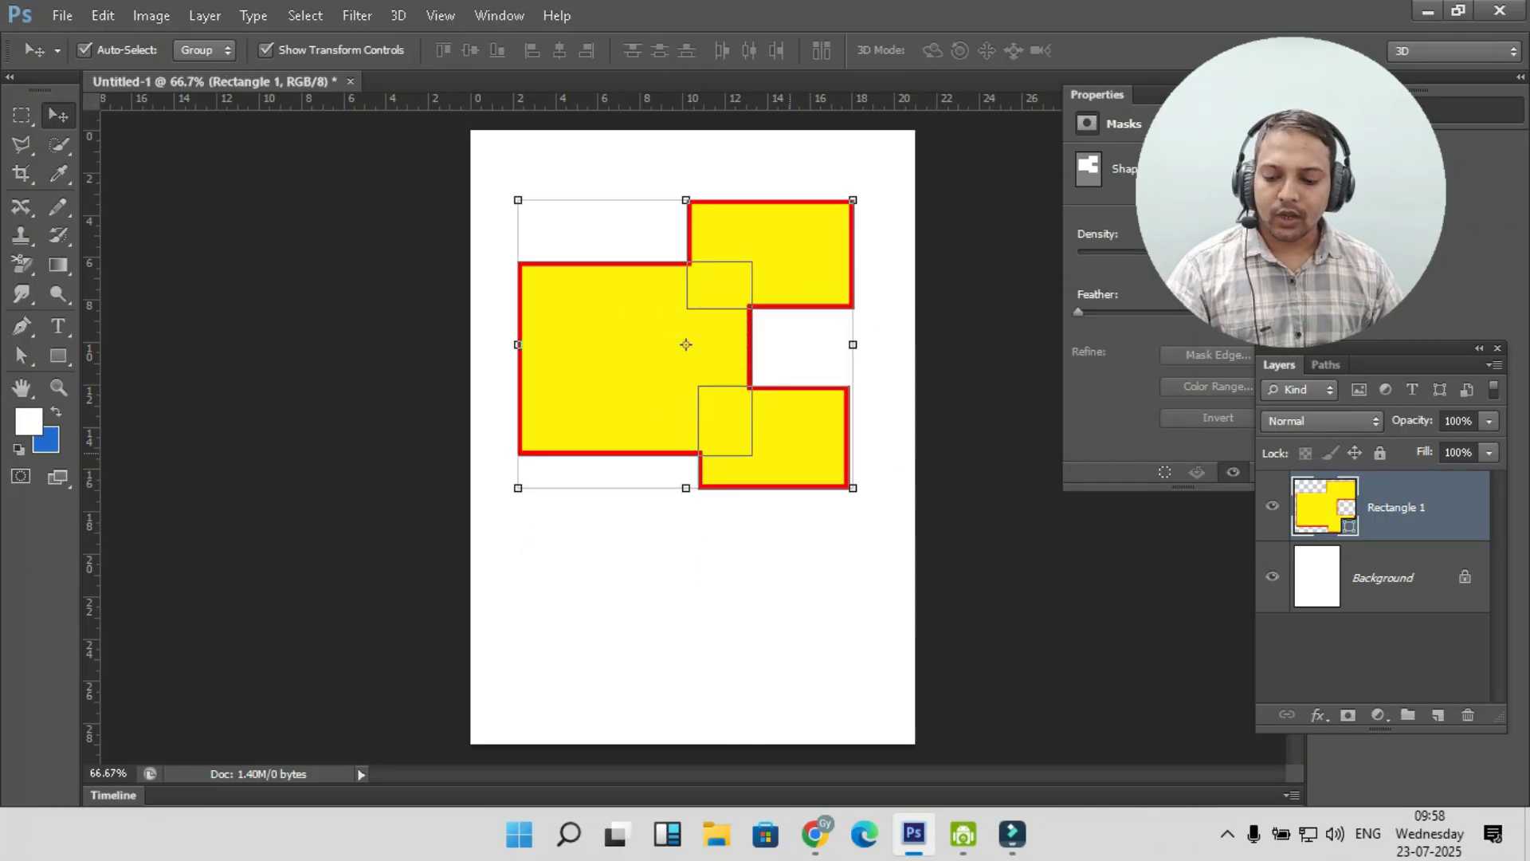
- Undo the move and both combined rectangles, back to the single yellow rectangle
key(ctrl+z)
key(ctrl+alt+z)
key(ctrl+alt+z)
key(ctrl+alt+z)
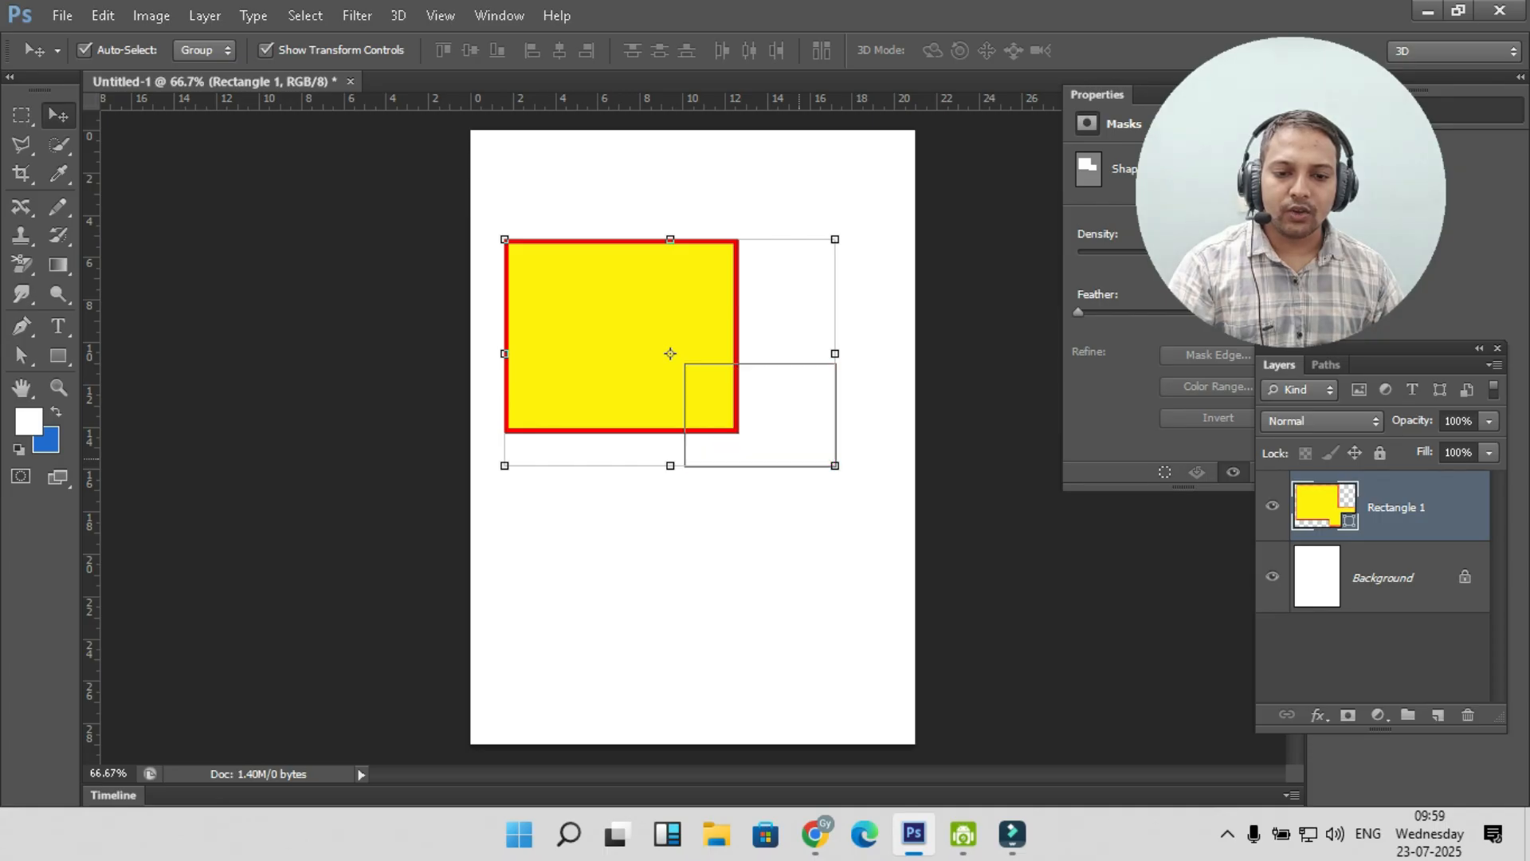
- Use Subtract Front Shape to cut a rectangular notch from the middle of the yellow rectangle's bottom edge, and deselect the shape
key(u)
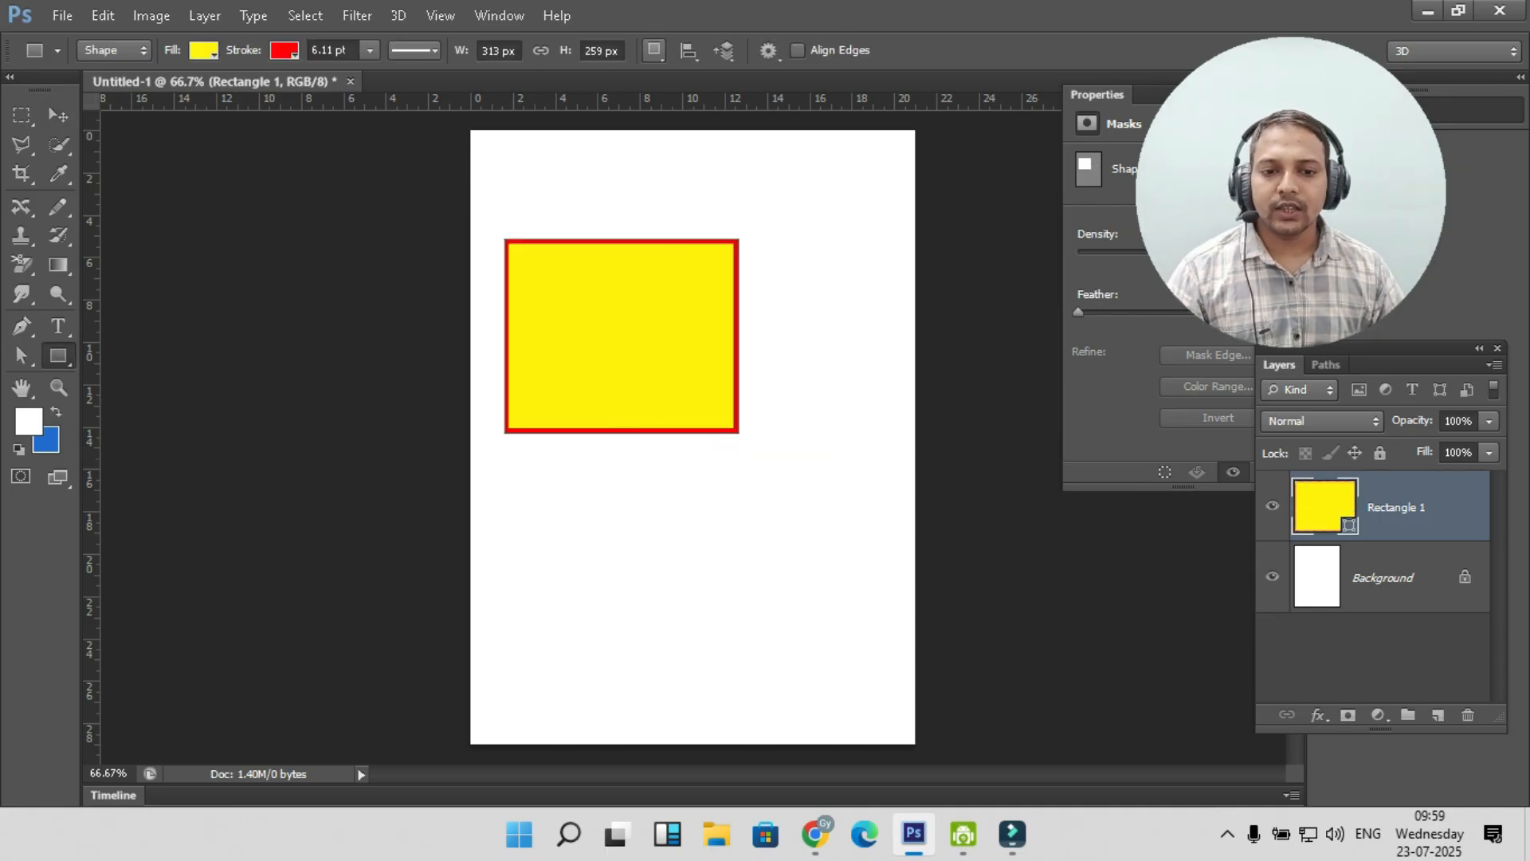
click(653, 50)
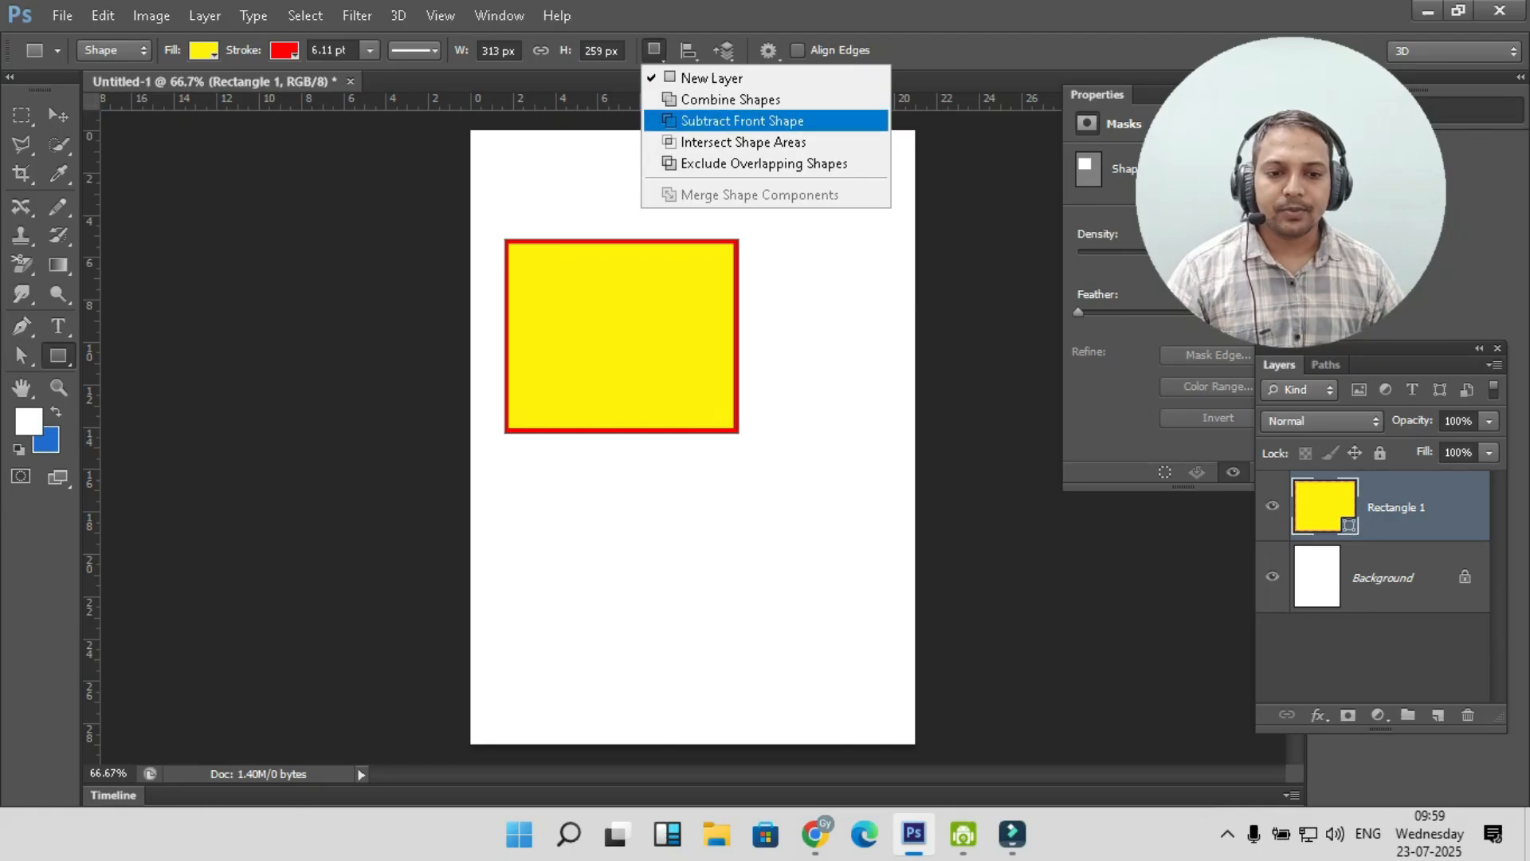
click(742, 121)
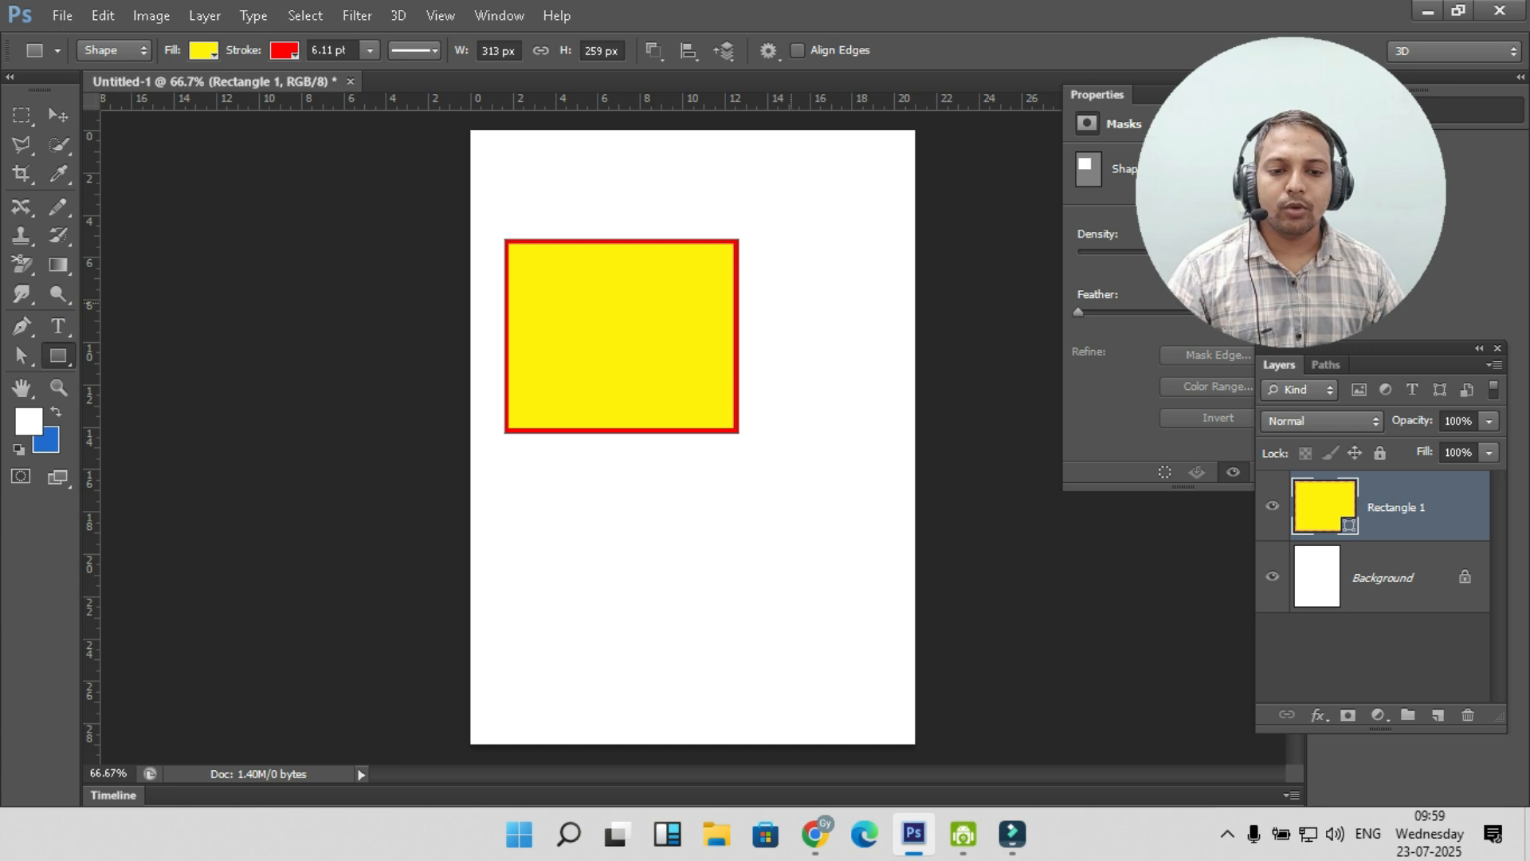
drag(550, 370, 691, 512)
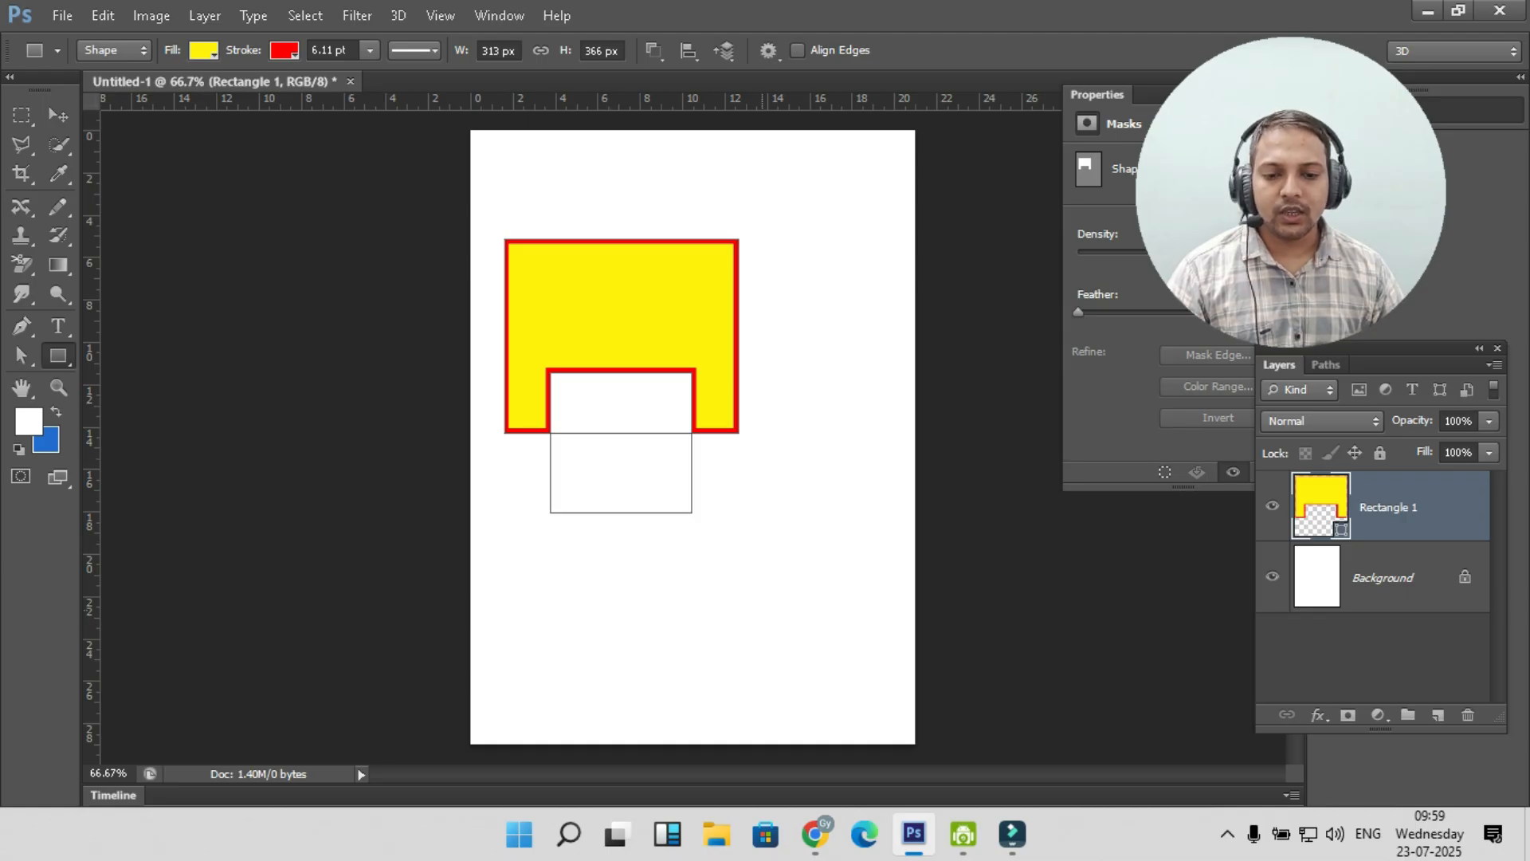
key(v)
click(739, 574)
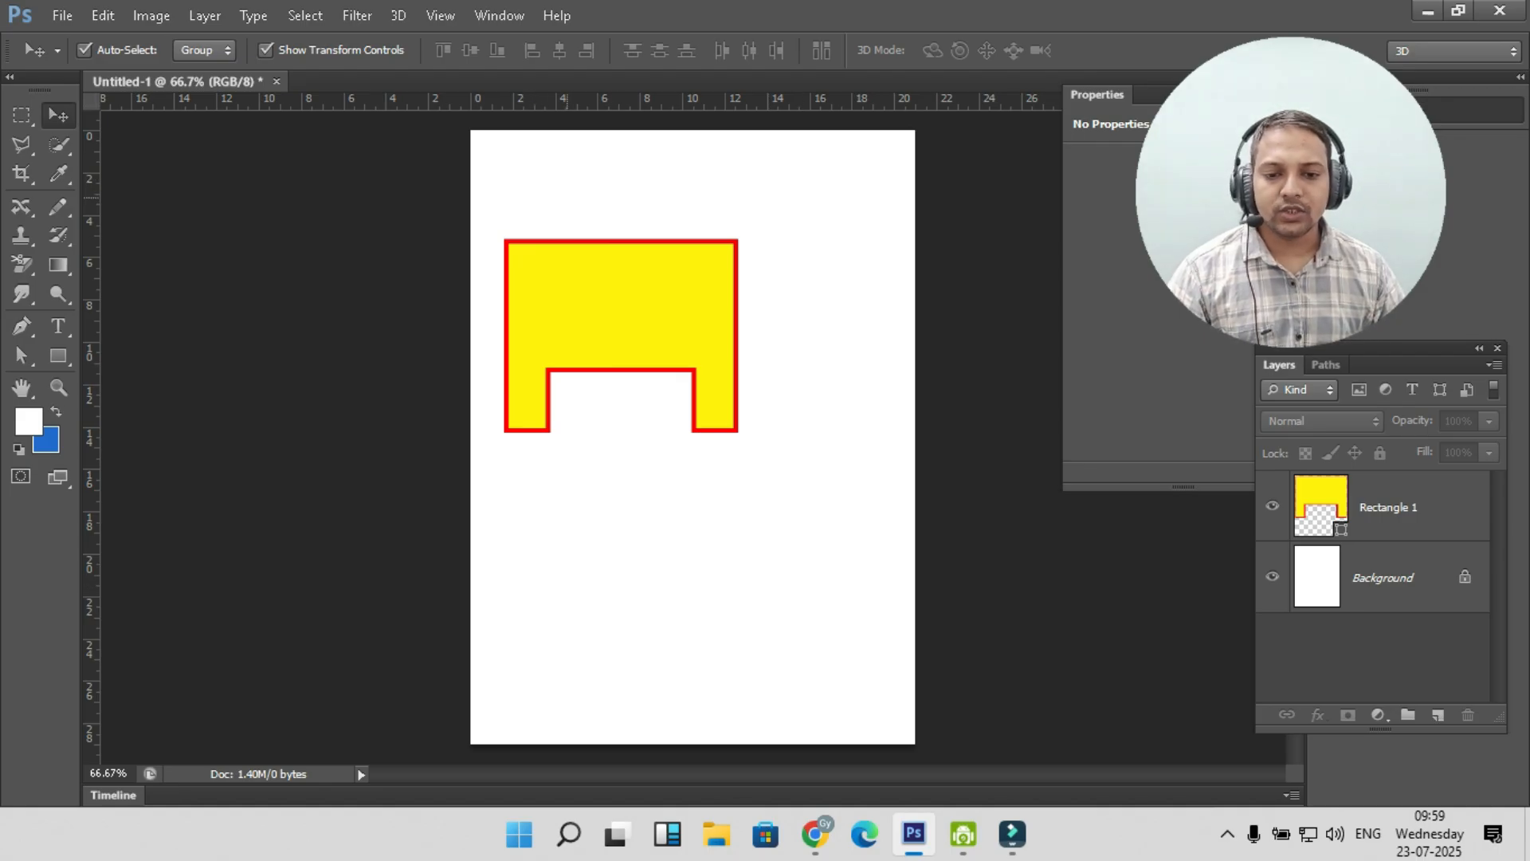
- Draw a separate white rectangle about 169 × 122 px overlapping the yellow shape's top edge, and deselect it
key(u)
drag(568, 182, 693, 272)
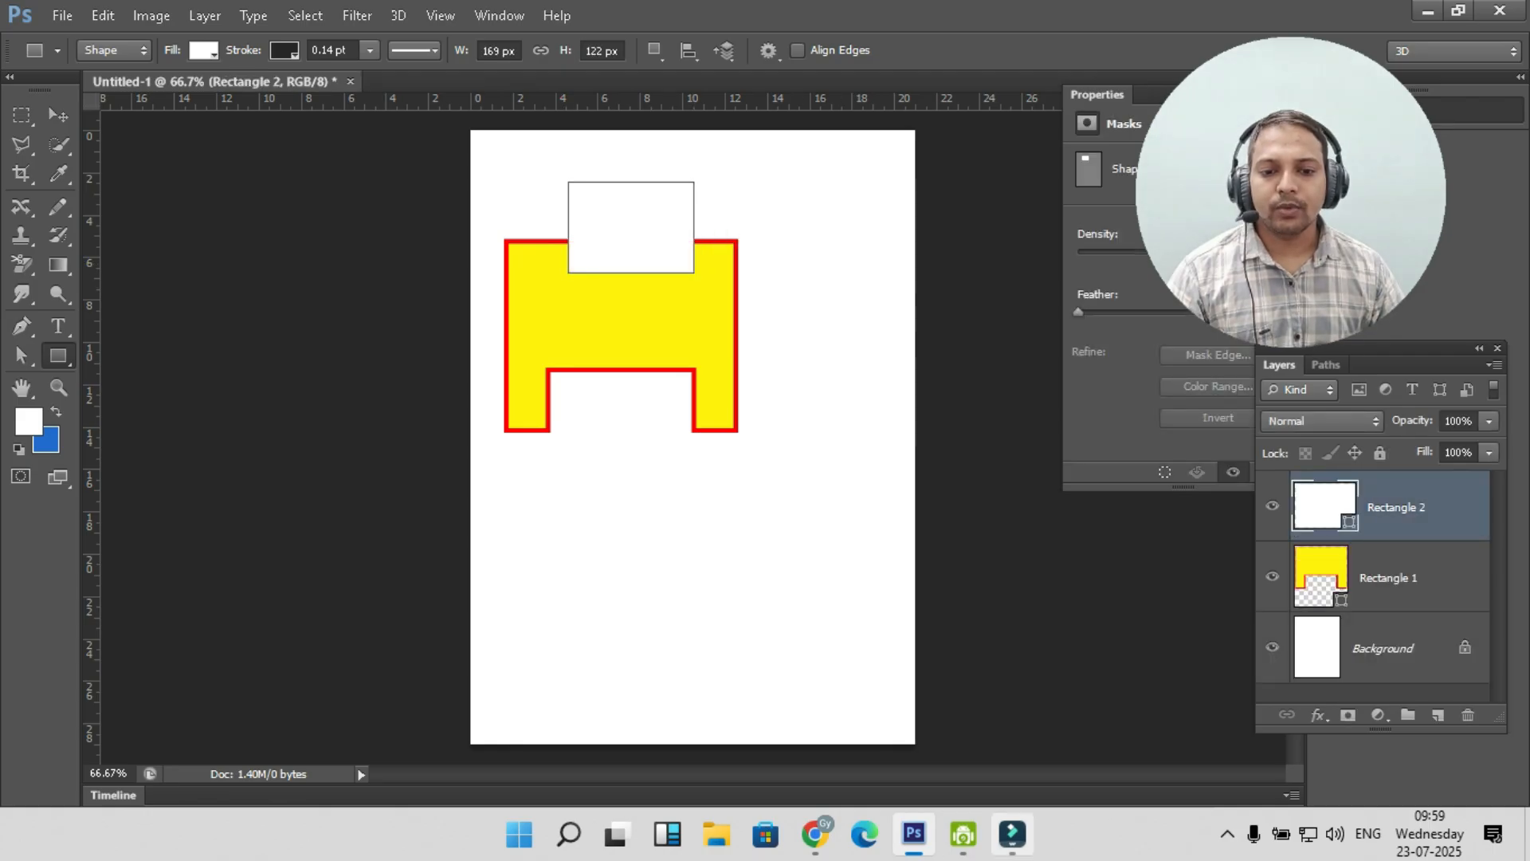
key(v)
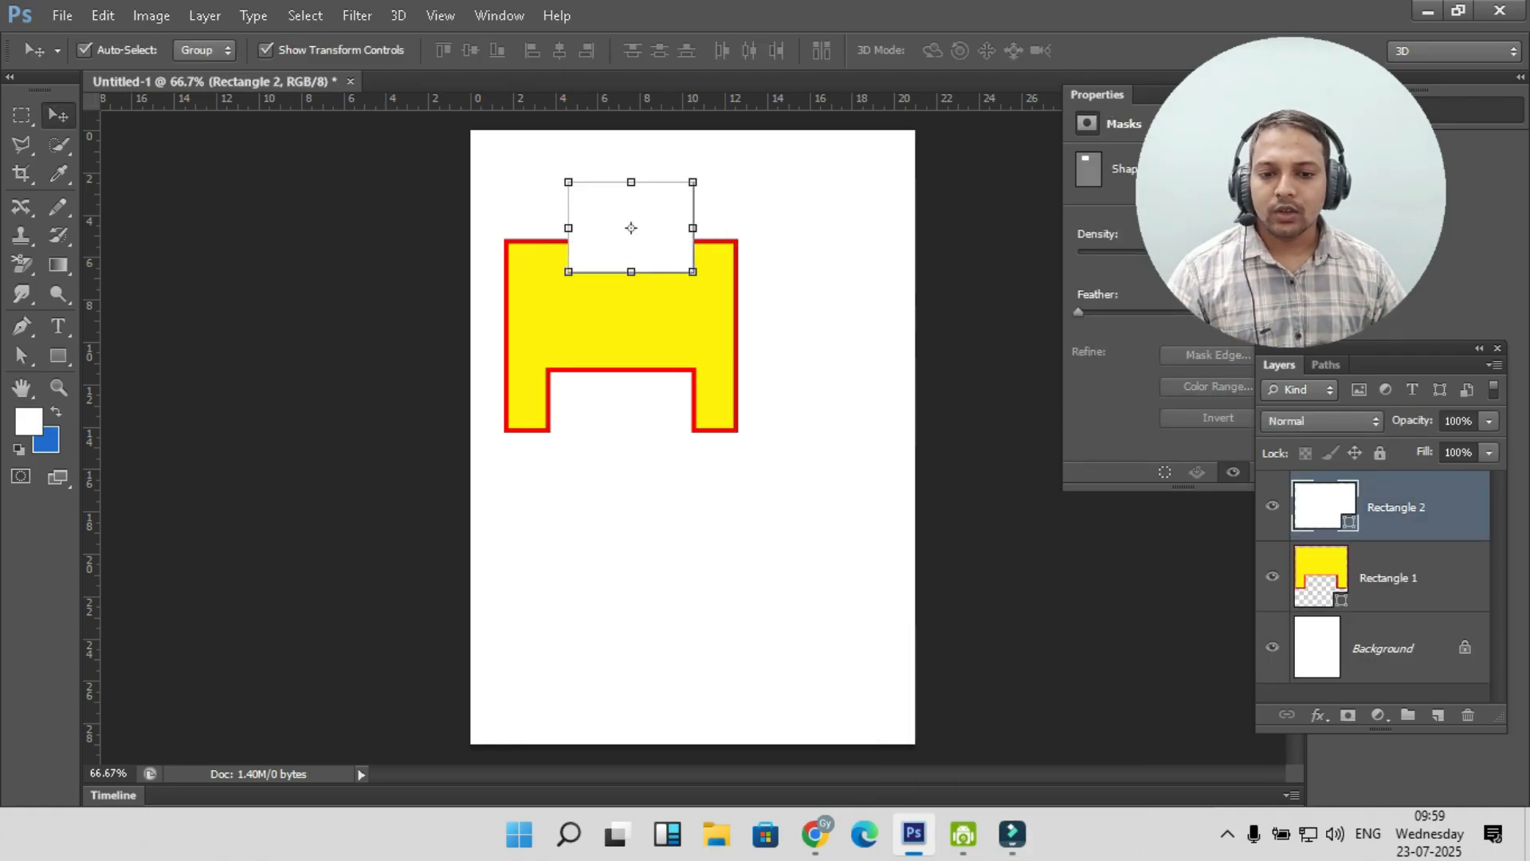
click(757, 550)
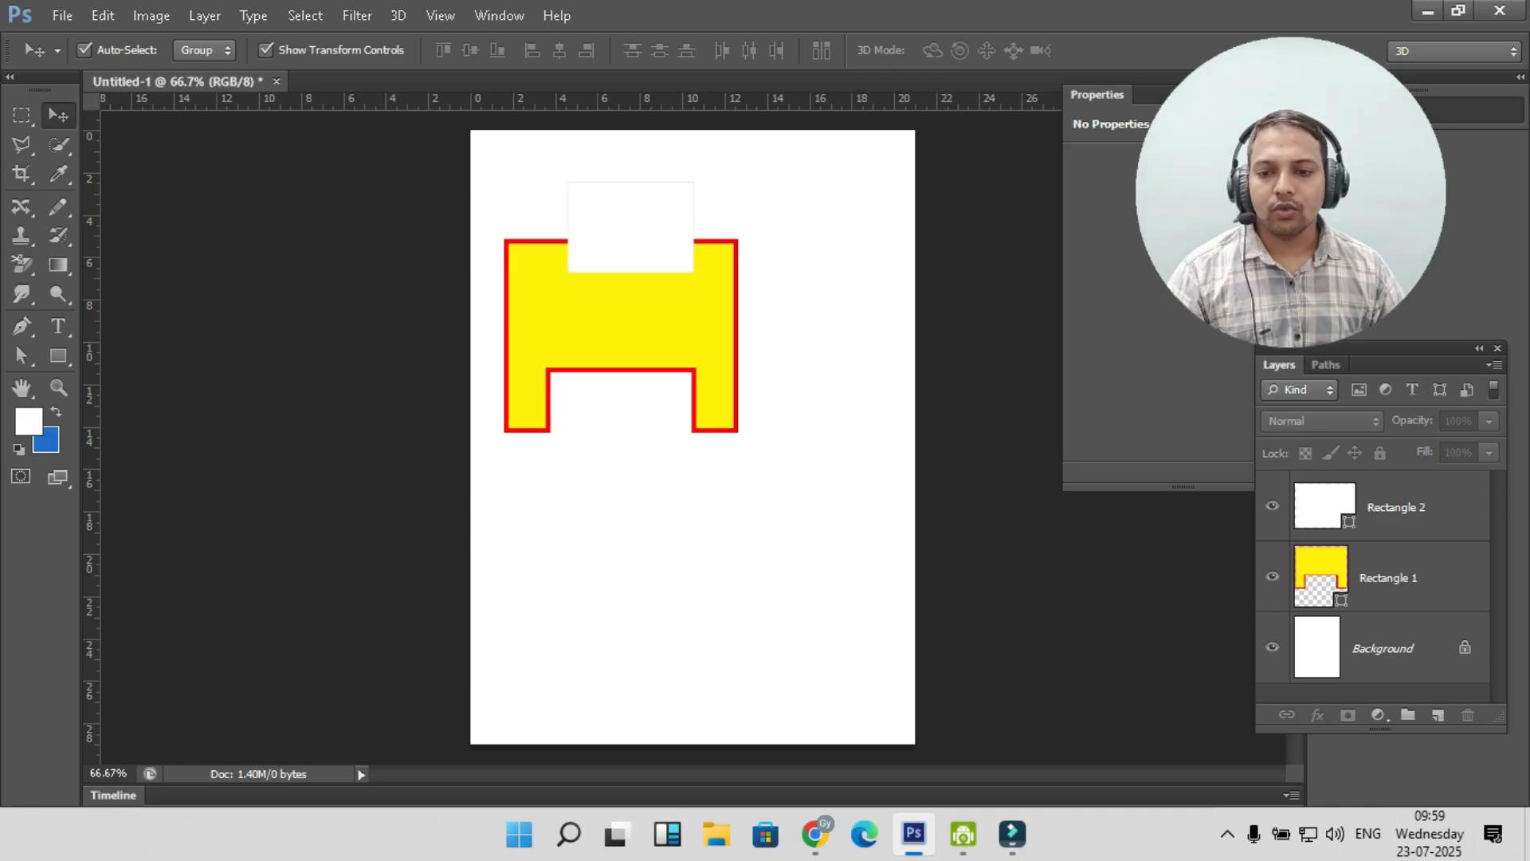
- Move the notched yellow shape slightly up and to the right, and apply the transformation
drag(639, 319, 586, 317)
drag(711, 244, 681, 254)
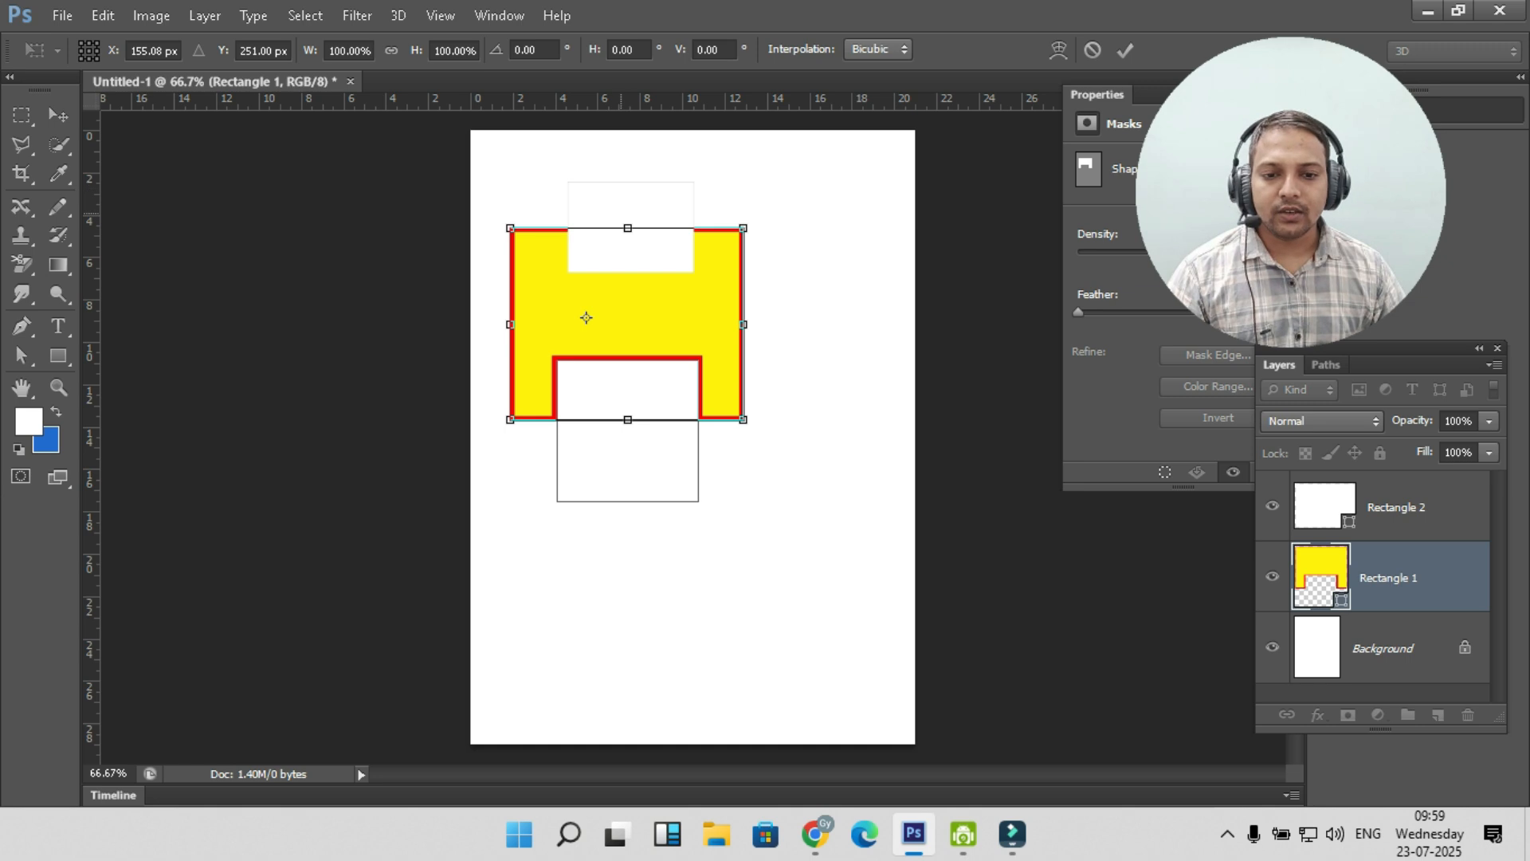
key(v)
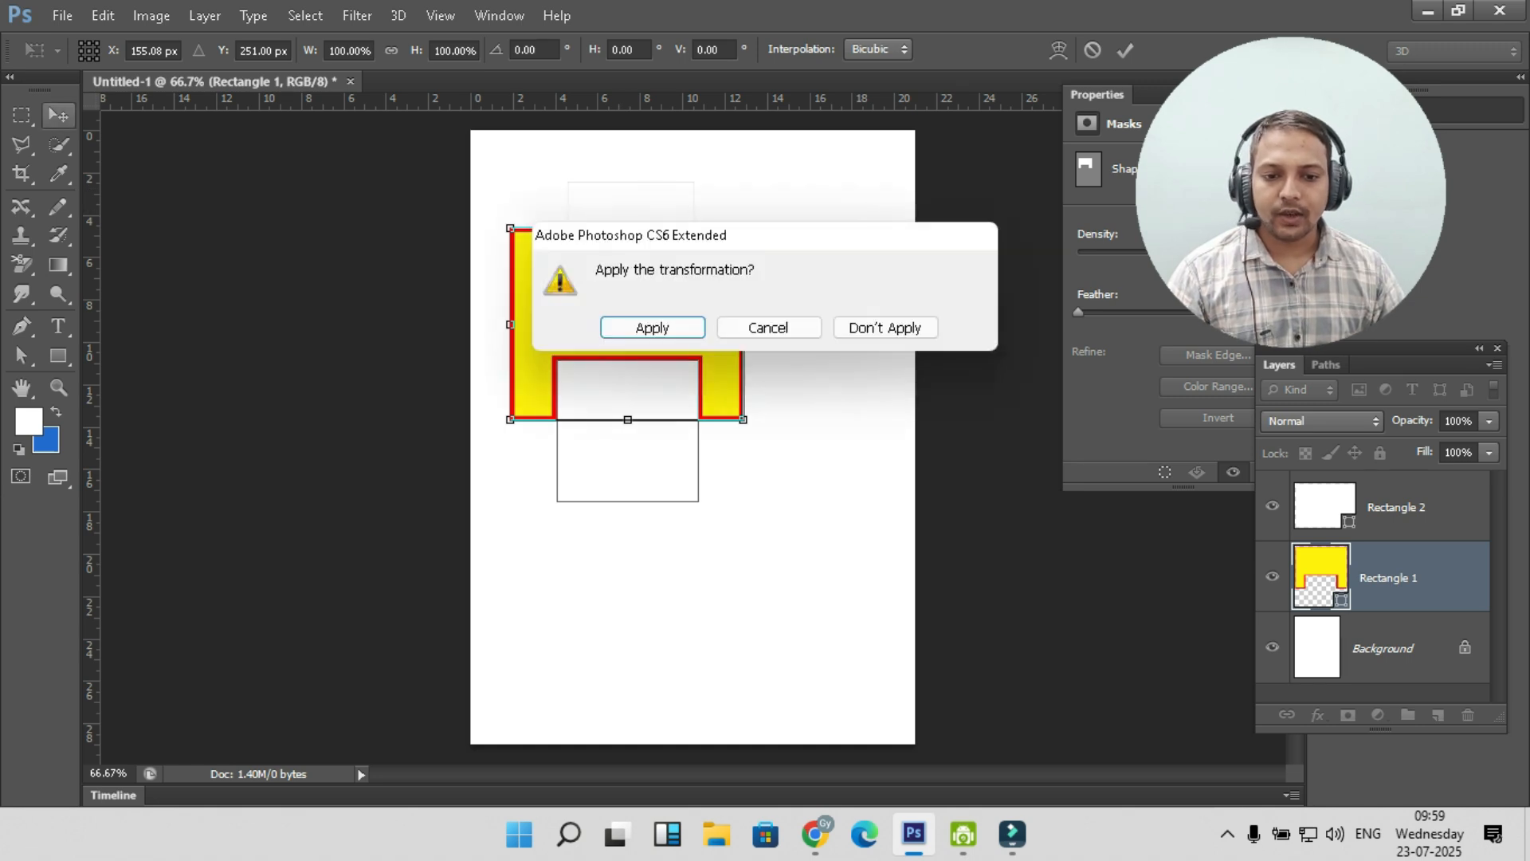
key(Return)
- Rotate the notched yellow shape about 19°, scale it to about 165% width and 76% height, and apply the transformation
key(ctrl+t)
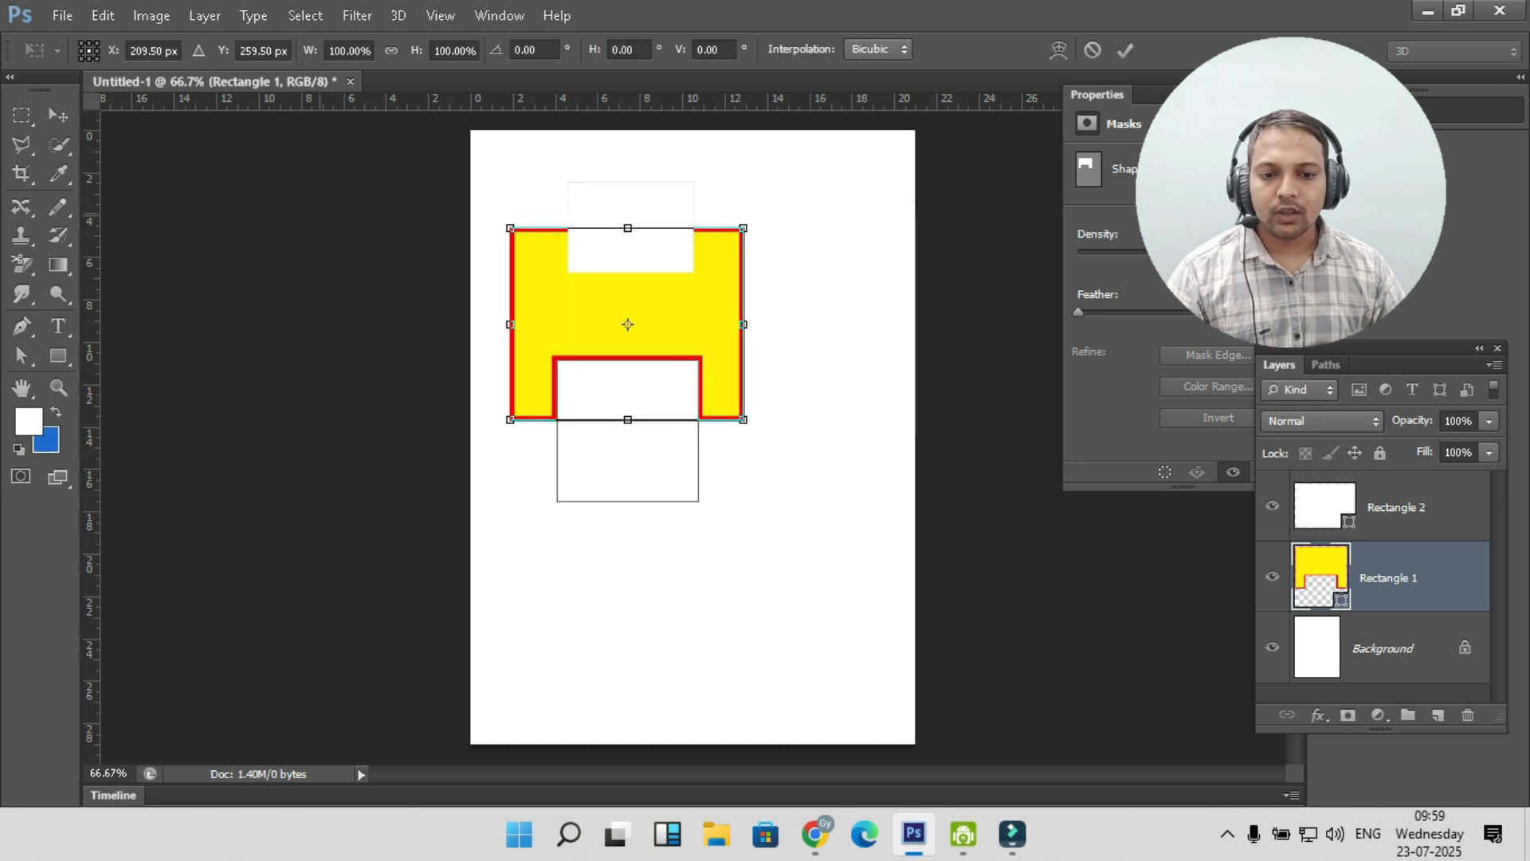
key(Return)
key(ctrl+t)
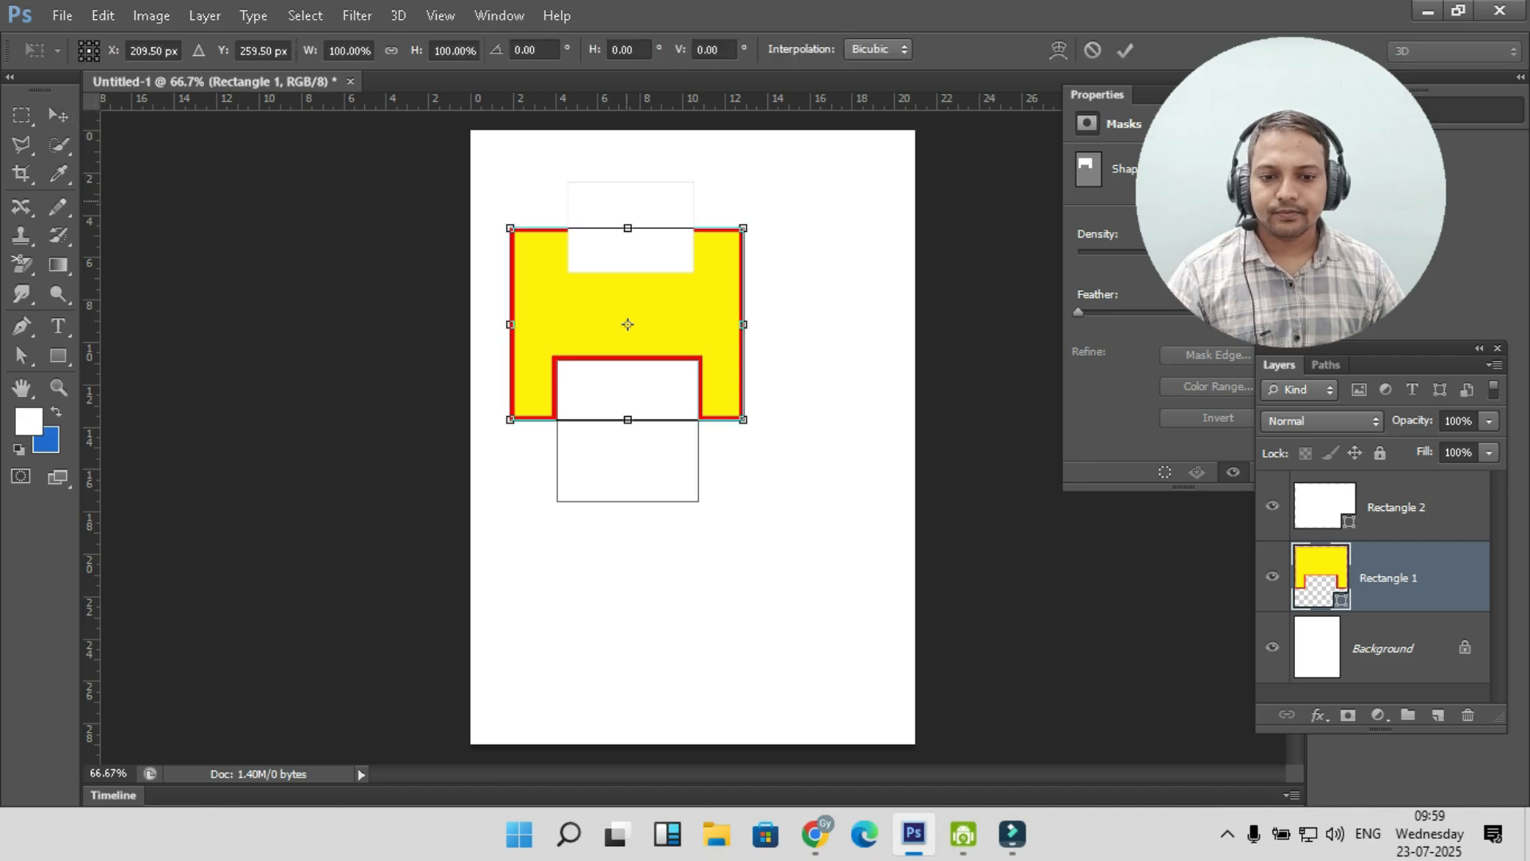
drag(627, 201, 667, 208)
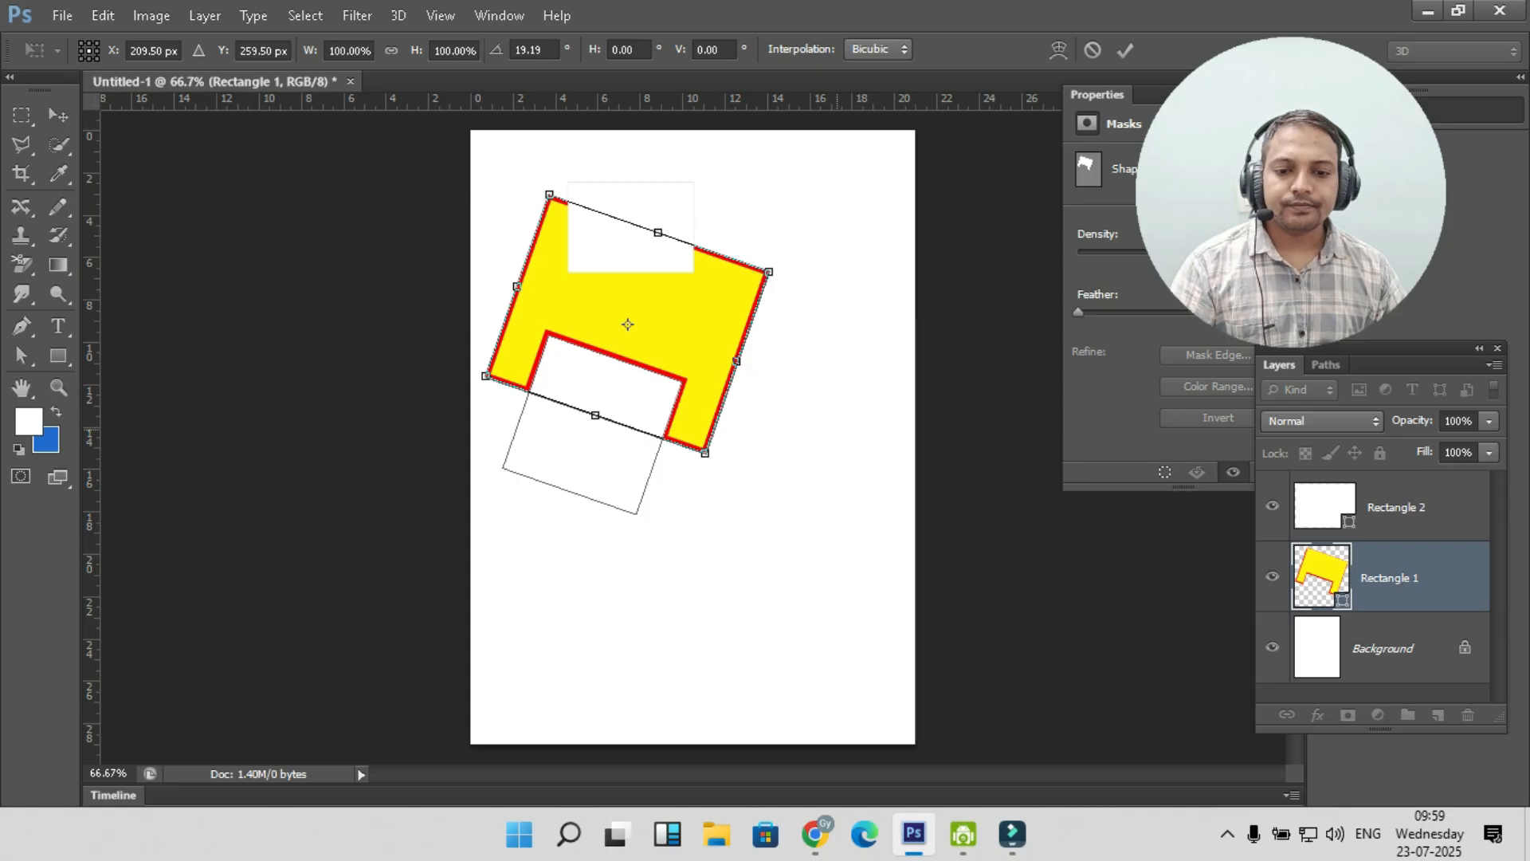
drag(705, 452, 864, 460)
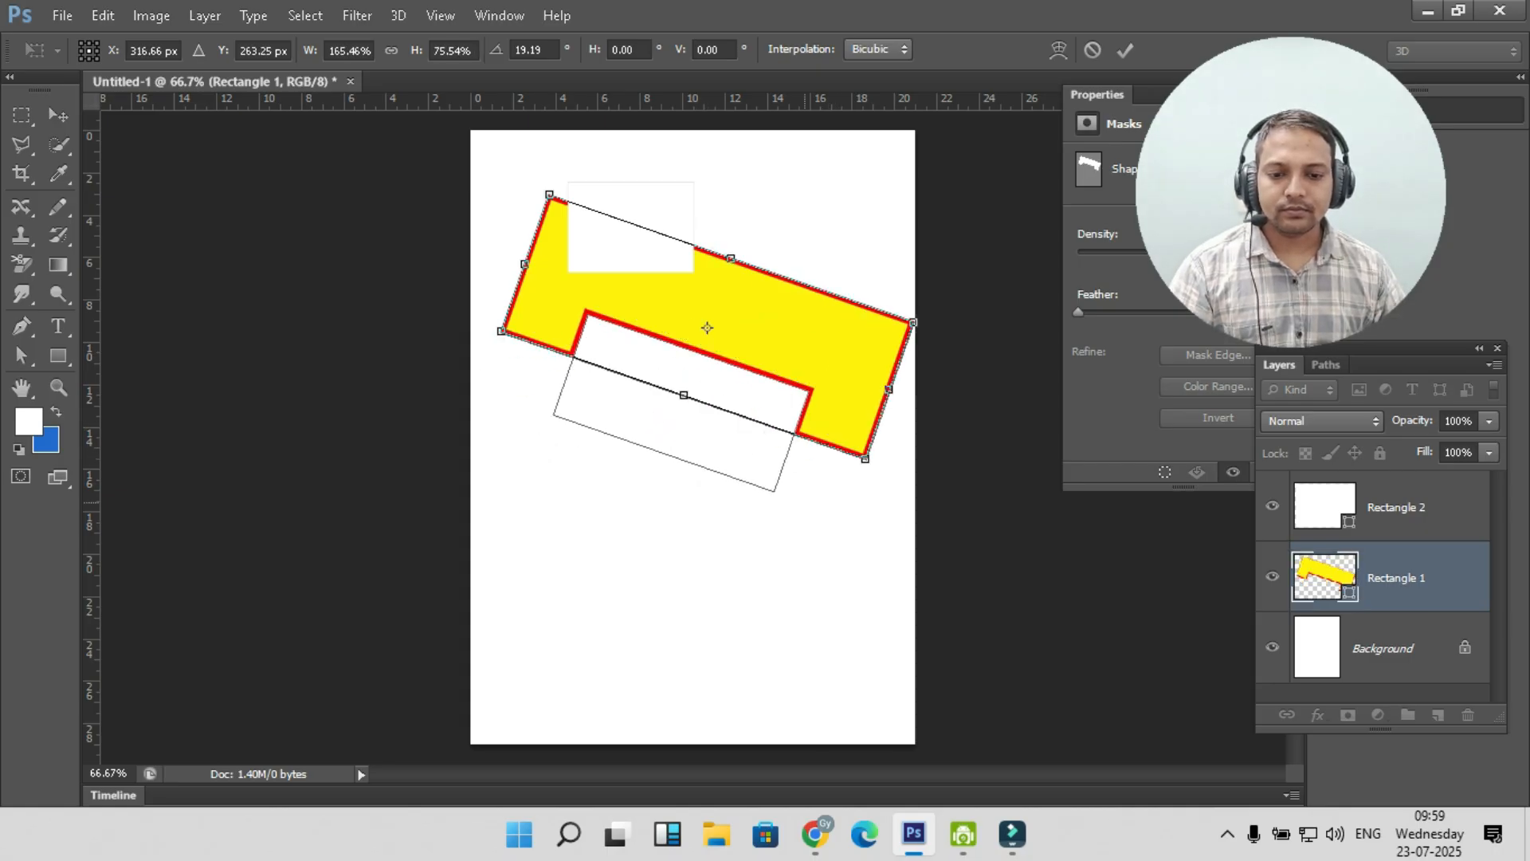
key(Return)
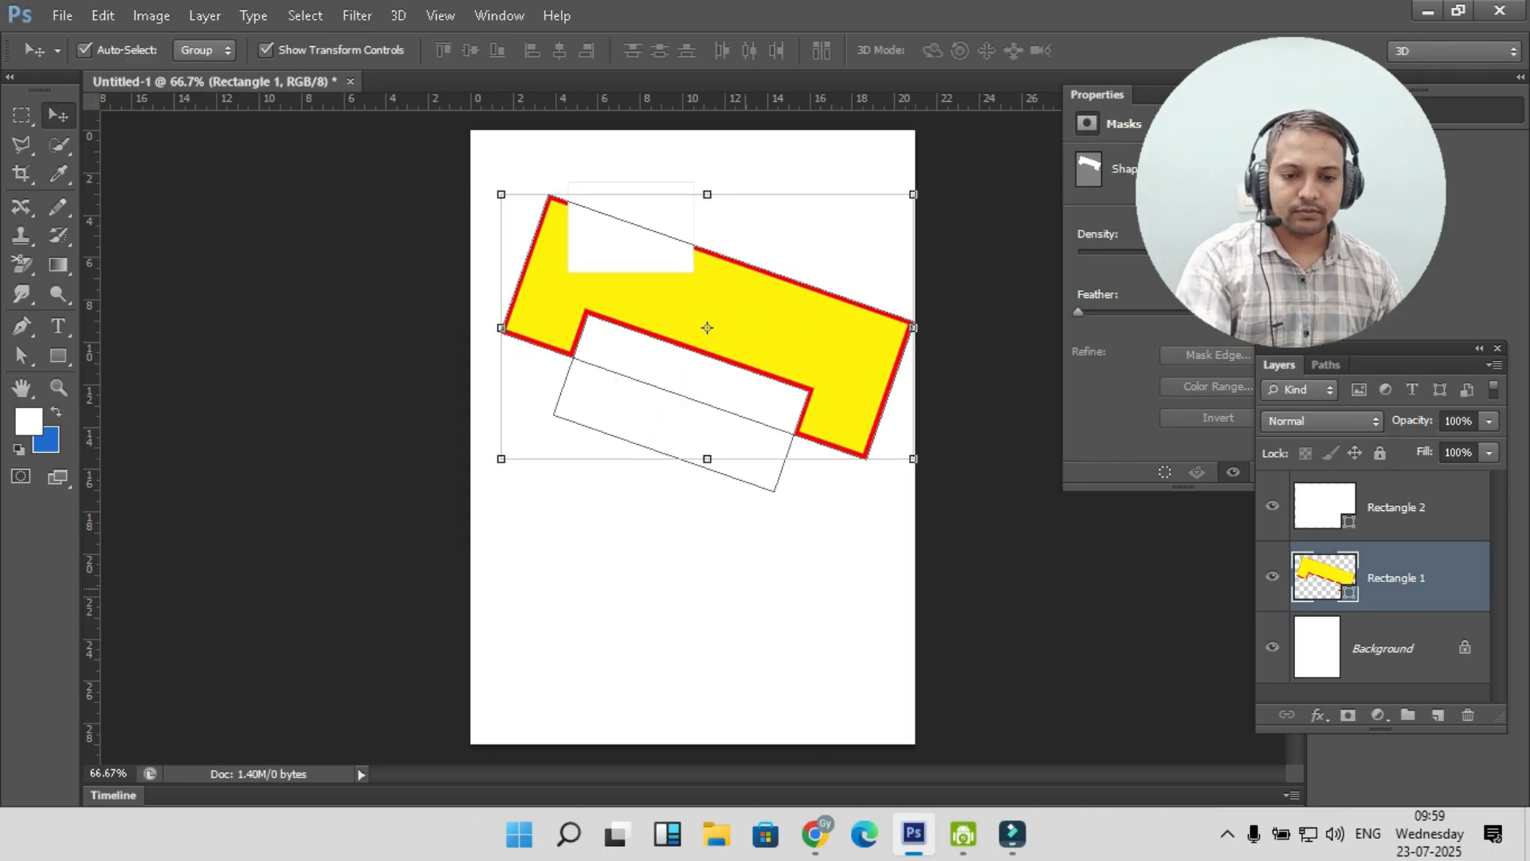
- Delete the notched yellow shape and draw a rectangle about 270 × 210 px with a yellow fill below the white rectangle
key(Delete)
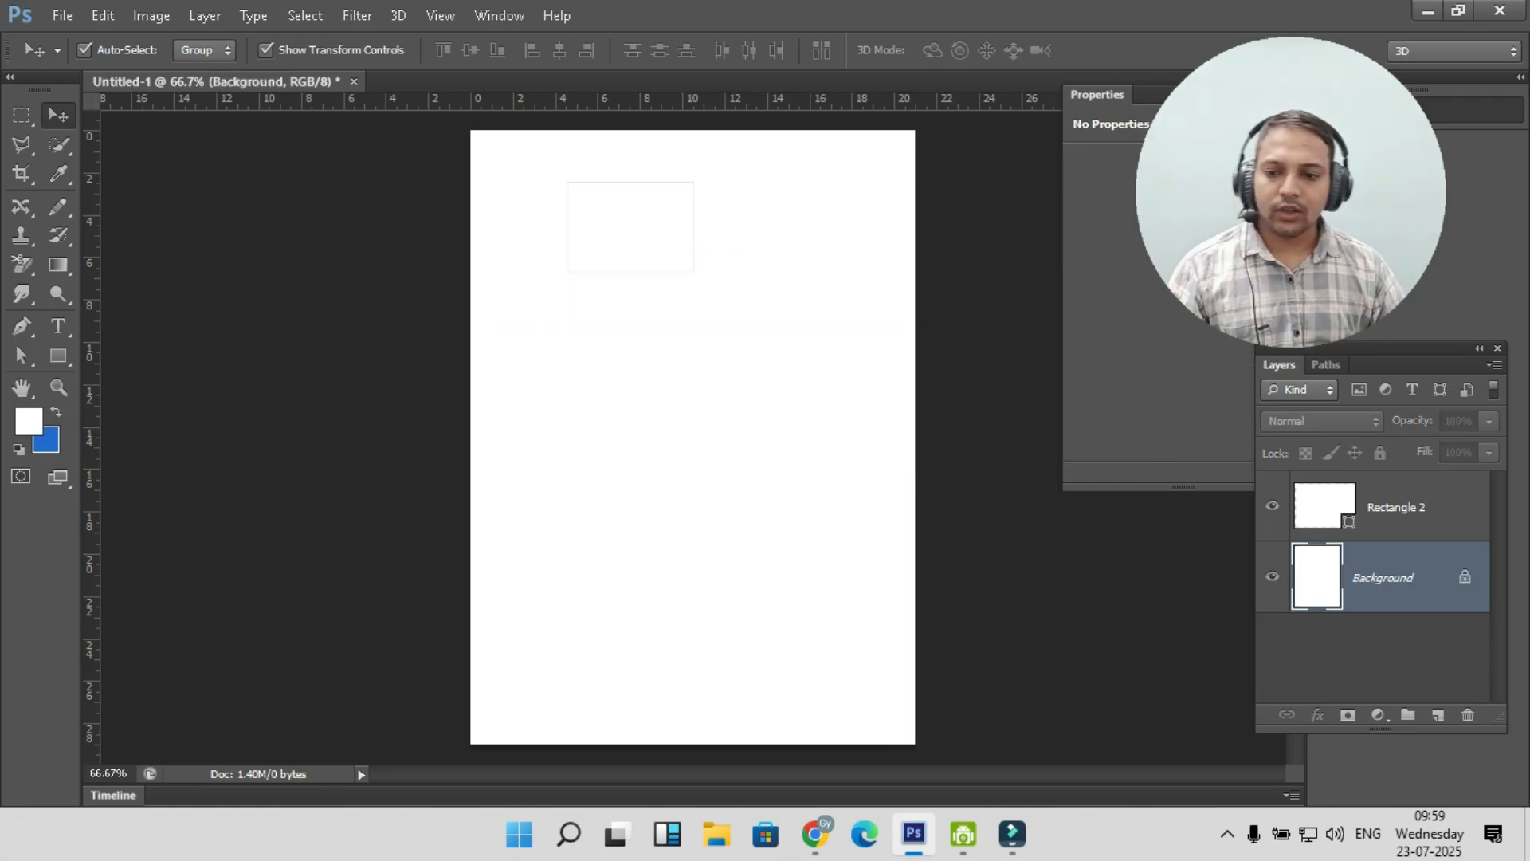
key(u)
mouse_move(589, 312)
mouse_down()
mouse_move(644, 470)
mouse_move(792, 469)
mouse_up()
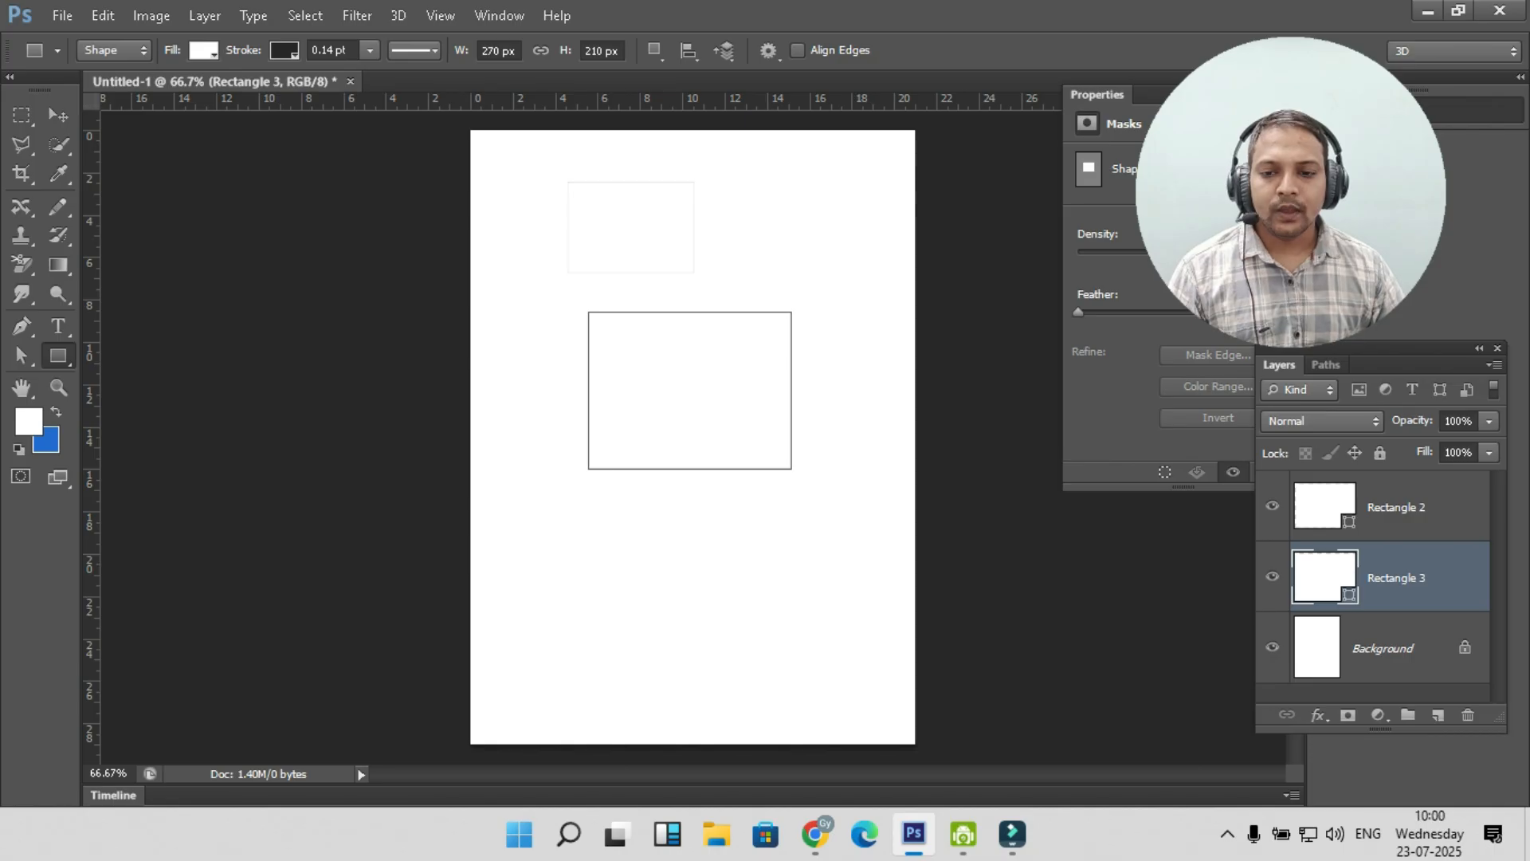
click(203, 50)
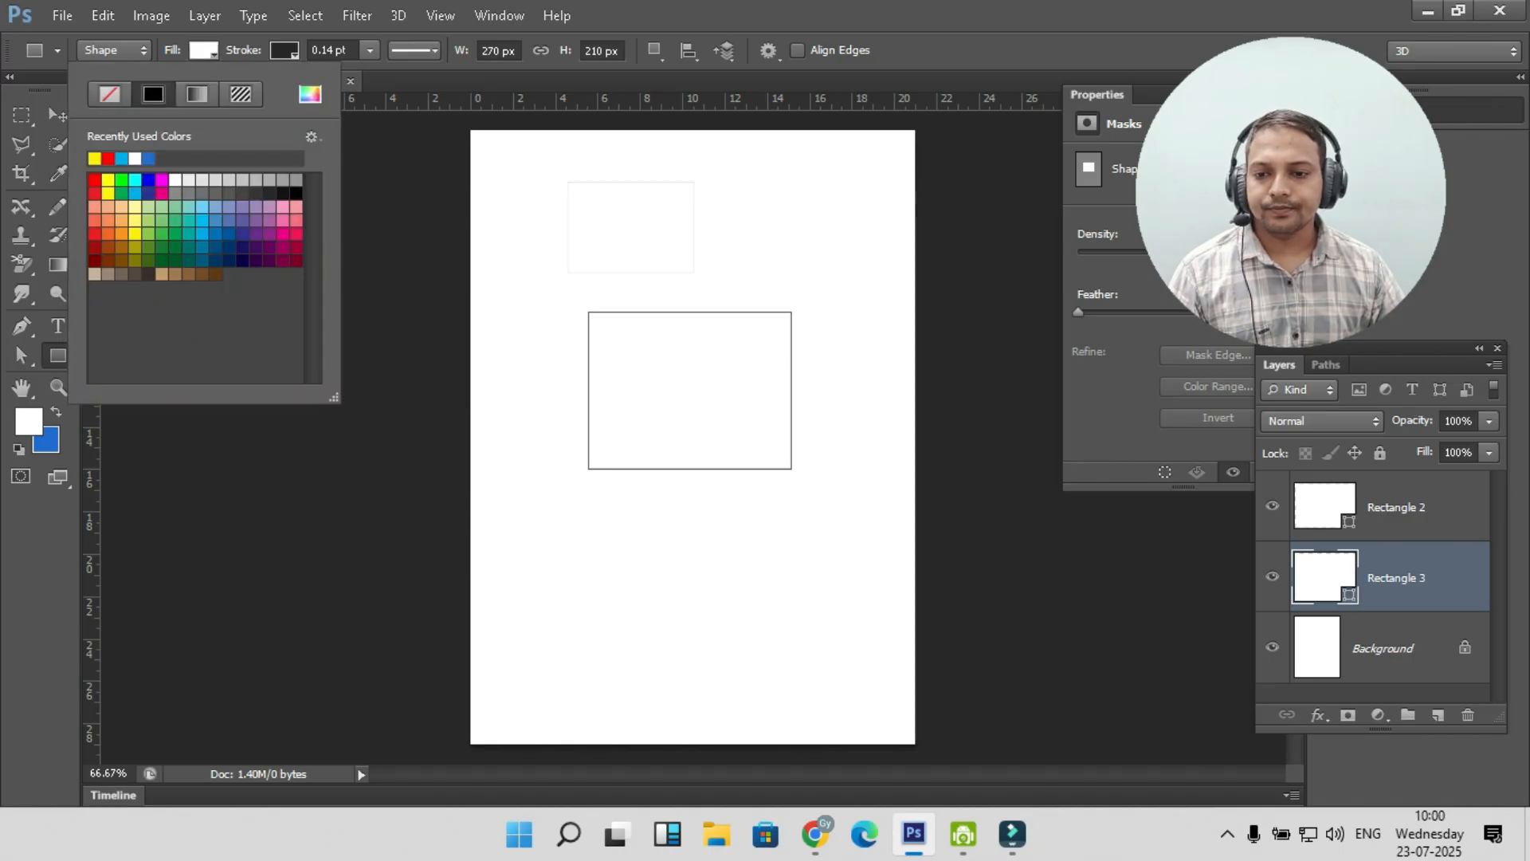
click(108, 192)
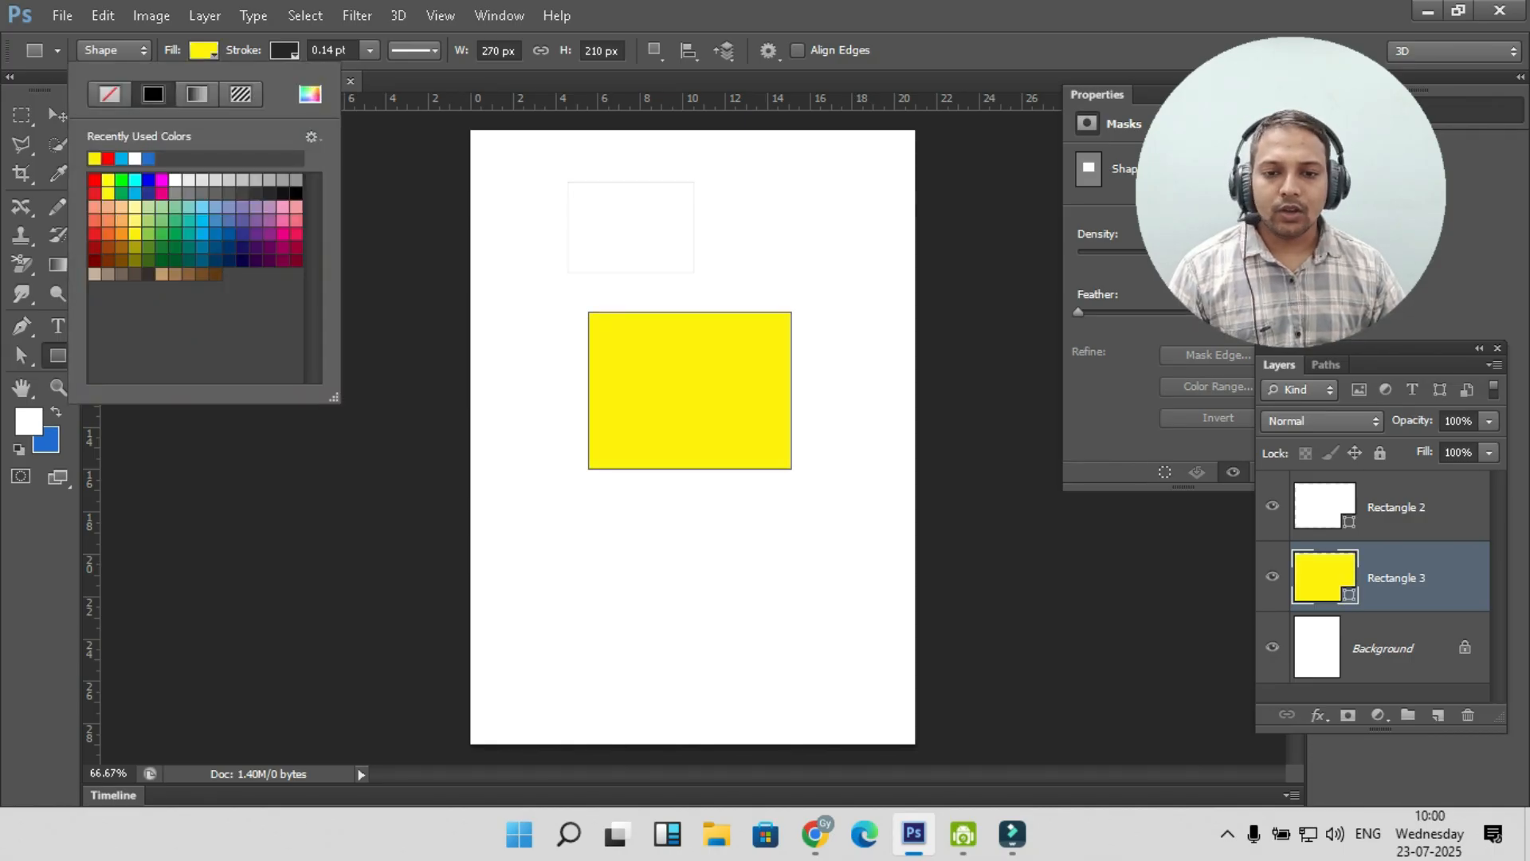
click(203, 50)
- Use Combine Shapes to add a rectangle overlapping the yellow rectangle's lower-right corner, and move the combined shape down and to the left
click(654, 50)
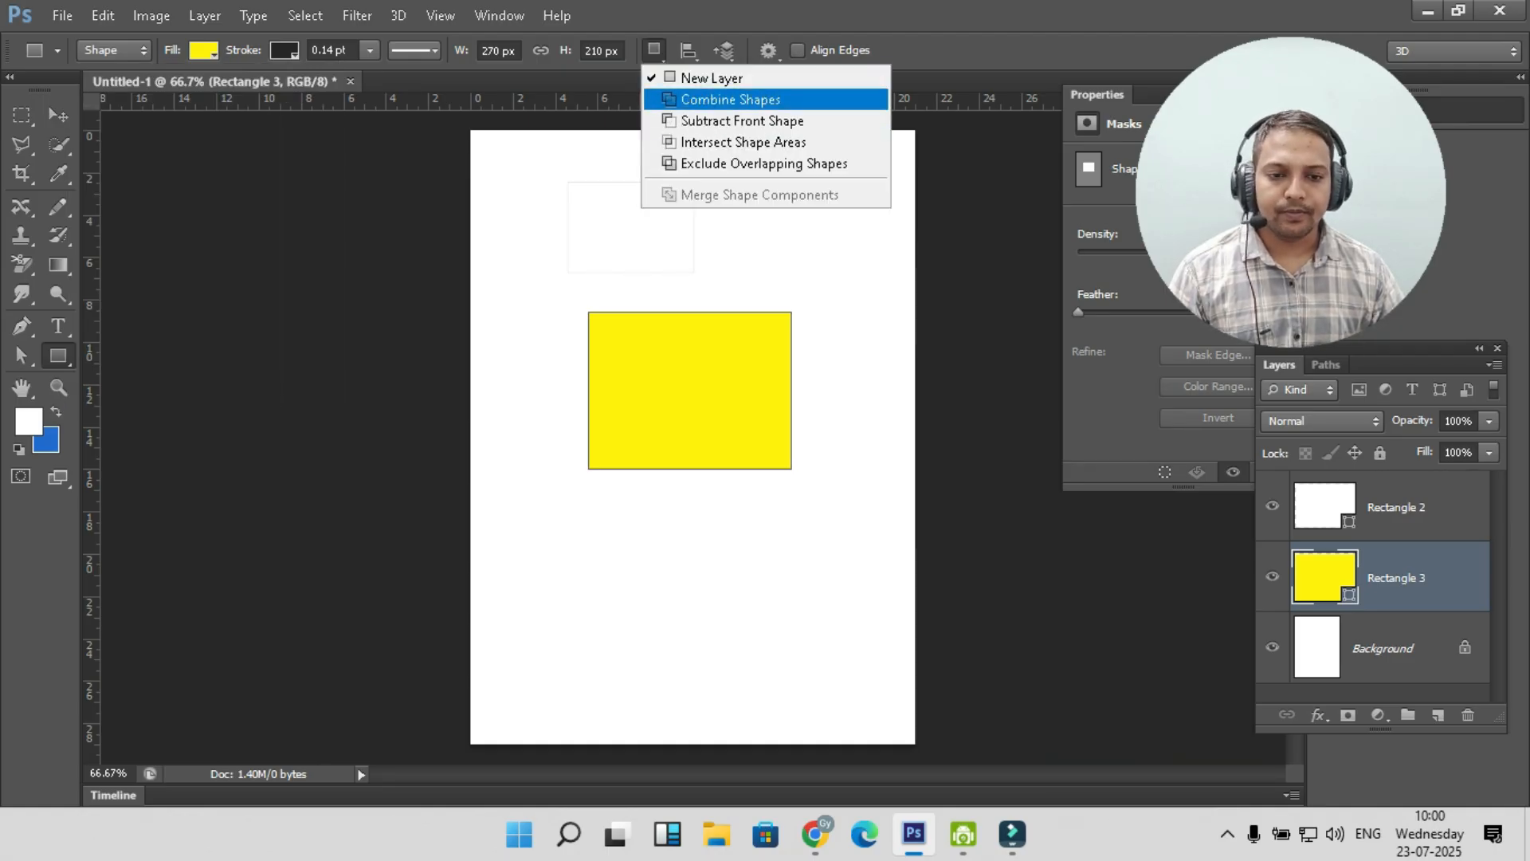
click(731, 100)
drag(732, 399, 872, 538)
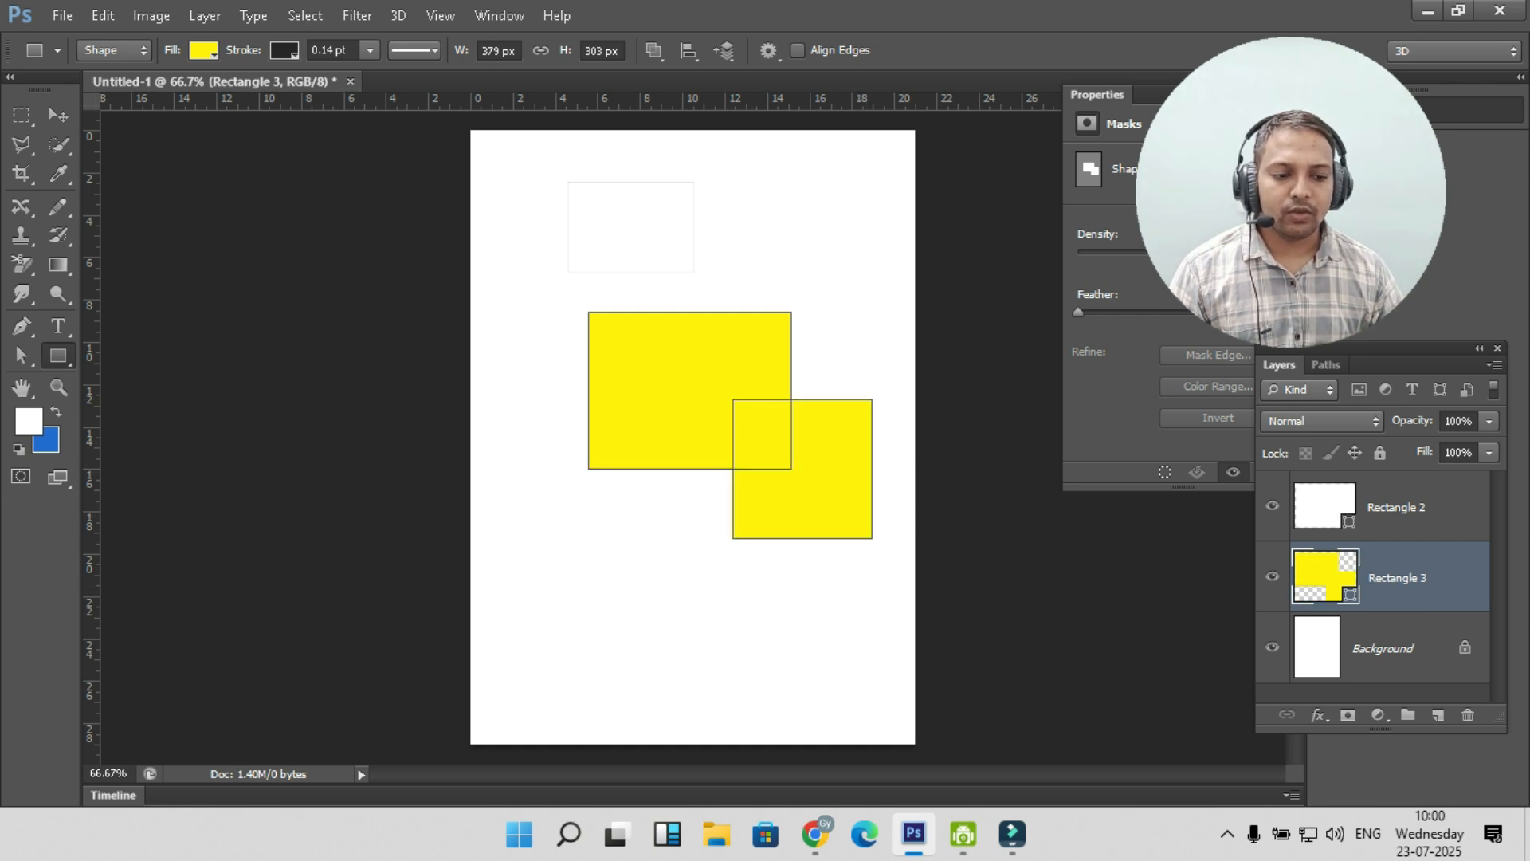
key(v)
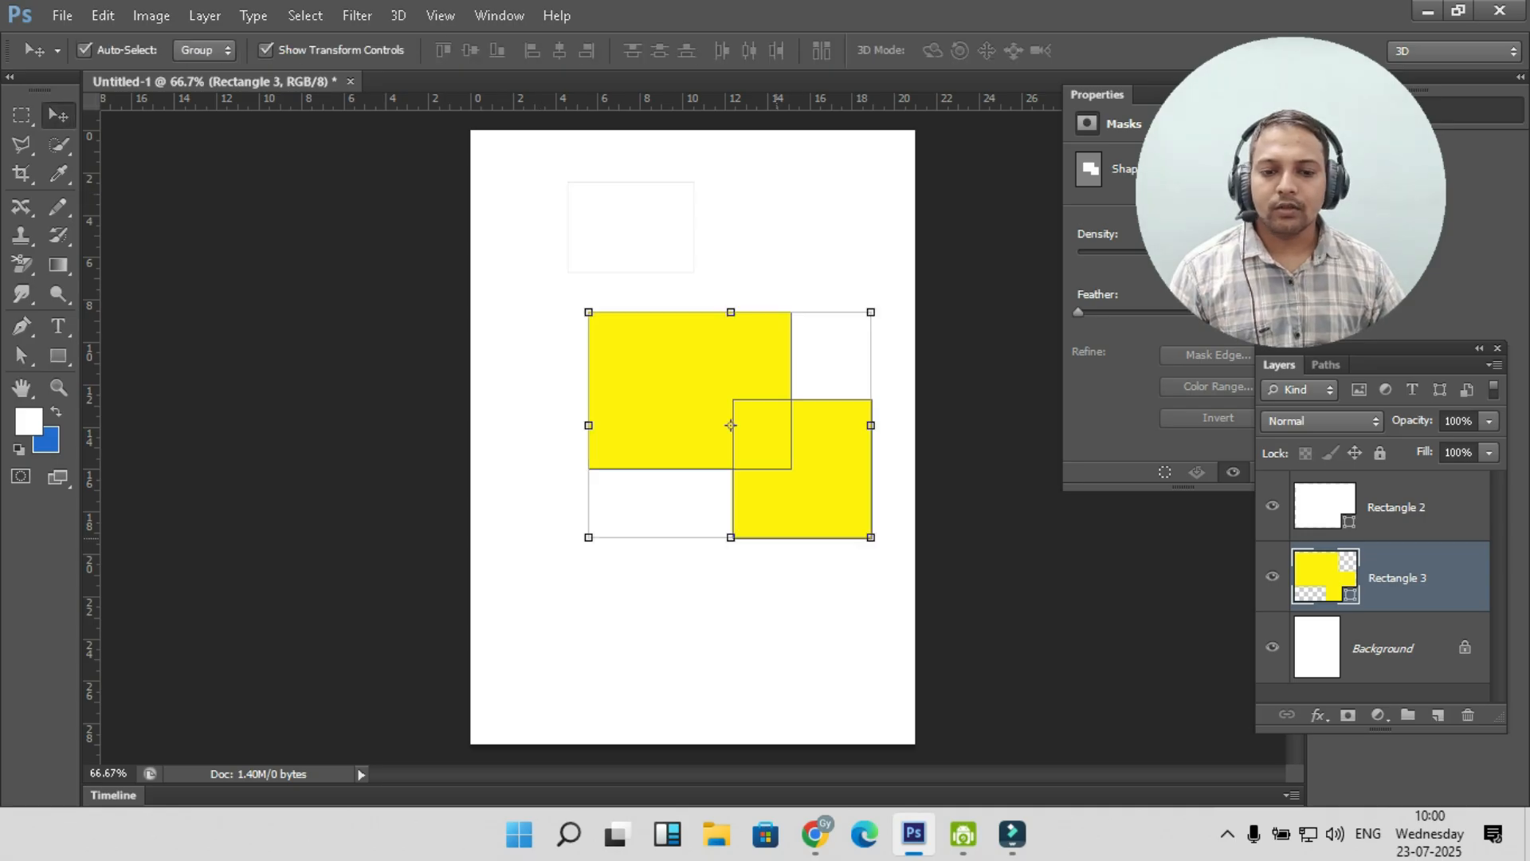
drag(731, 425, 667, 493)
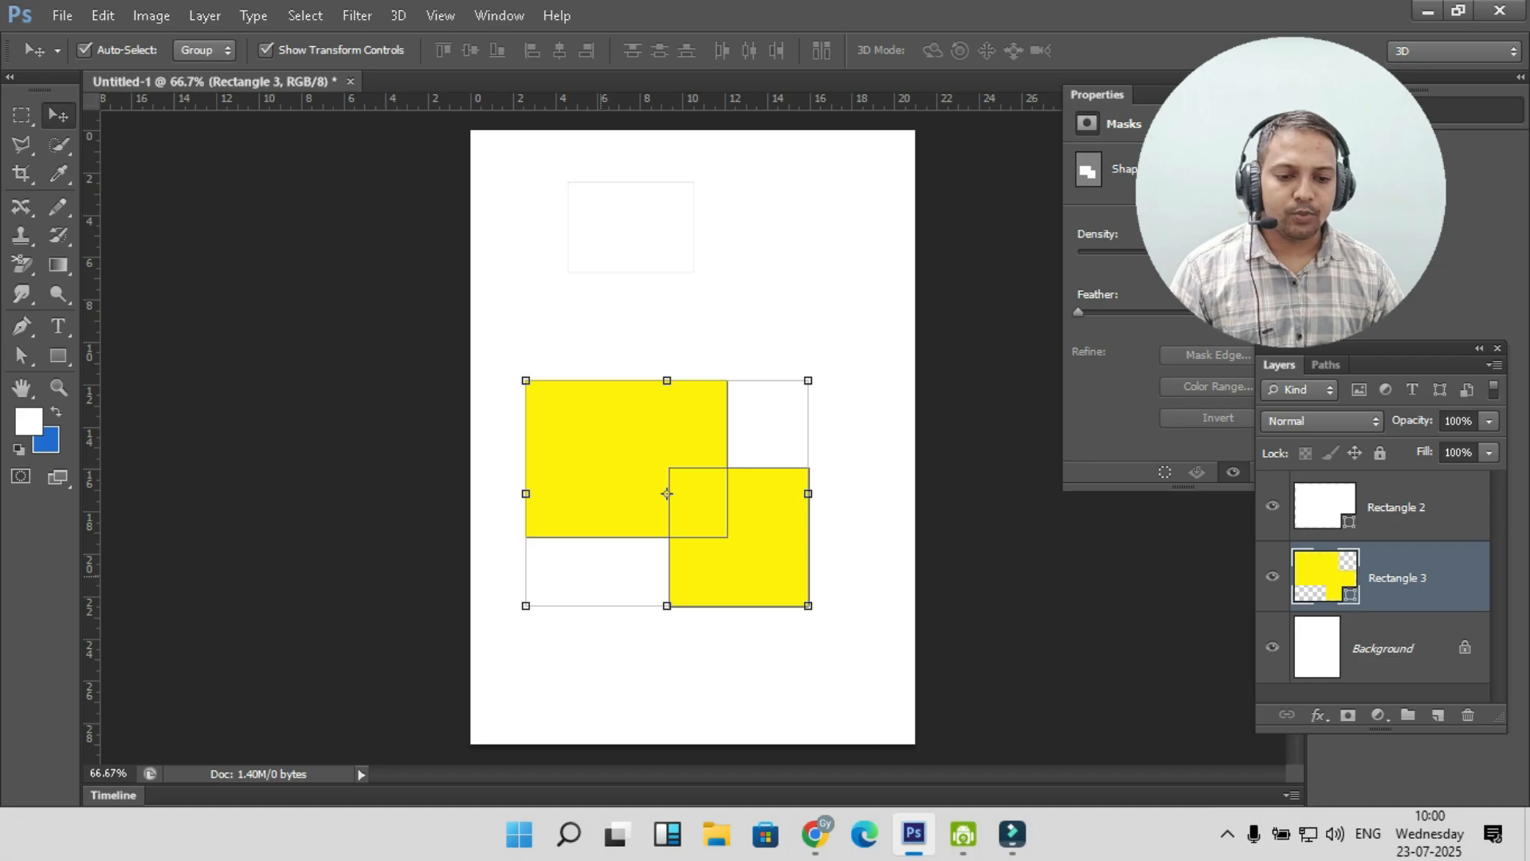
- Delete the layer of the white rectangle near the top of the page
click(631, 228)
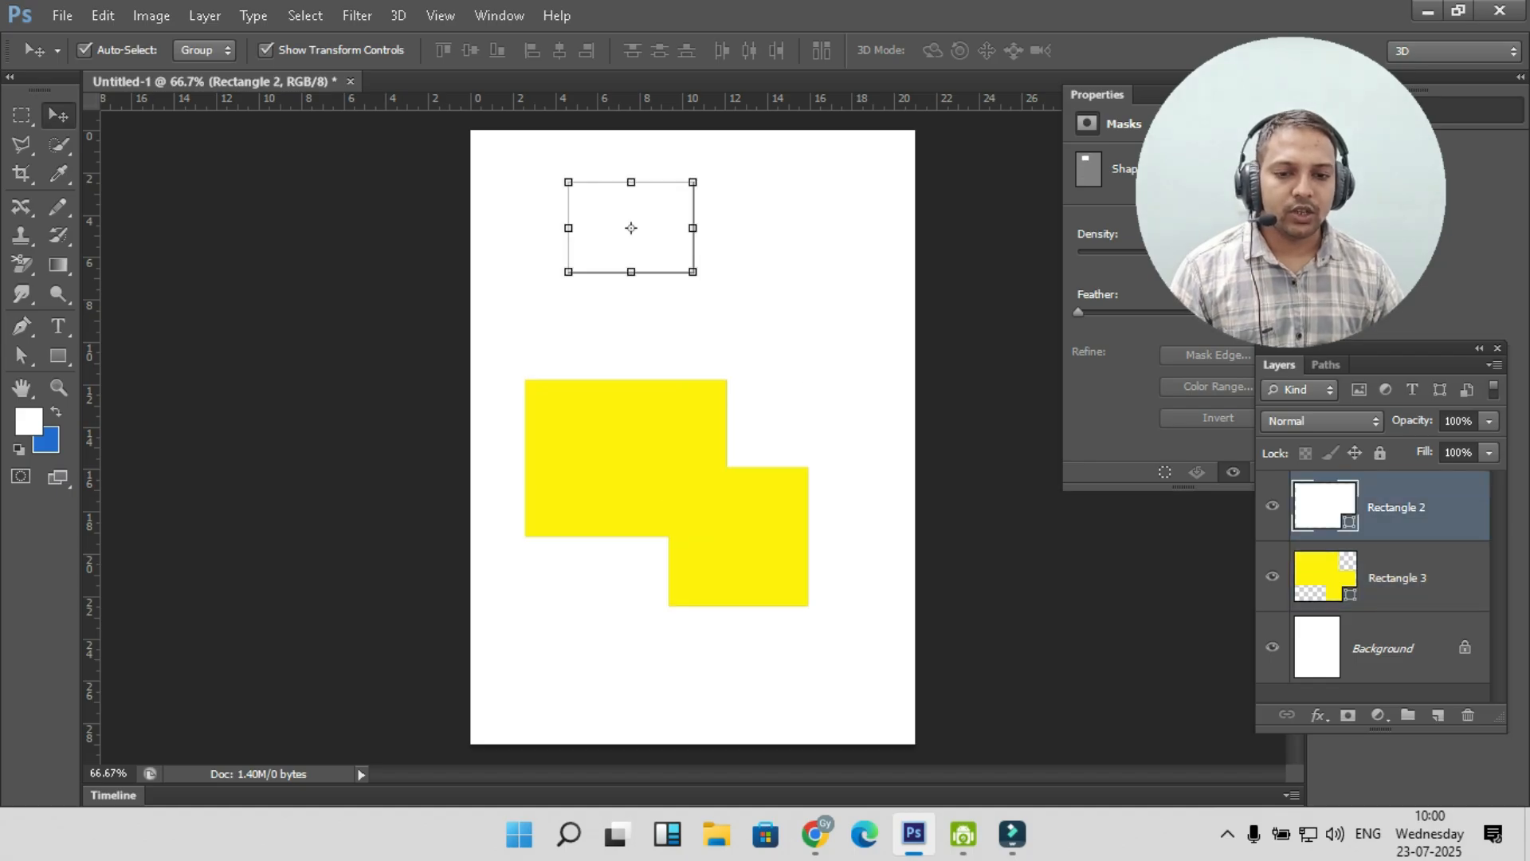
right_click(1409, 508)
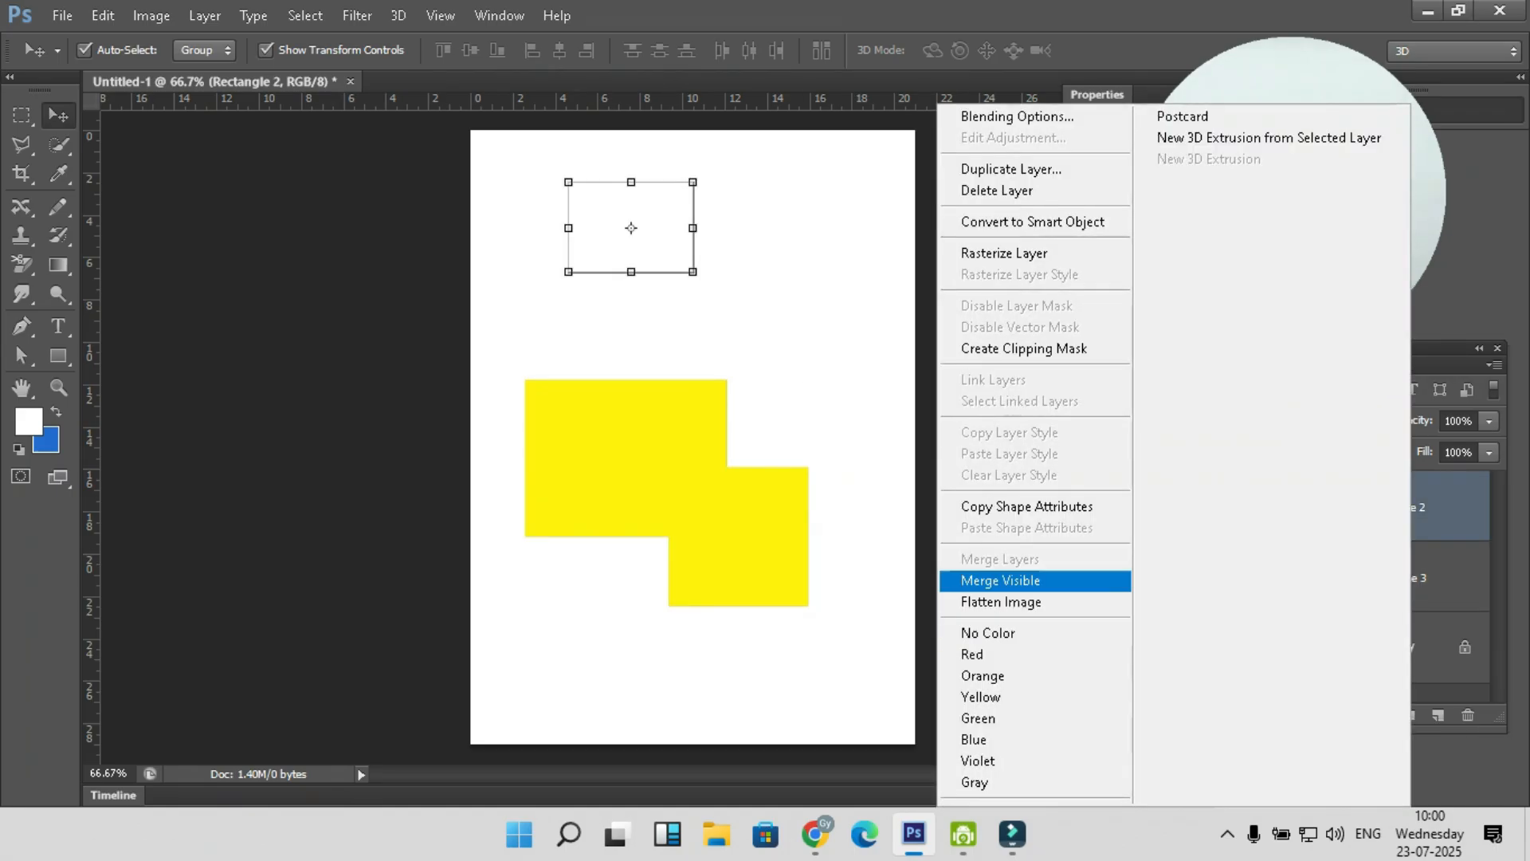
click(996, 189)
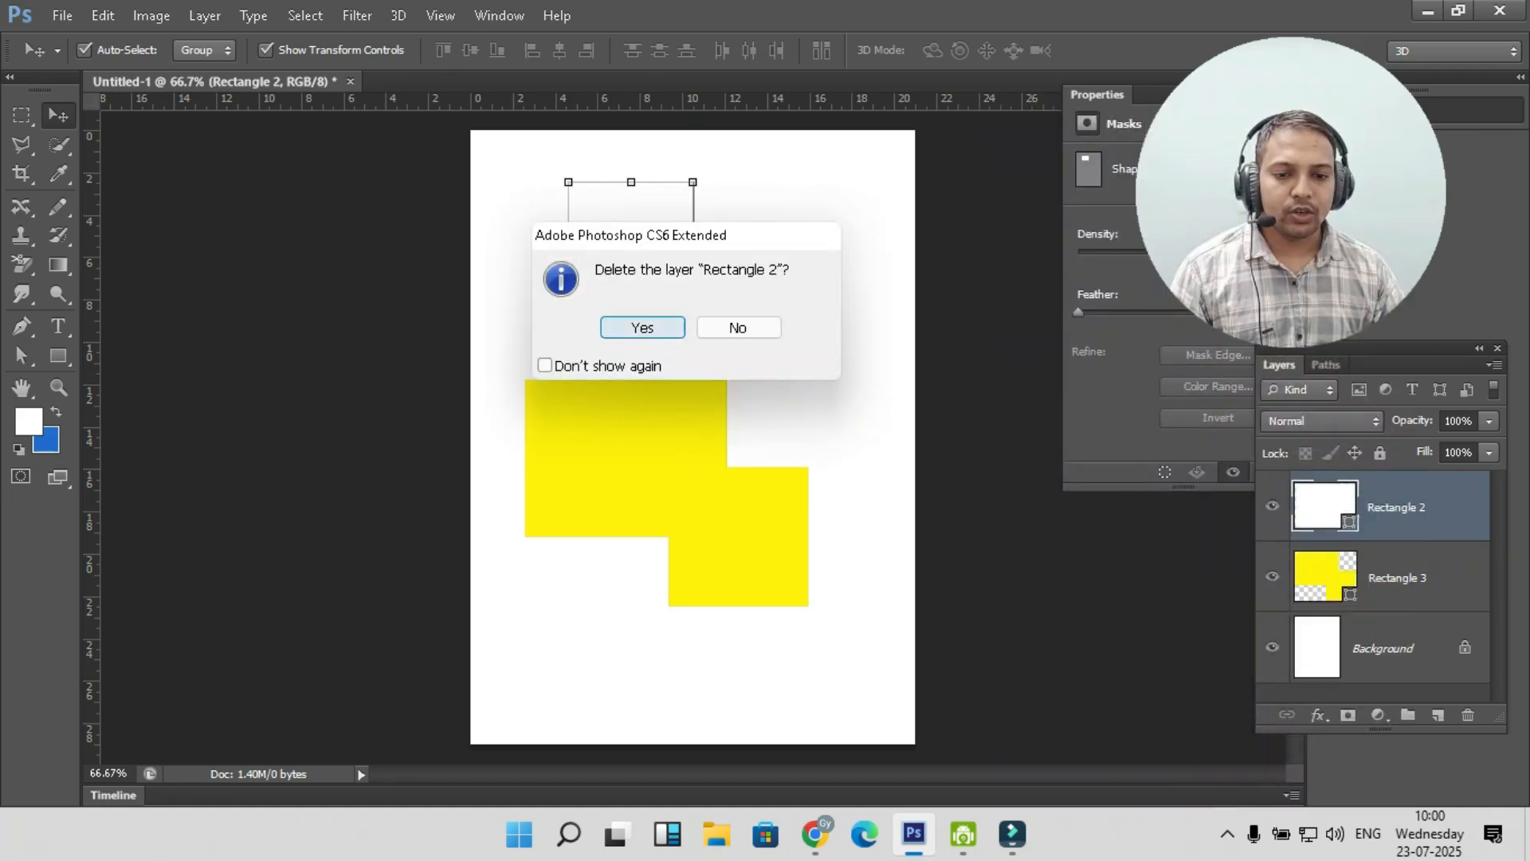
click(659, 328)
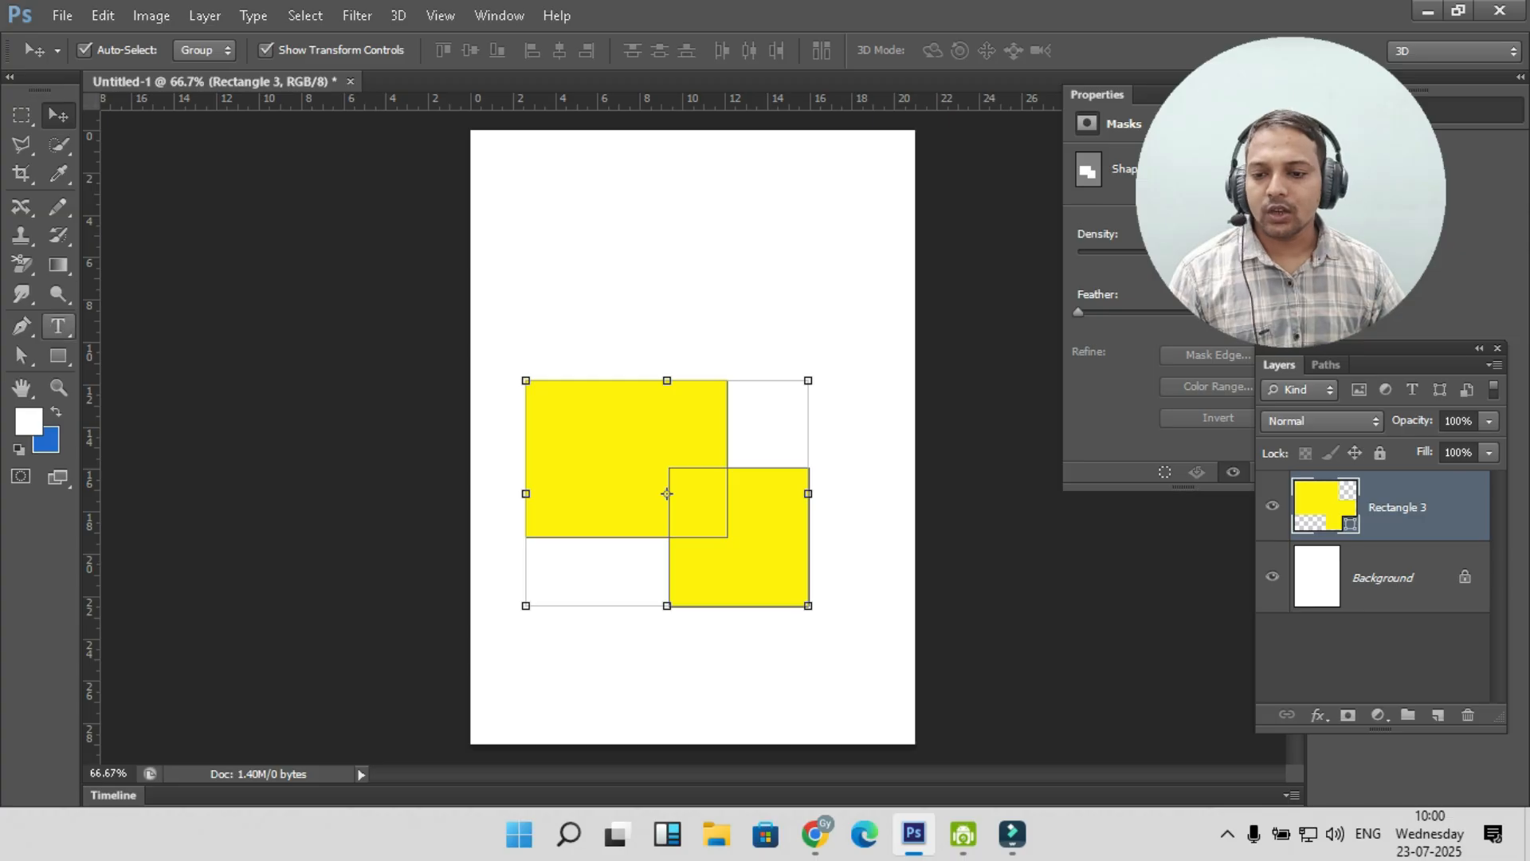
- Use Subtract Front Shape to cut a rectangular notch from the larger yellow rectangle's top edge
click(58, 355)
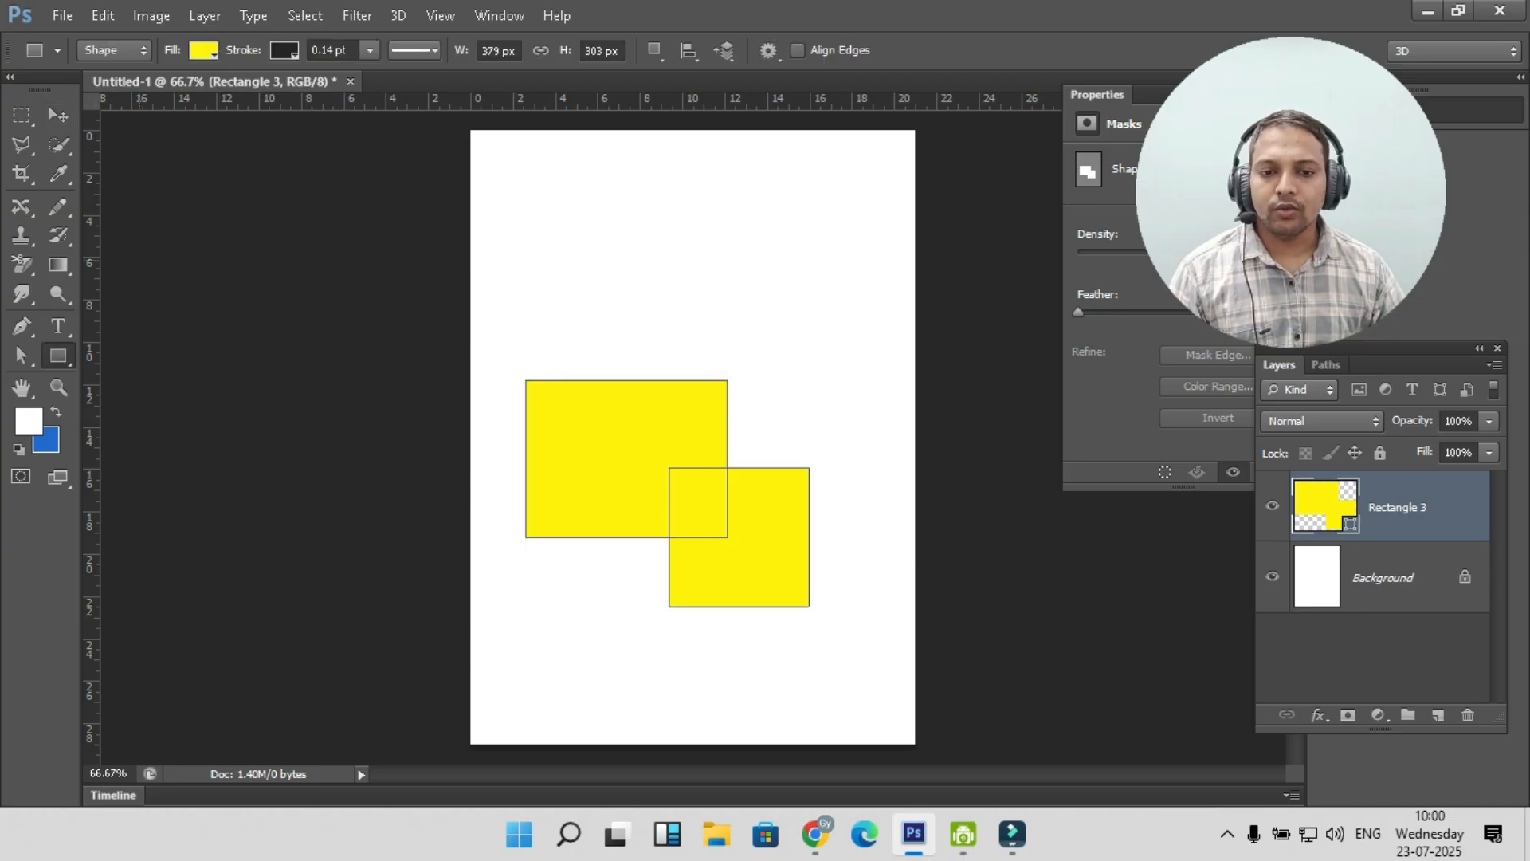
right_click(57, 355)
click(163, 352)
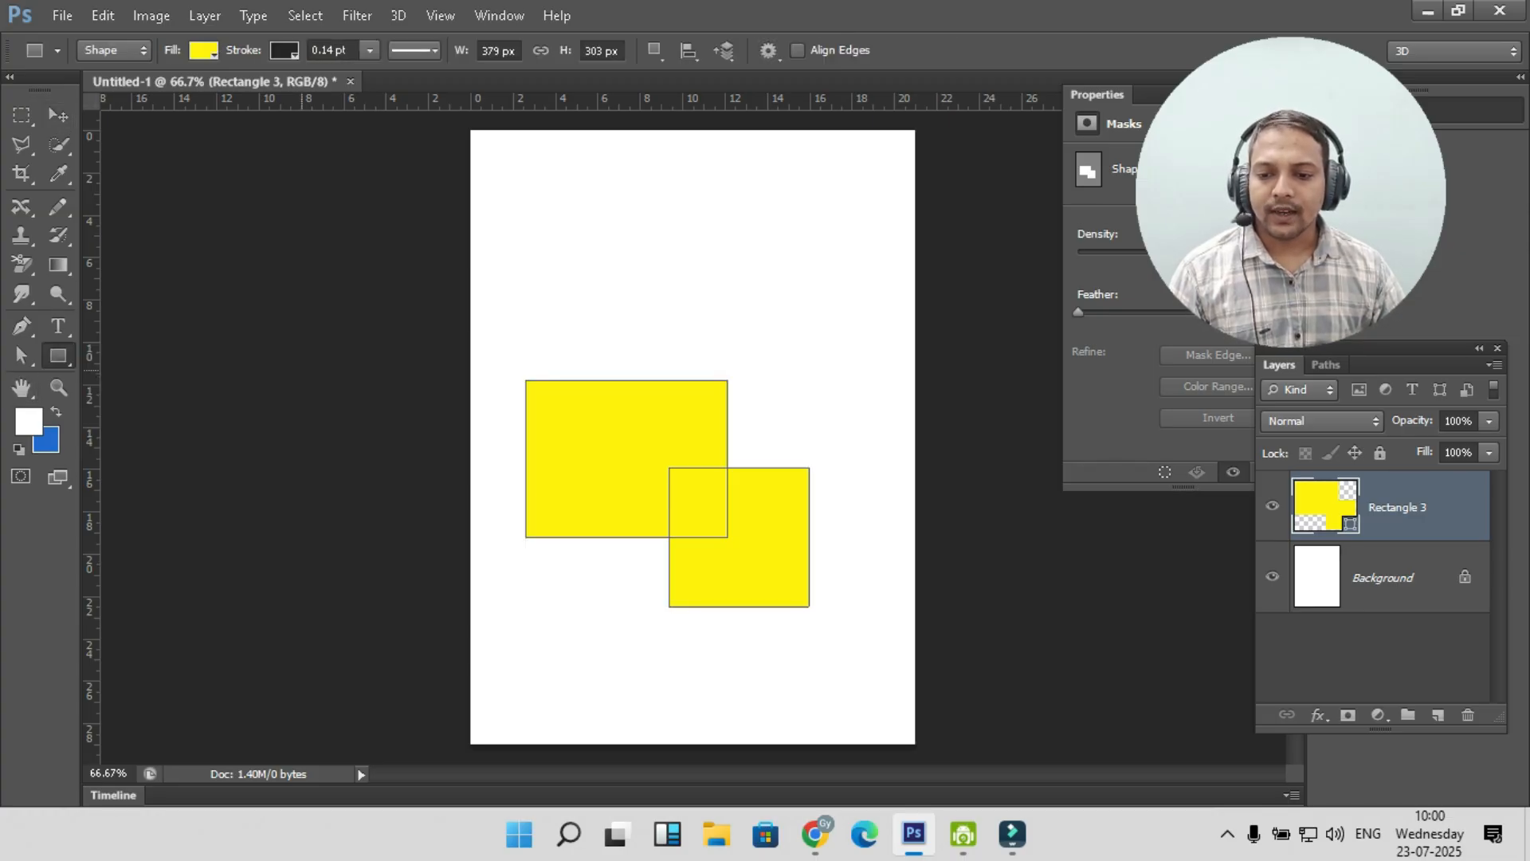
click(654, 50)
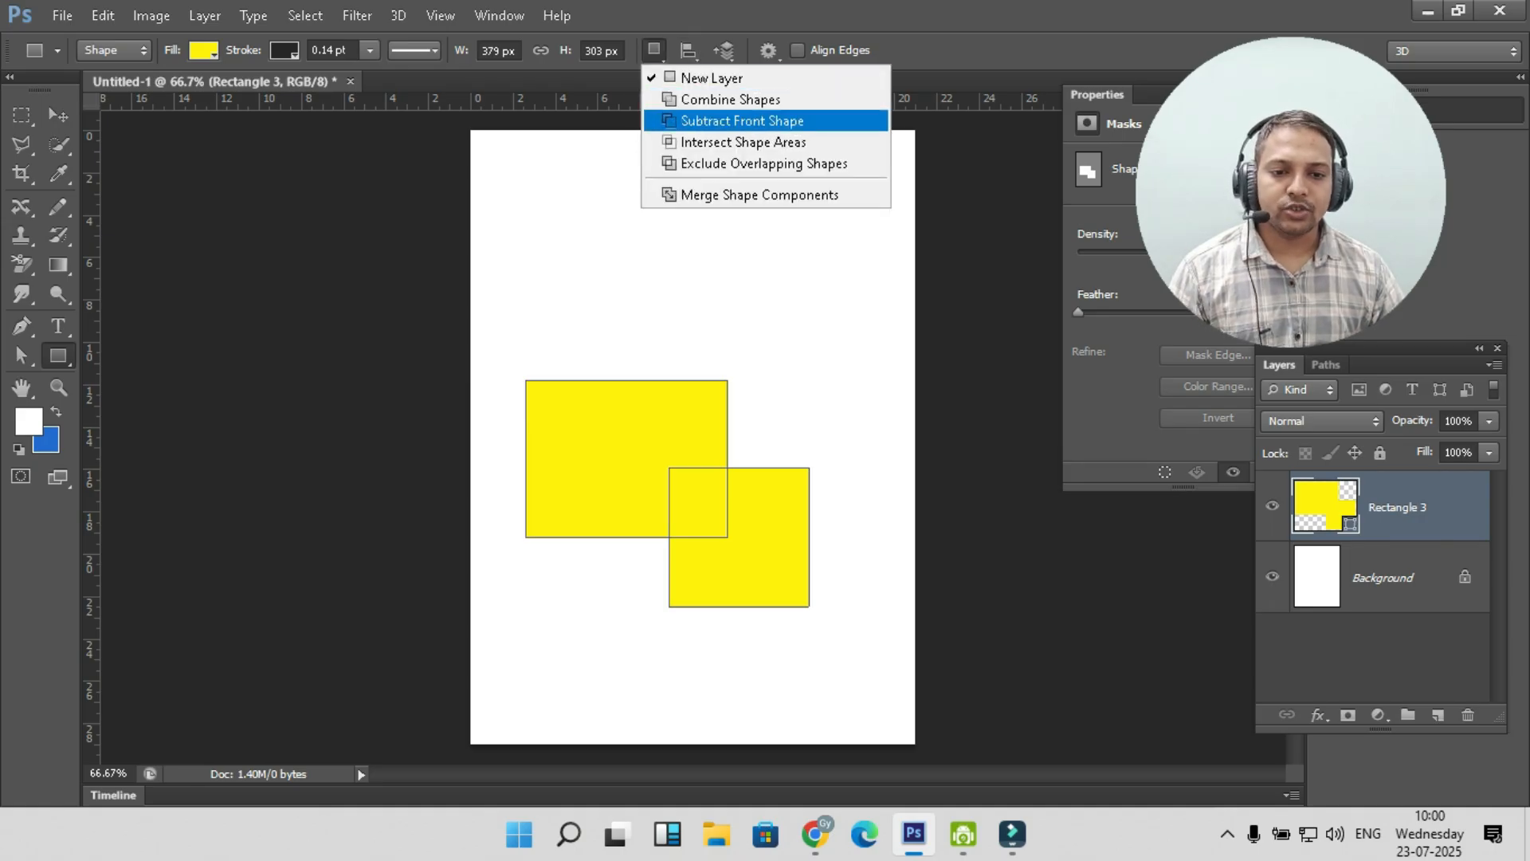
click(741, 120)
drag(566, 298, 689, 448)
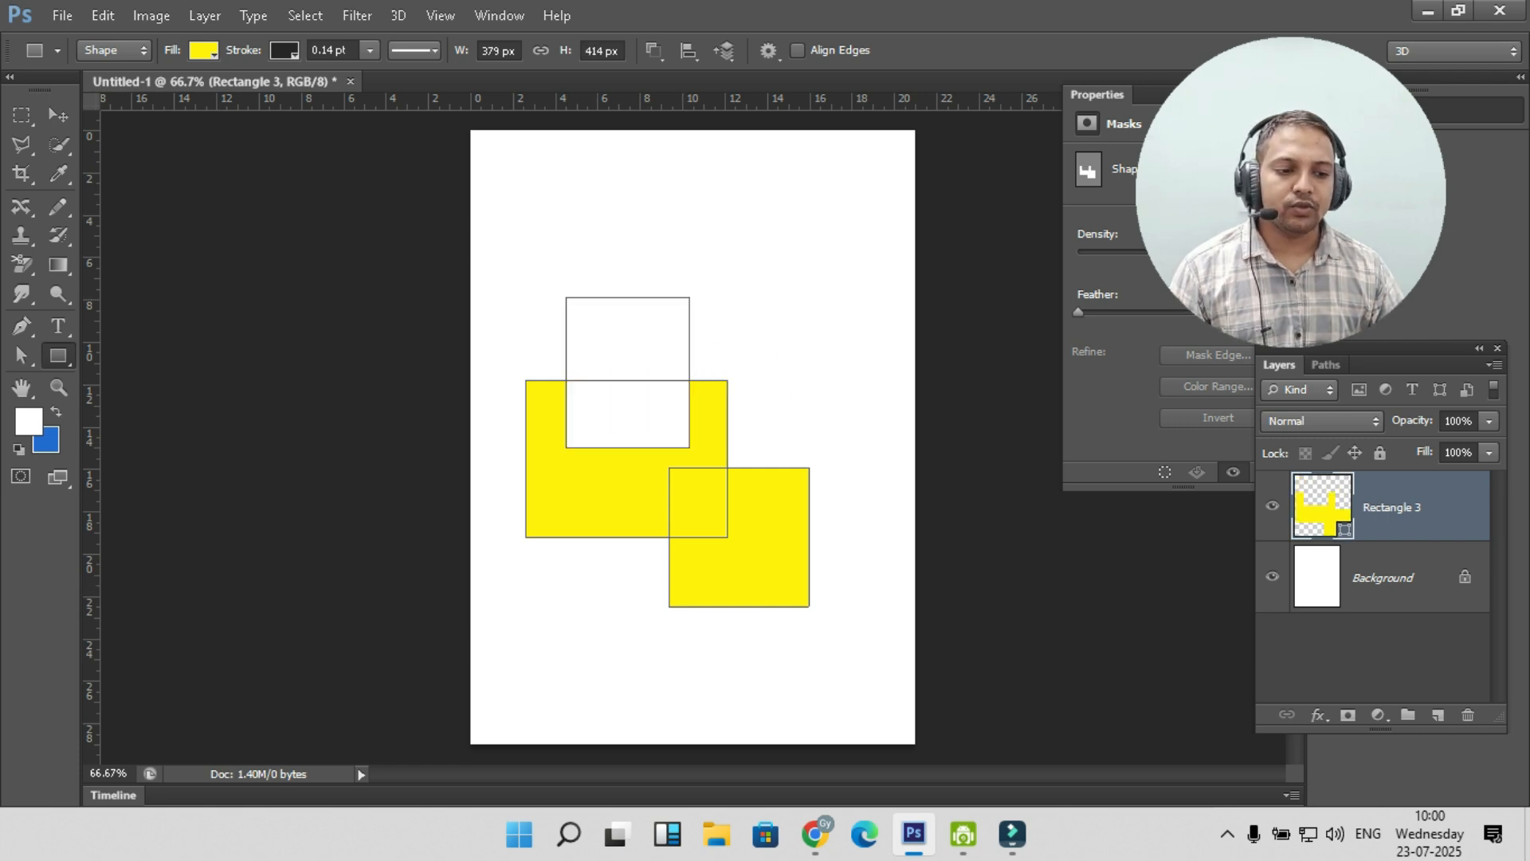
- Move the combined yellow shape up and slightly to the left, apply the transformation, and deselect it
click(58, 115)
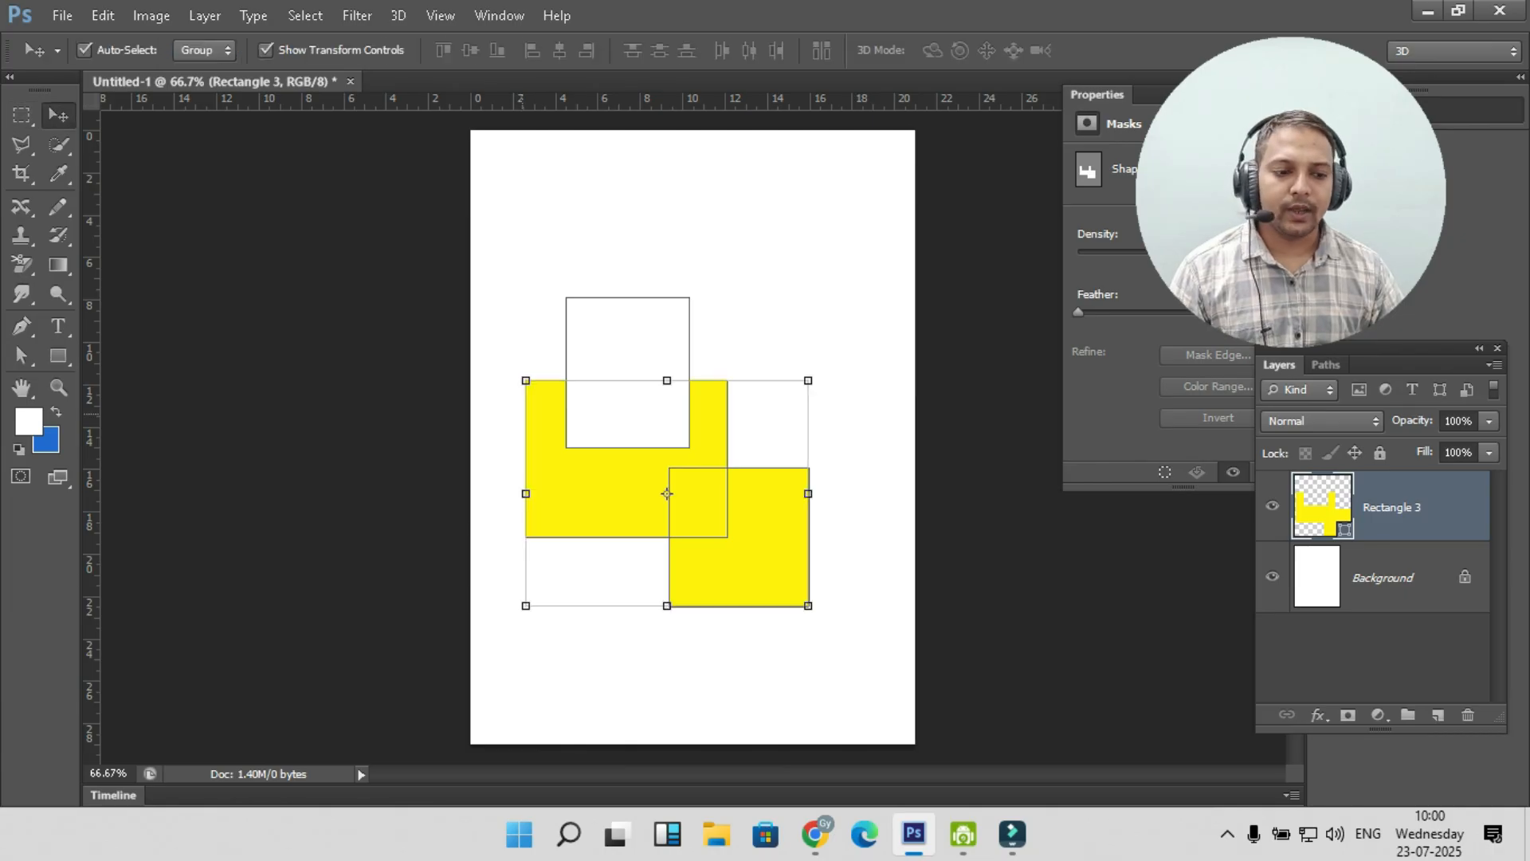
drag(781, 452, 841, 460)
drag(708, 492, 696, 405)
key(ctrl+t)
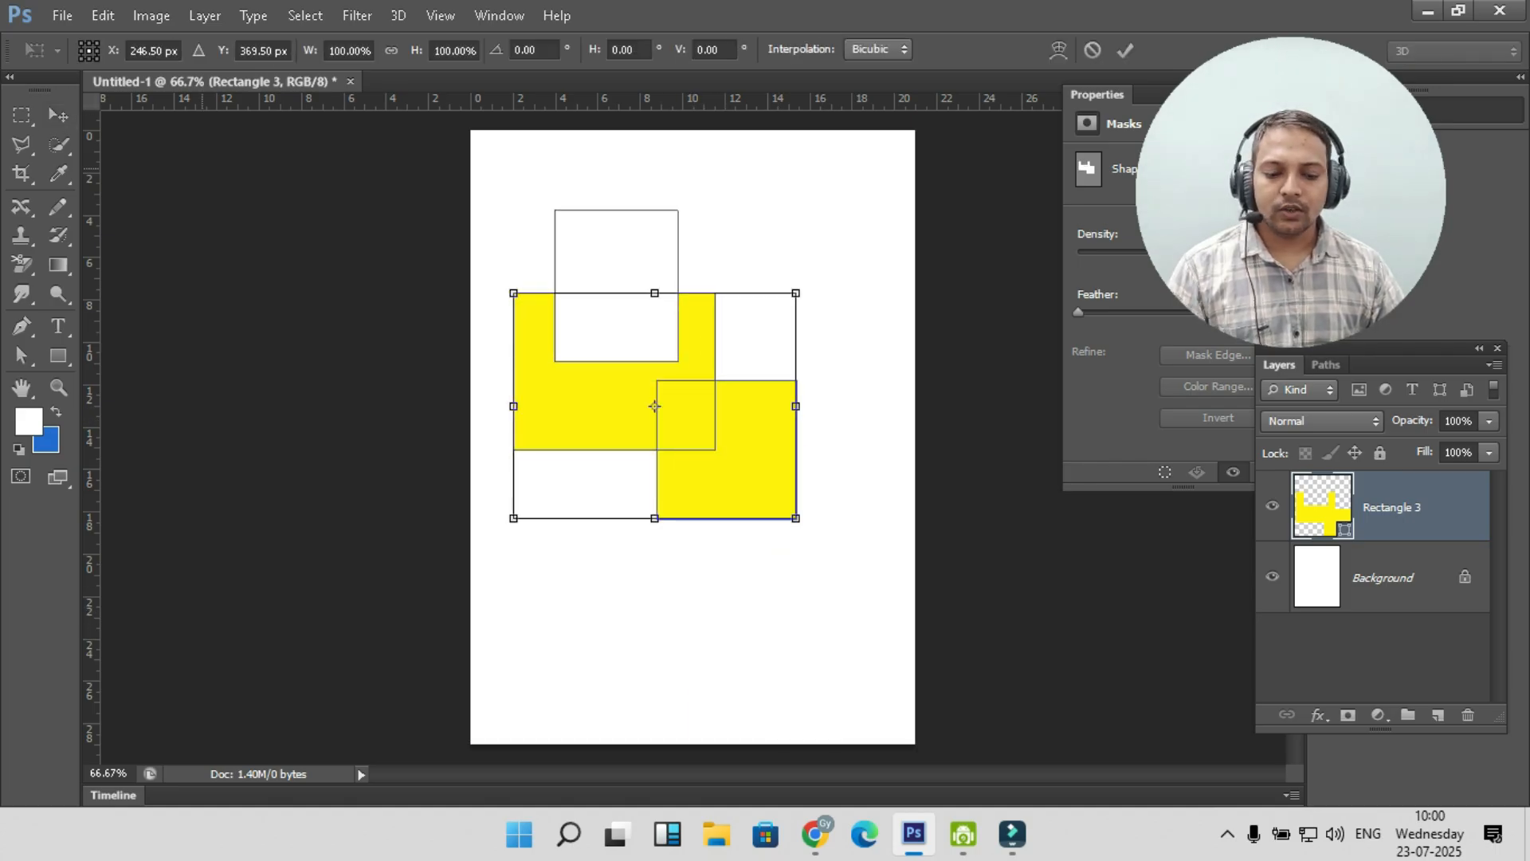
key(Return)
click(599, 543)
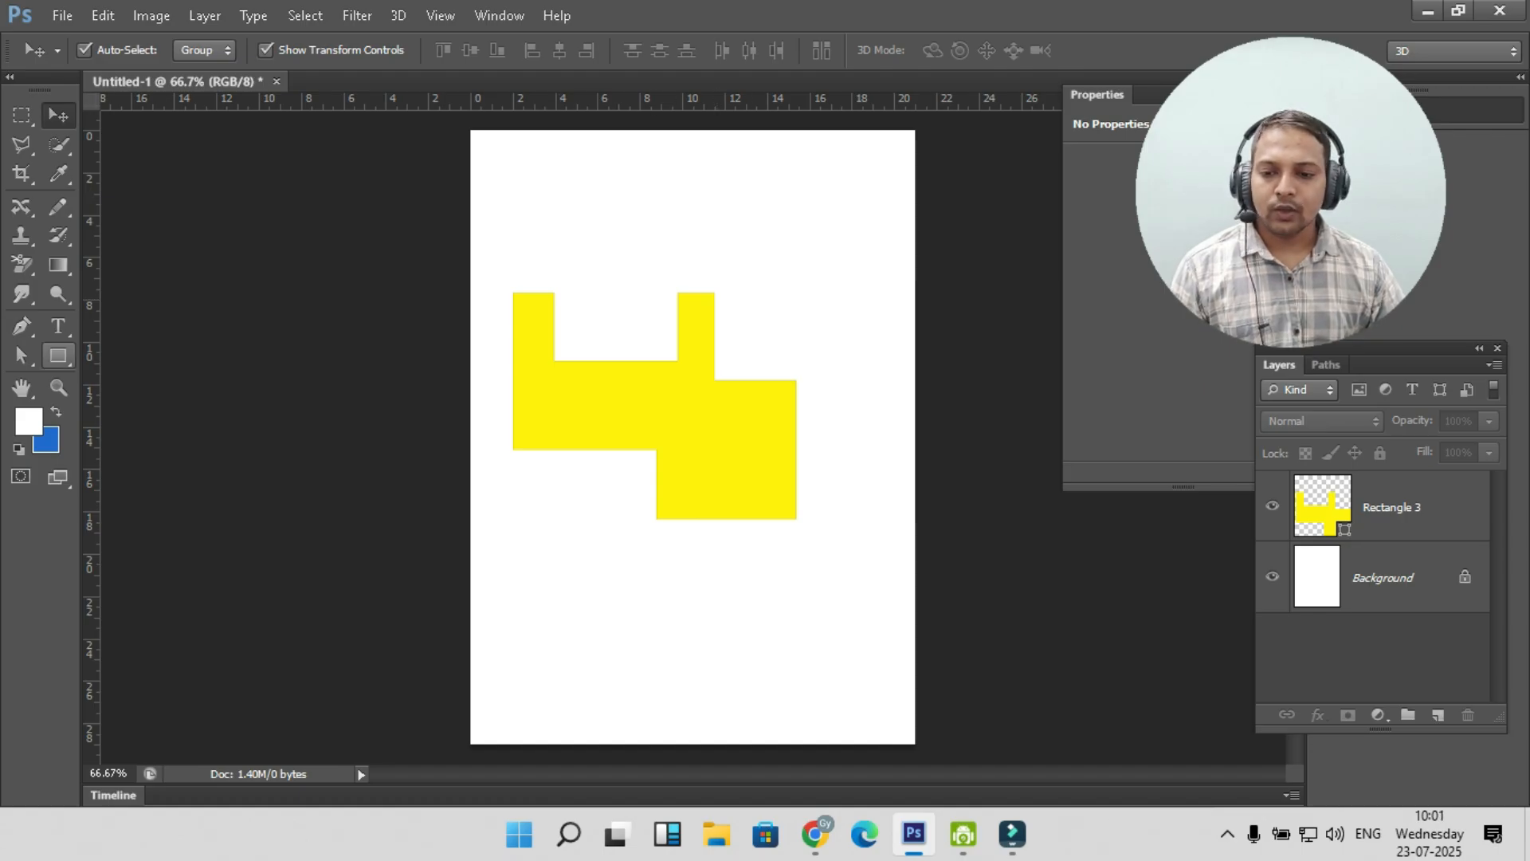
- Use Subtract Front Shape on the Rectangle 3 layer to cut a small notch from the lower-right rectangle's bottom edge, and deselect the shape
key(u)
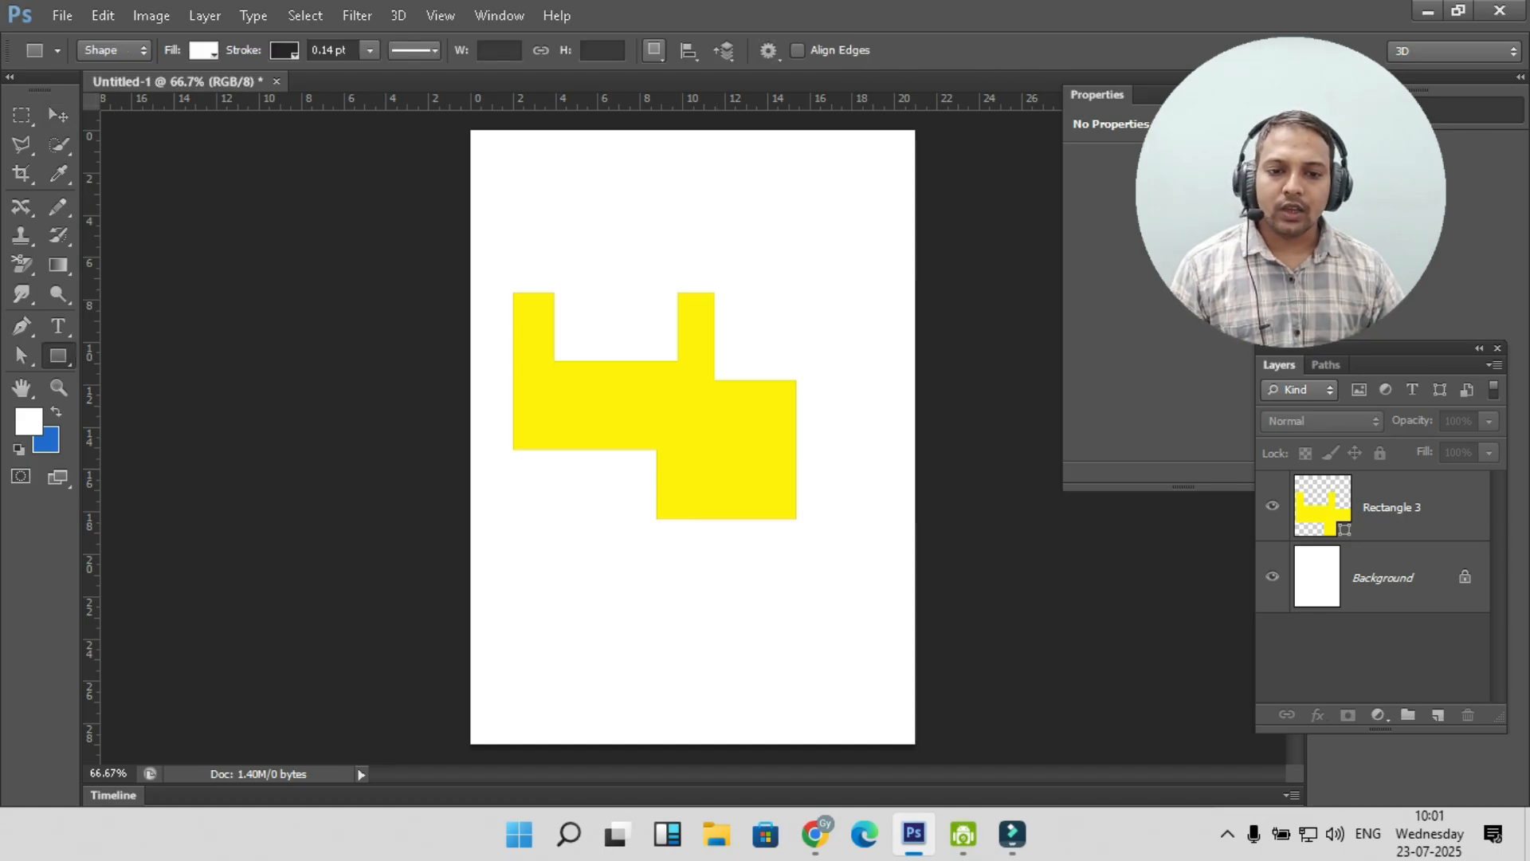
click(653, 49)
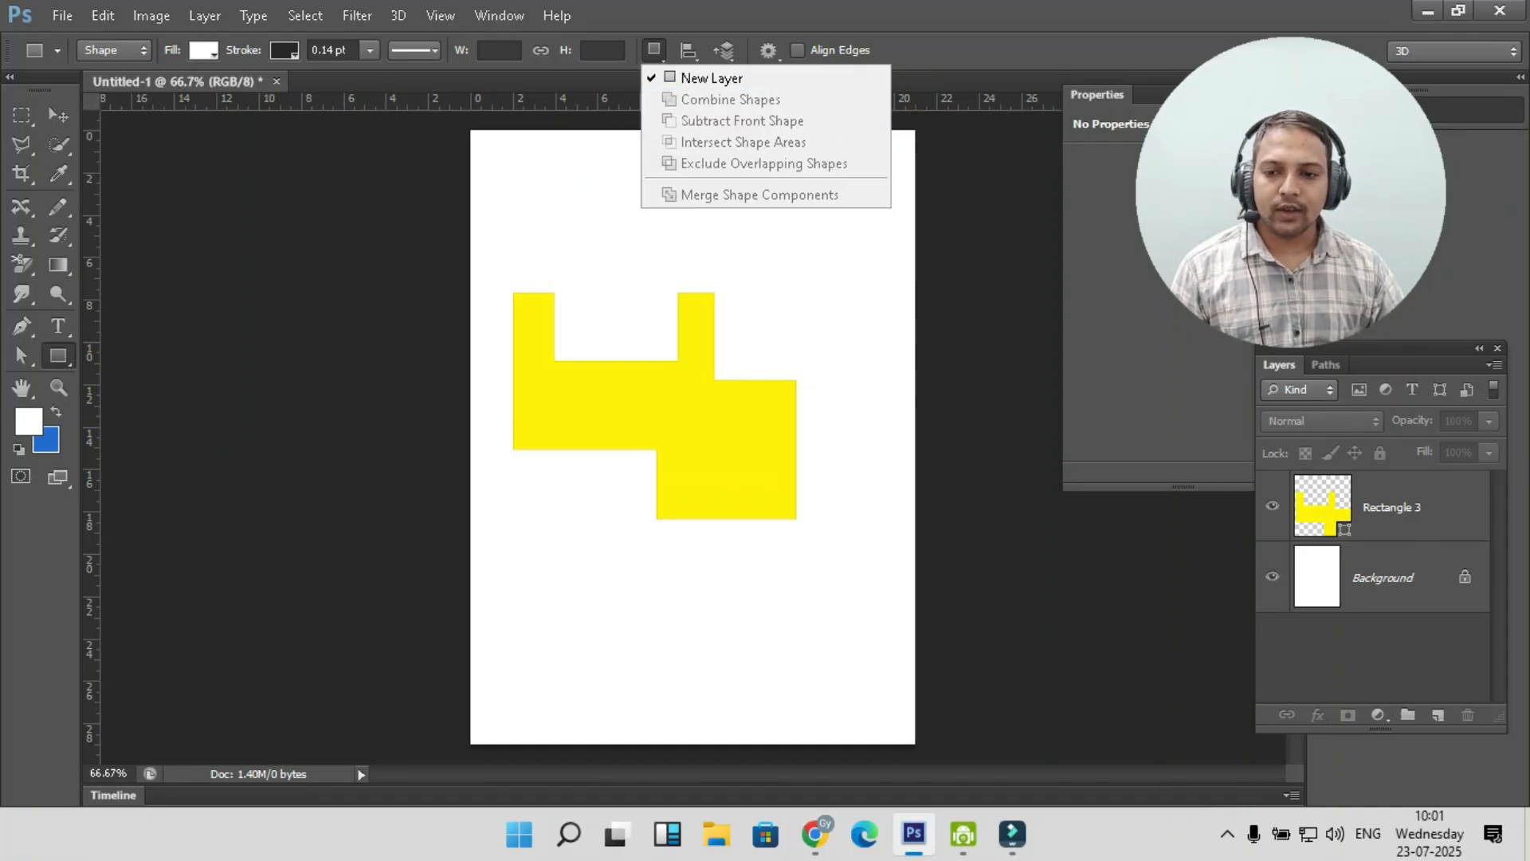
click(1034, 528)
click(1392, 508)
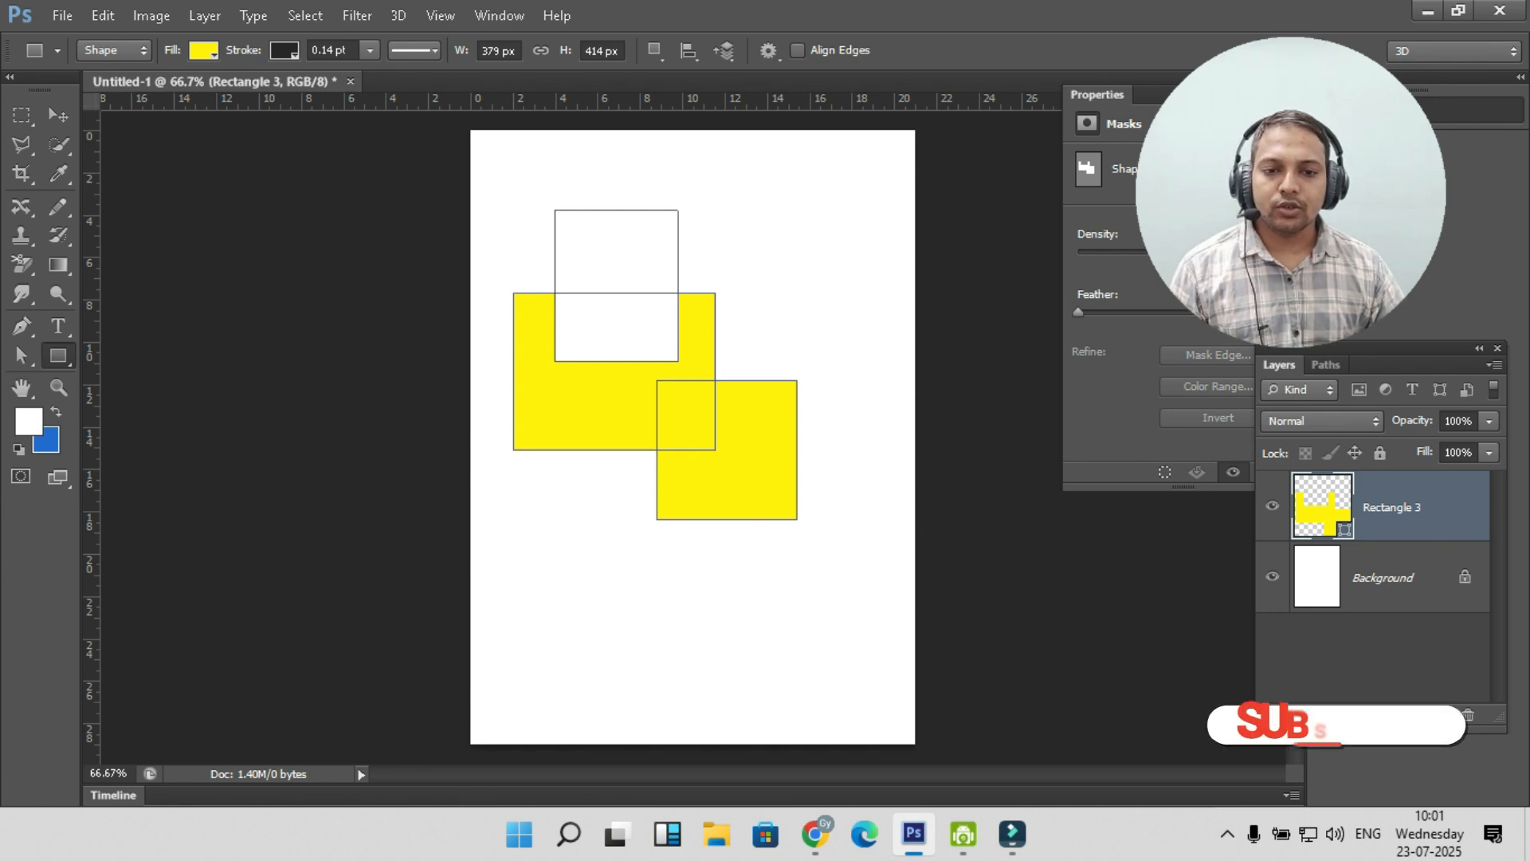
click(654, 50)
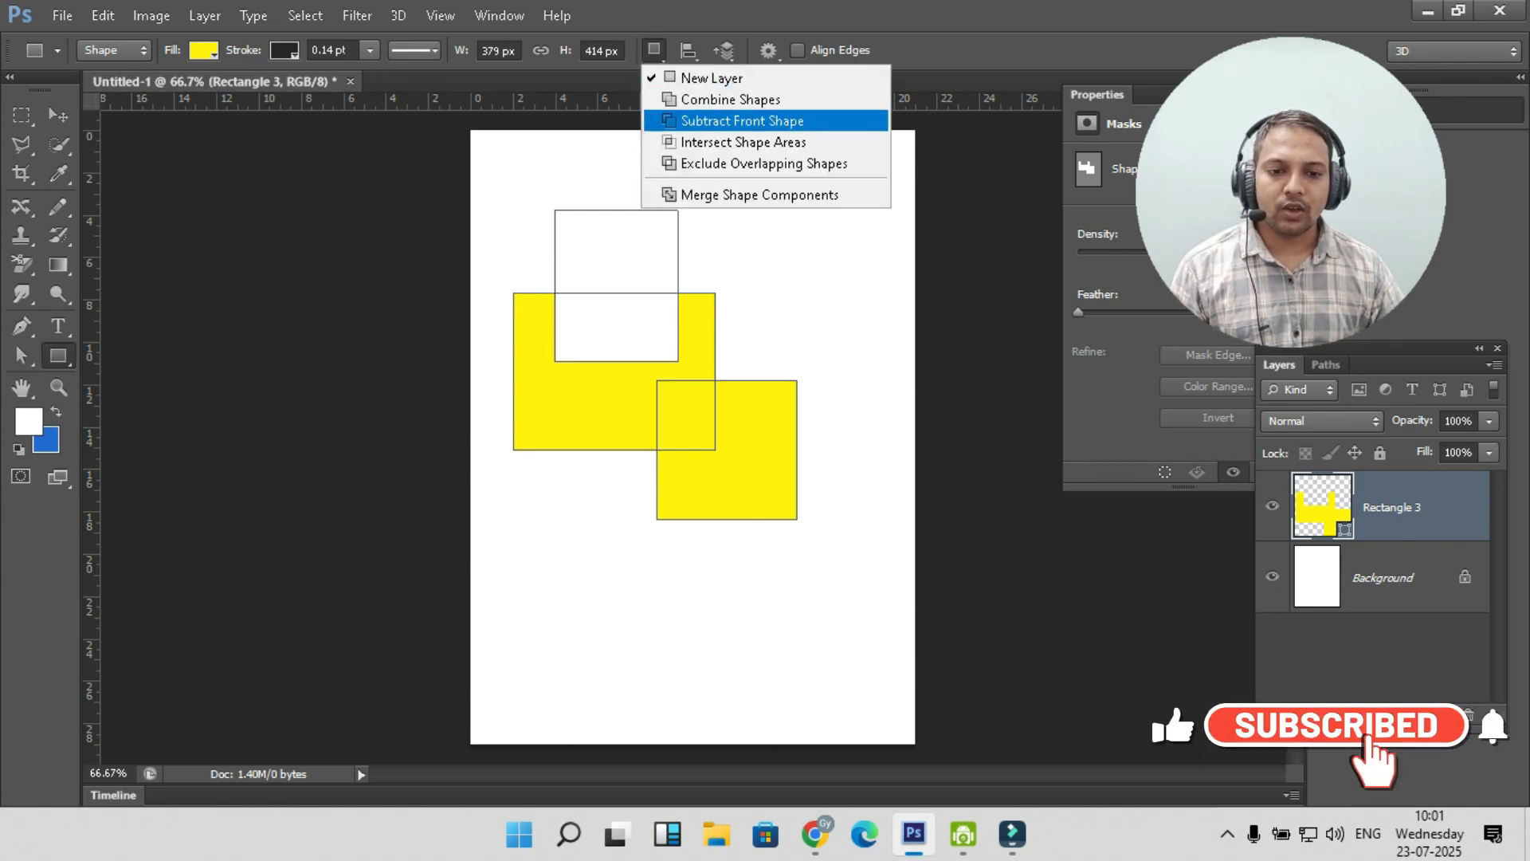
click(742, 120)
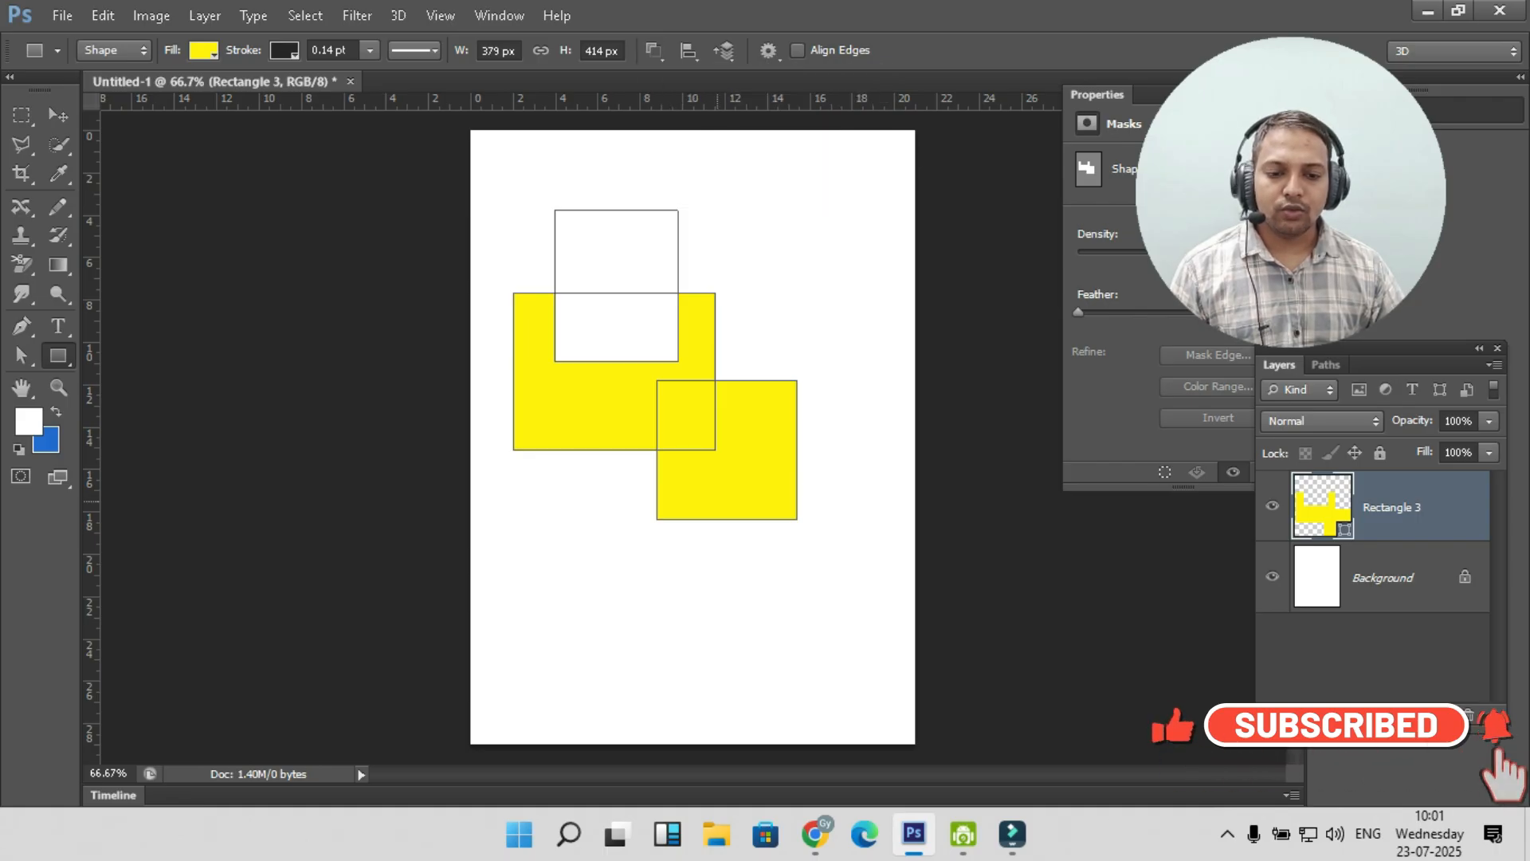
drag(695, 492, 778, 559)
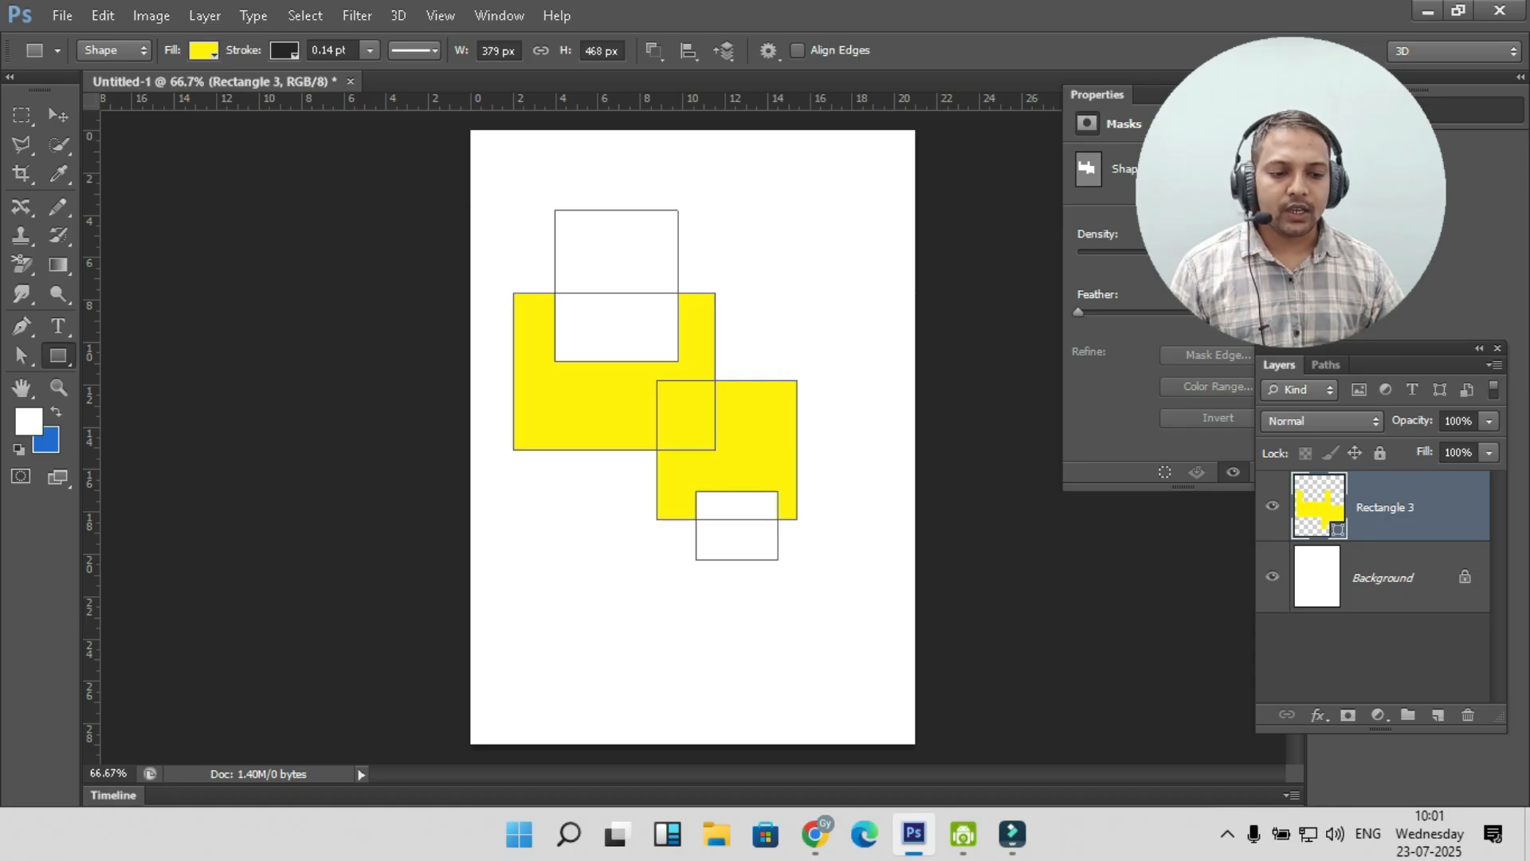
key(v)
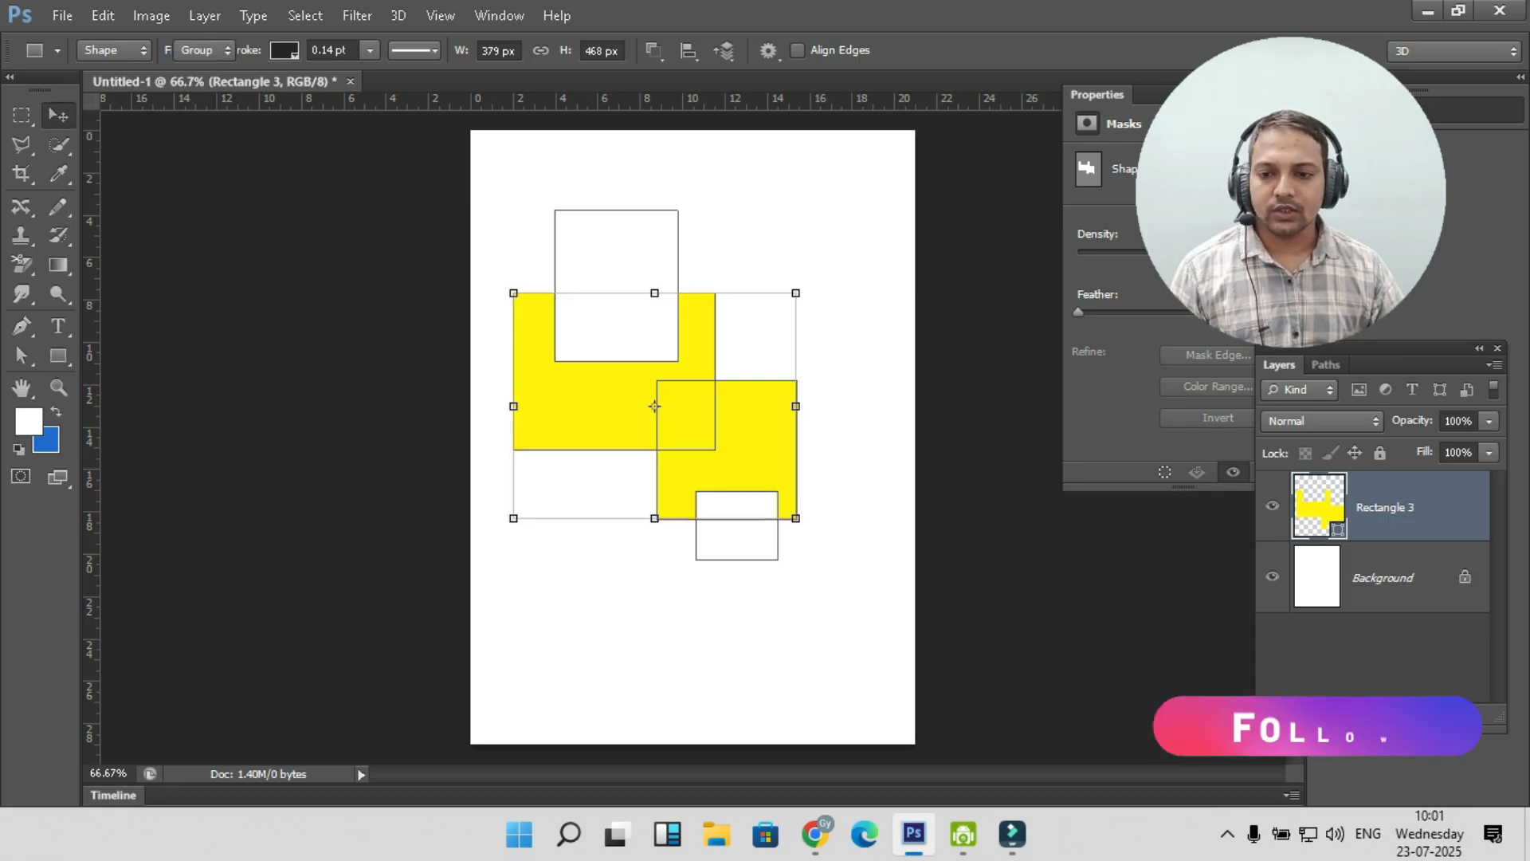
click(662, 674)
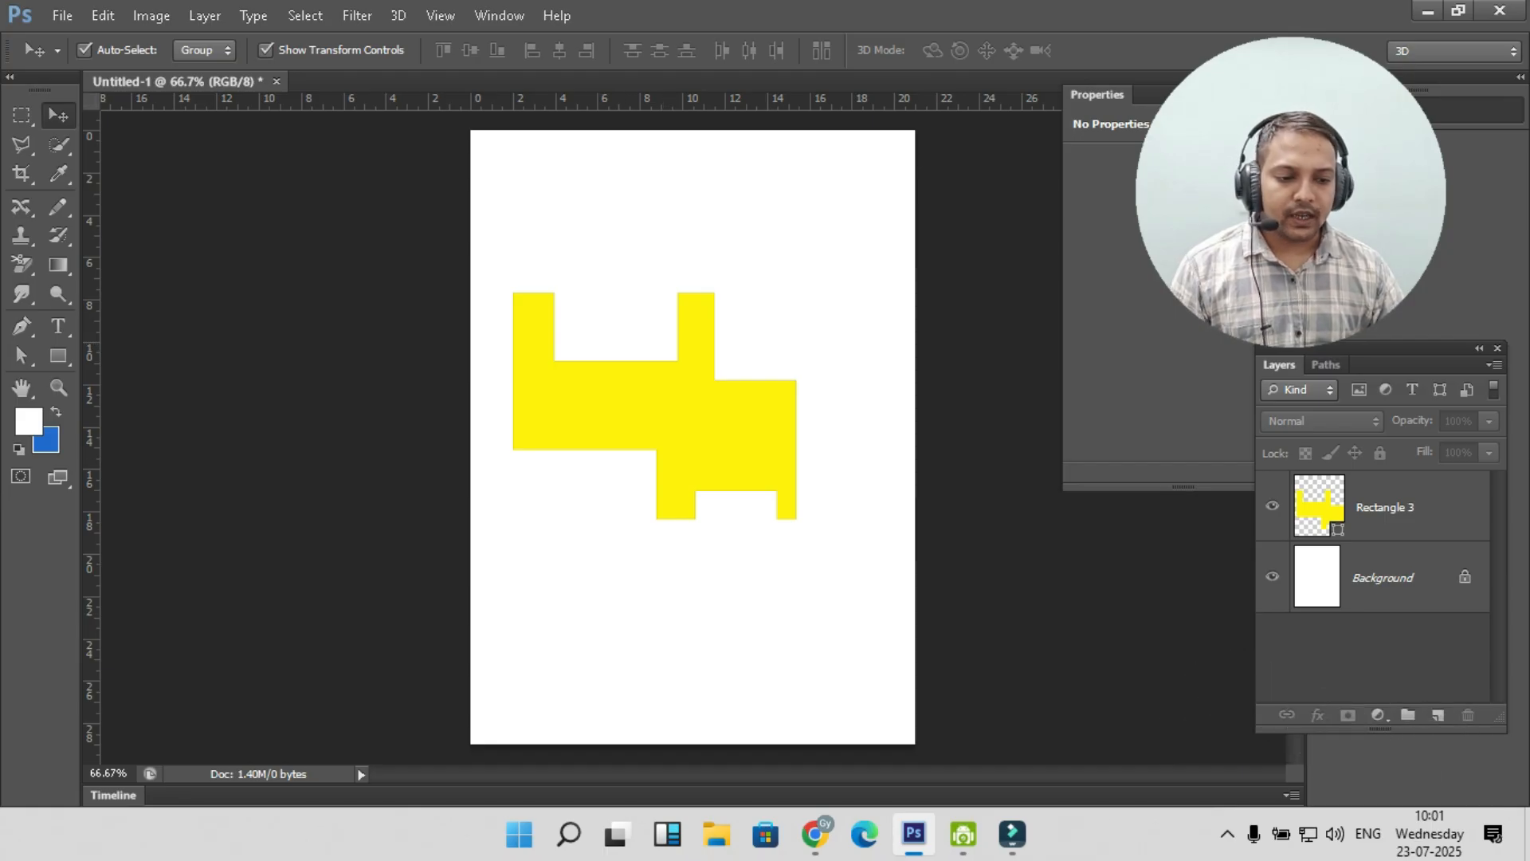
- Move the yellow shape slightly up and to the right, deselect it, and activate the Rectangle tool
mouse_move(598, 405)
mouse_down()
mouse_move(624, 507)
mouse_move(607, 396)
mouse_up()
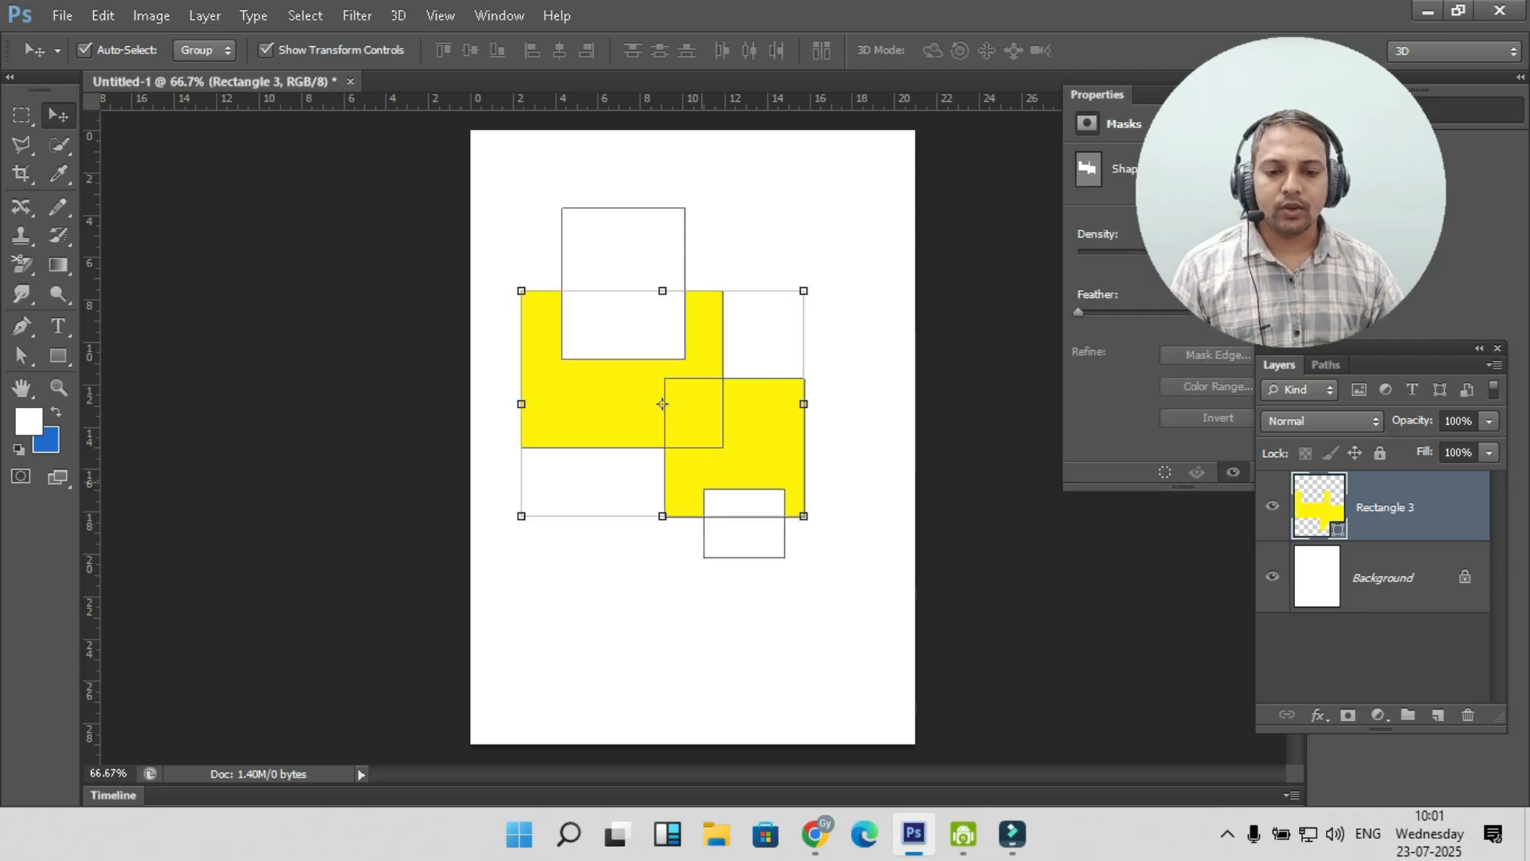
click(635, 546)
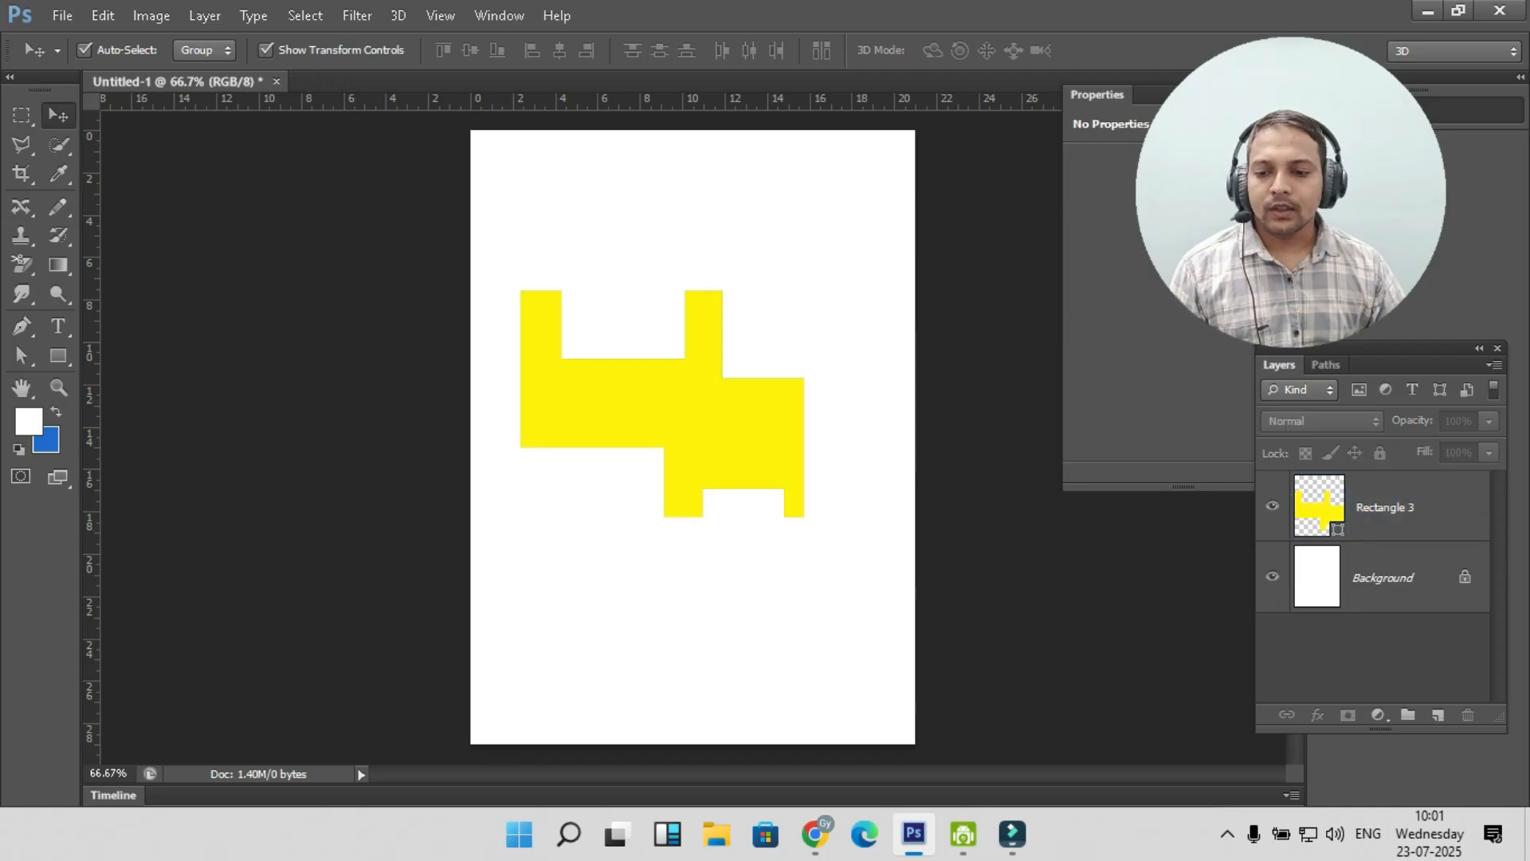
click(58, 355)
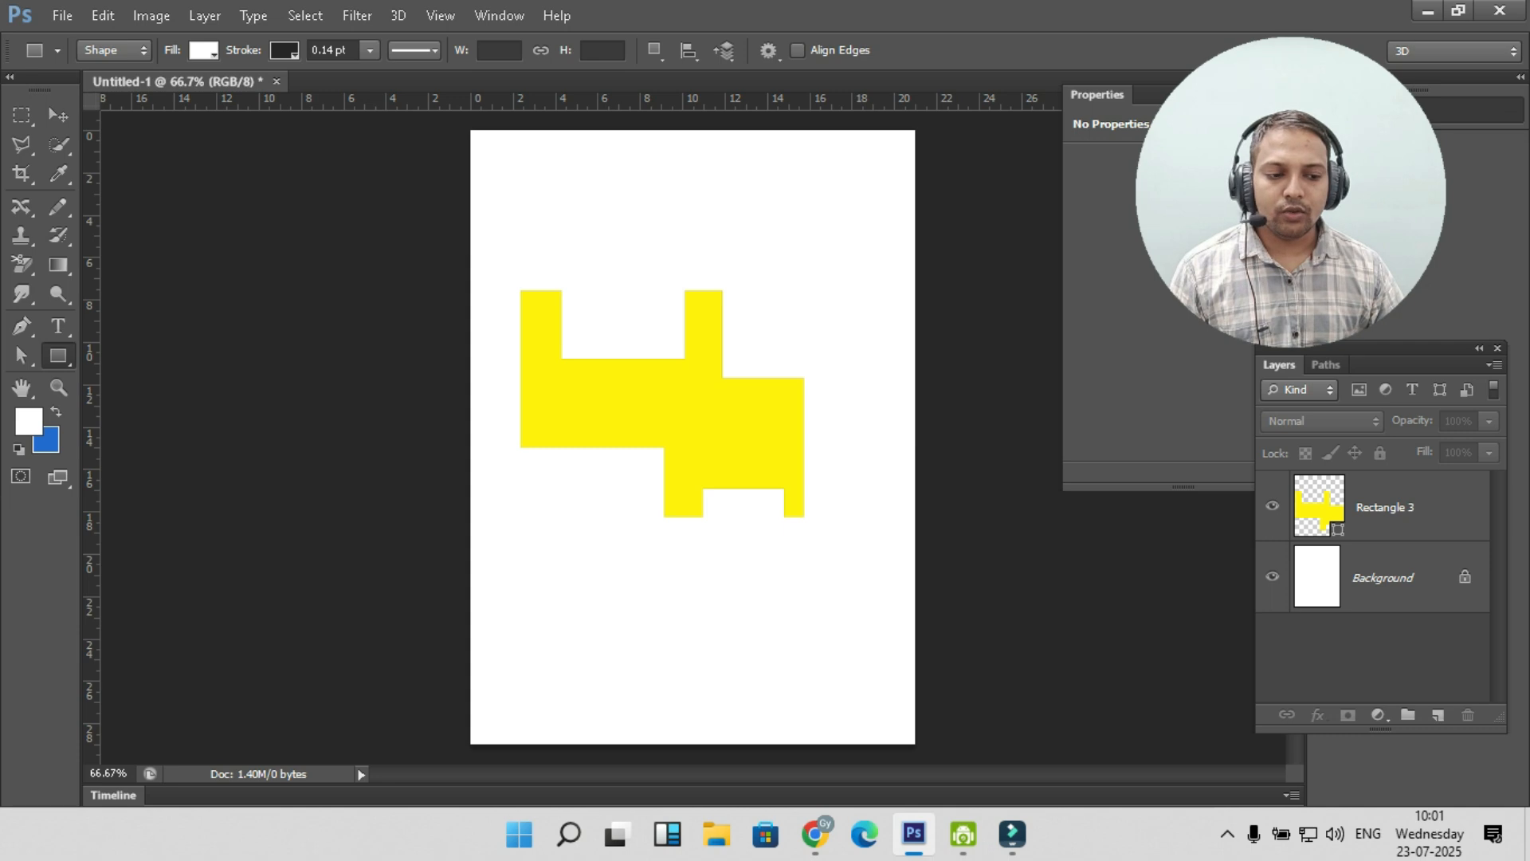
- Use Intersect Shape Areas on the Rectangle 3 layer to draw a rectangle across the large rectangle's bottom edge, and deselect the shape
click(1389, 506)
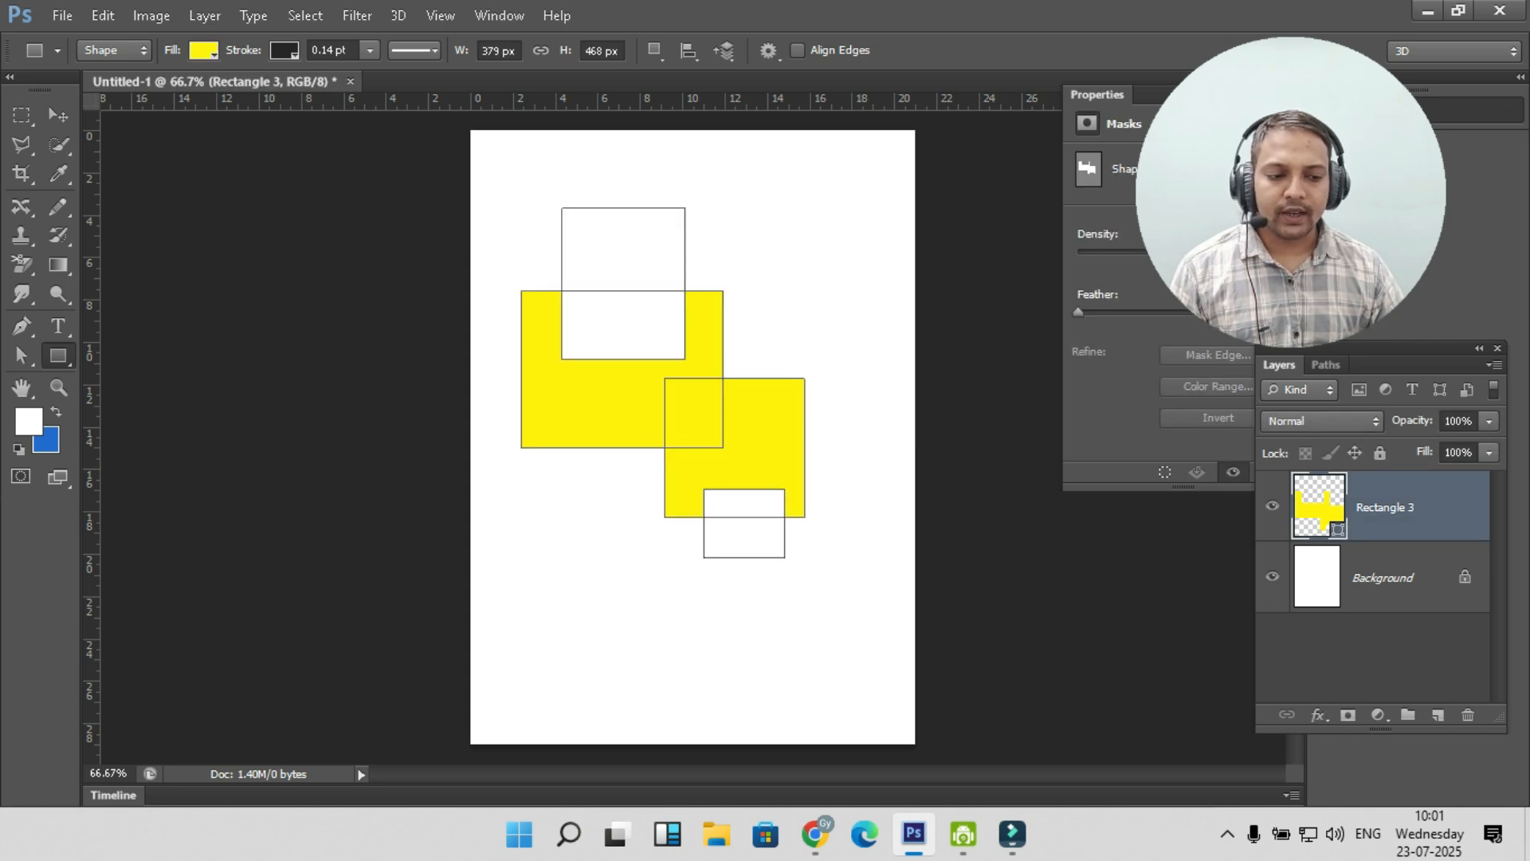
right_click(59, 356)
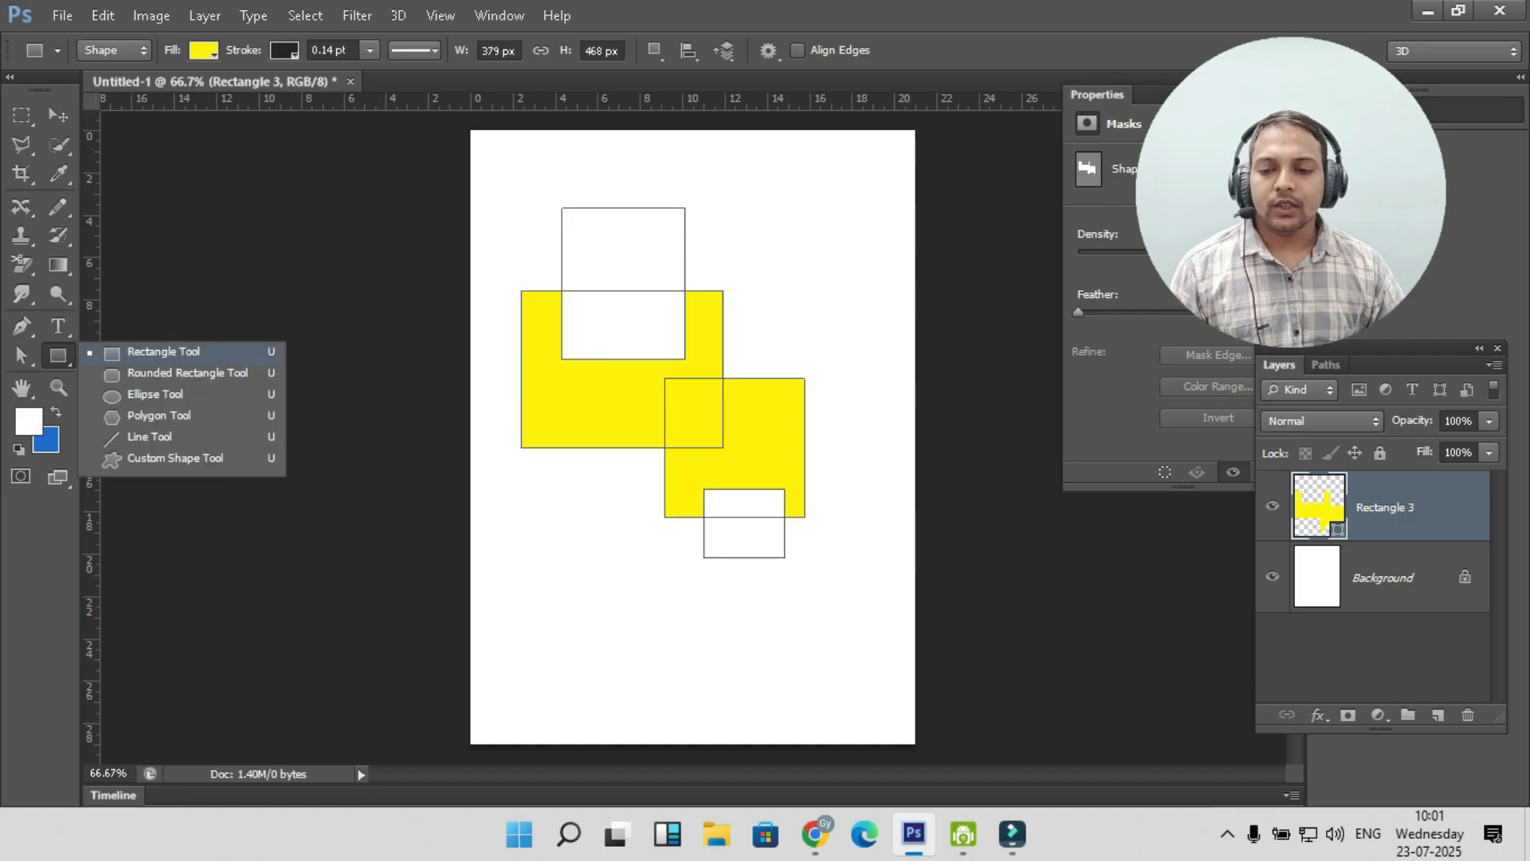
click(163, 352)
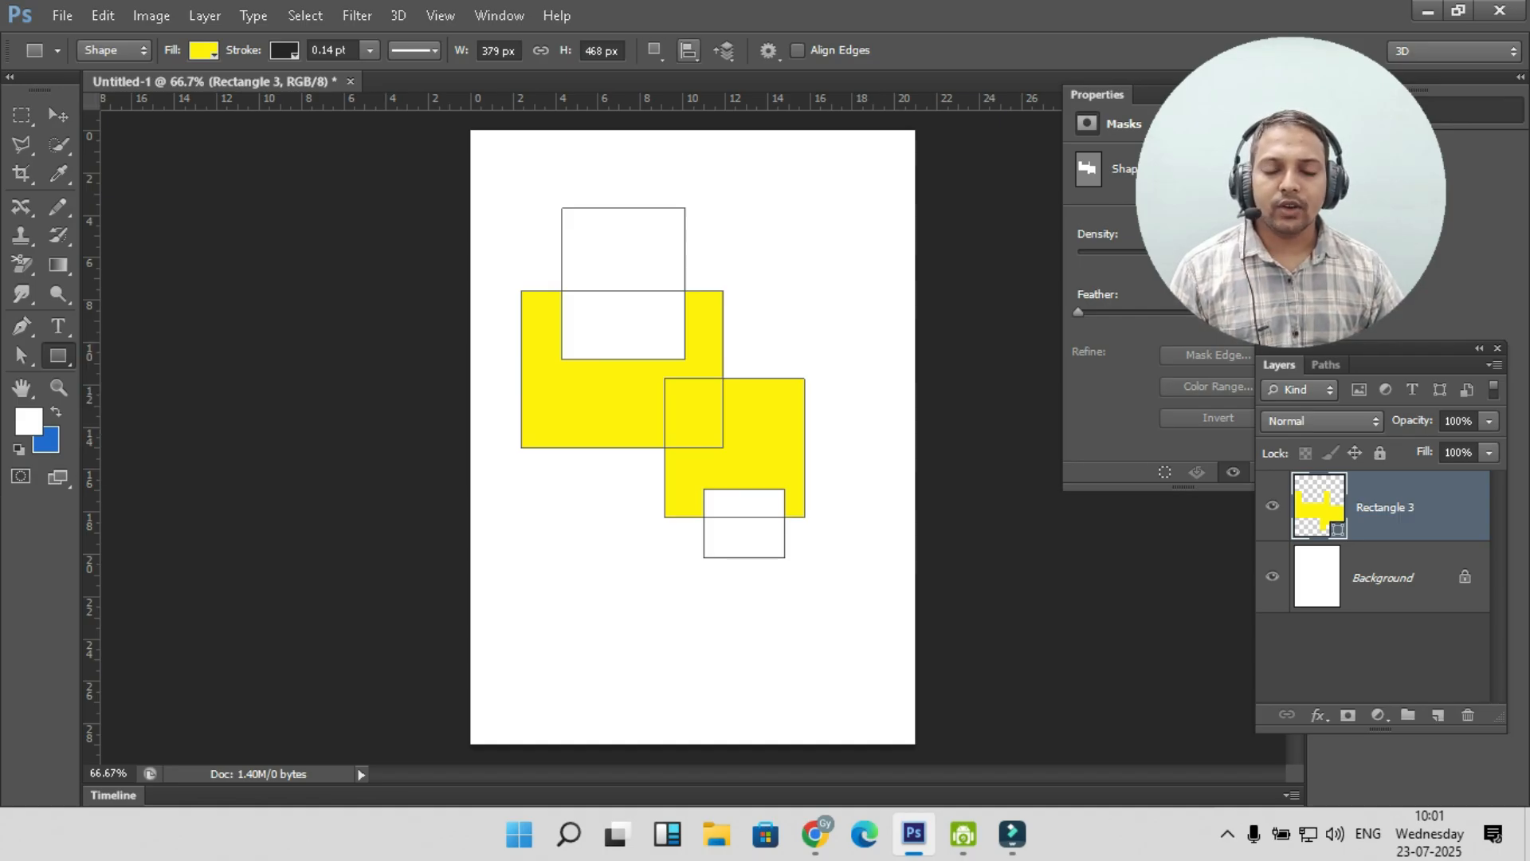
click(653, 50)
click(731, 142)
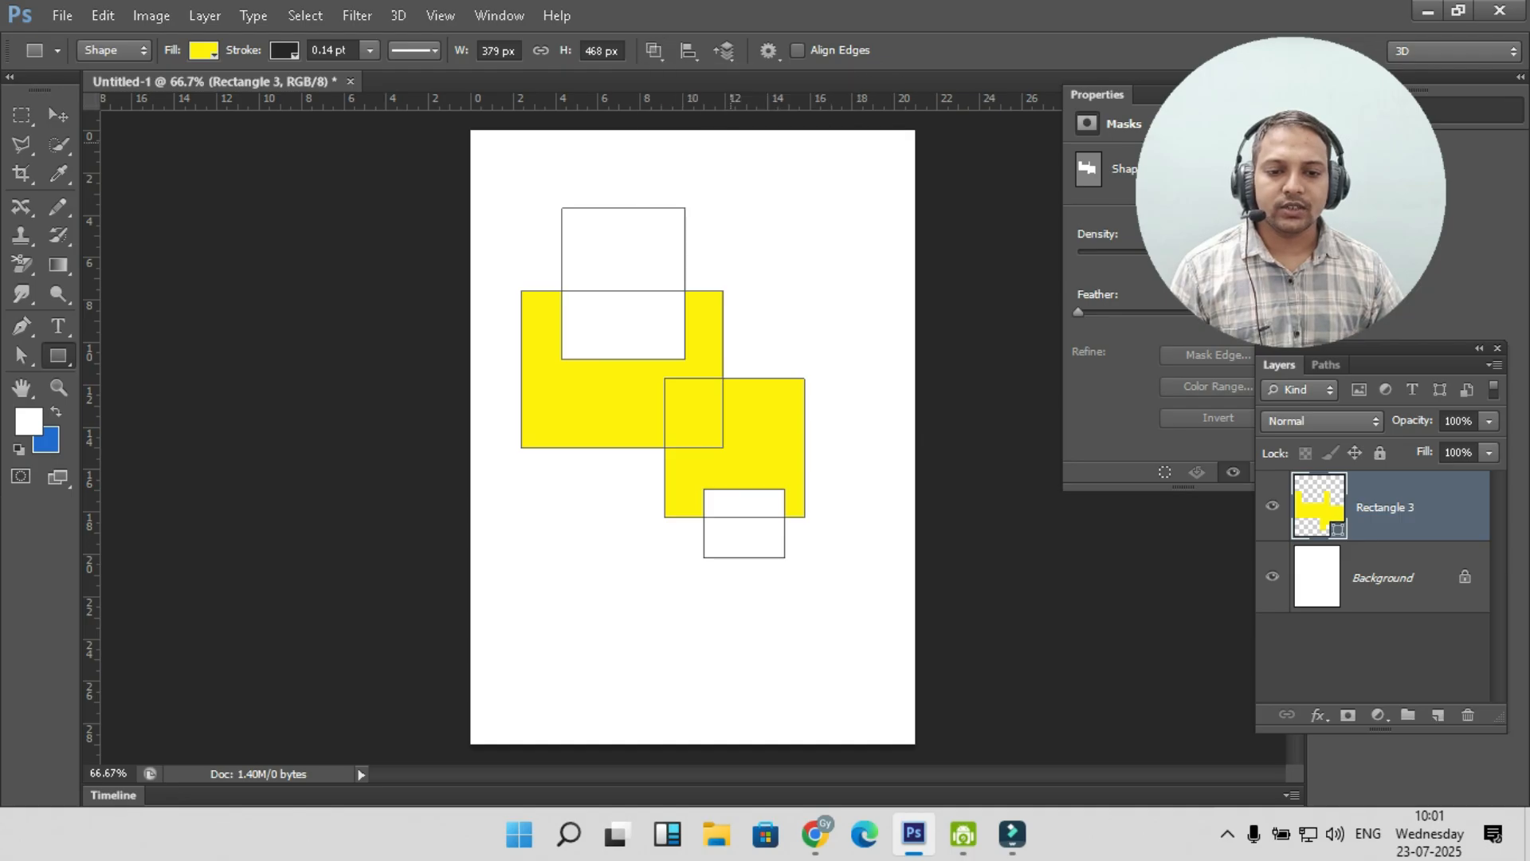
drag(552, 409, 645, 536)
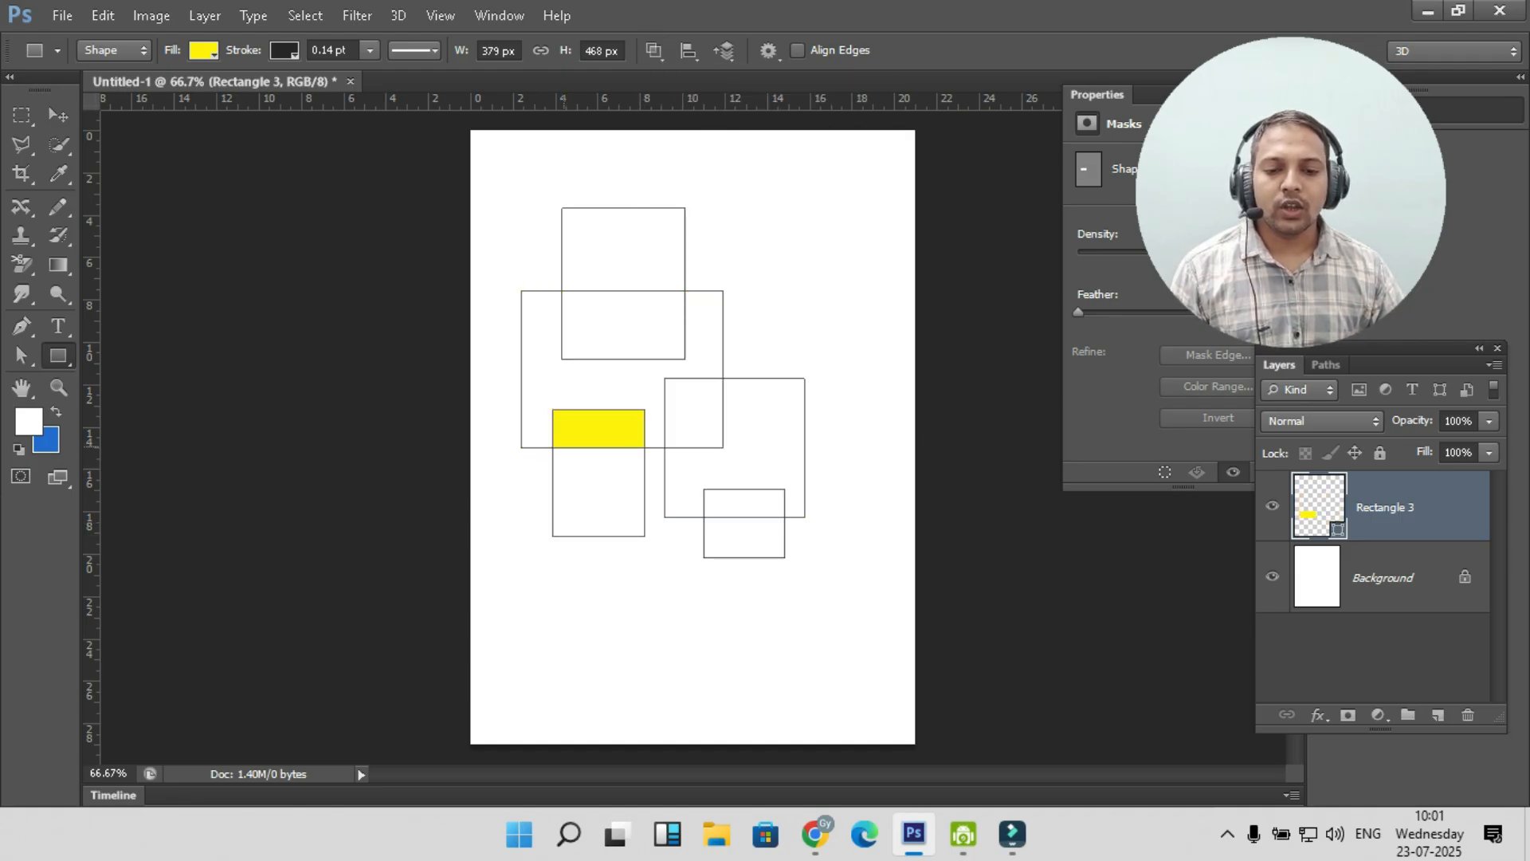
key(v)
click(855, 337)
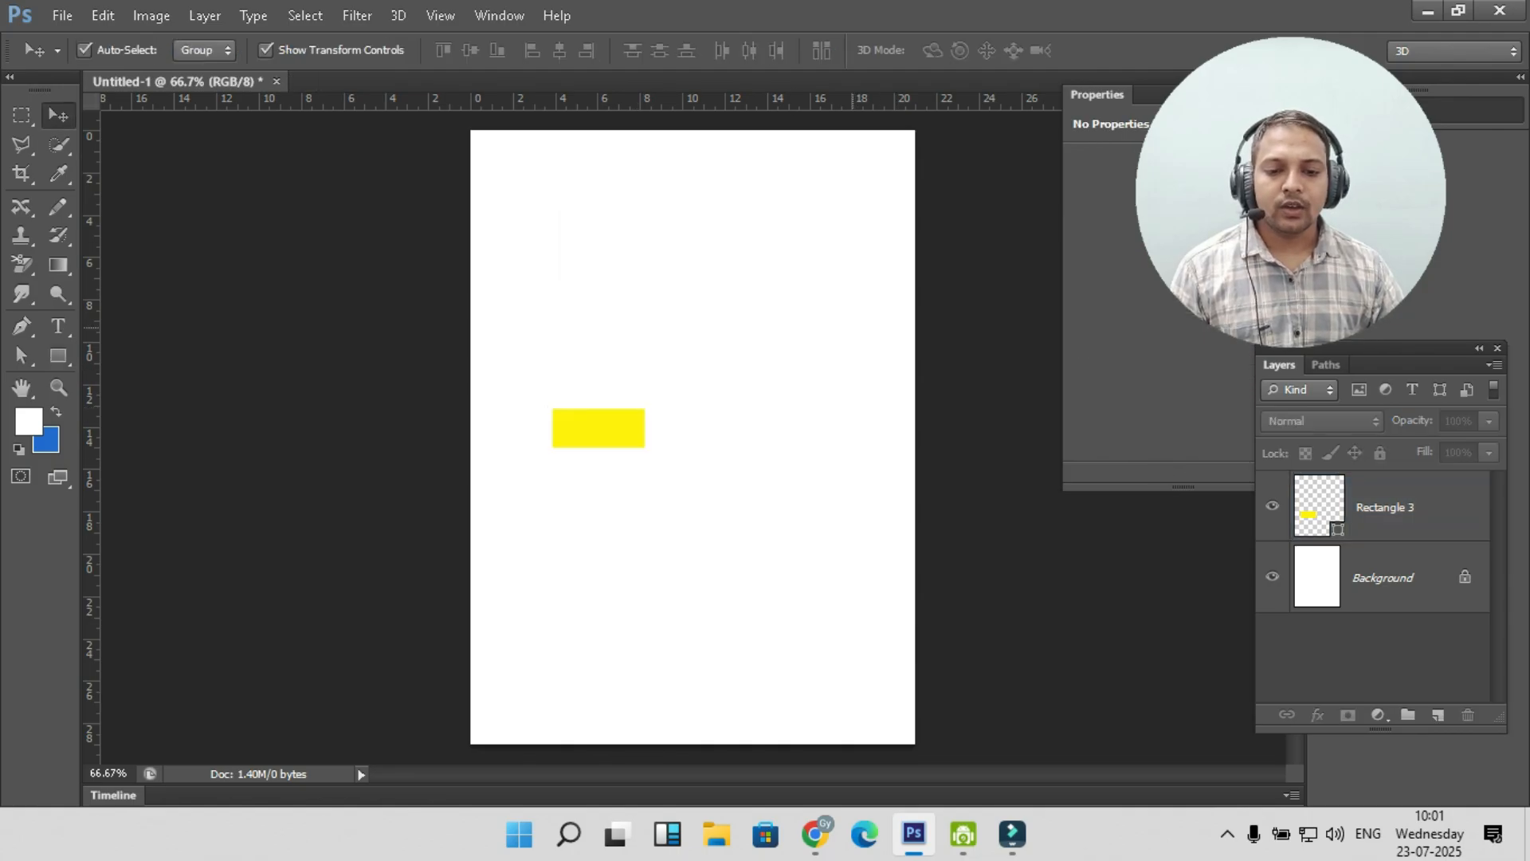
- Select and deselect the intersected yellow shape to examine its remaining area and the outlines of its component rectangles
click(579, 437)
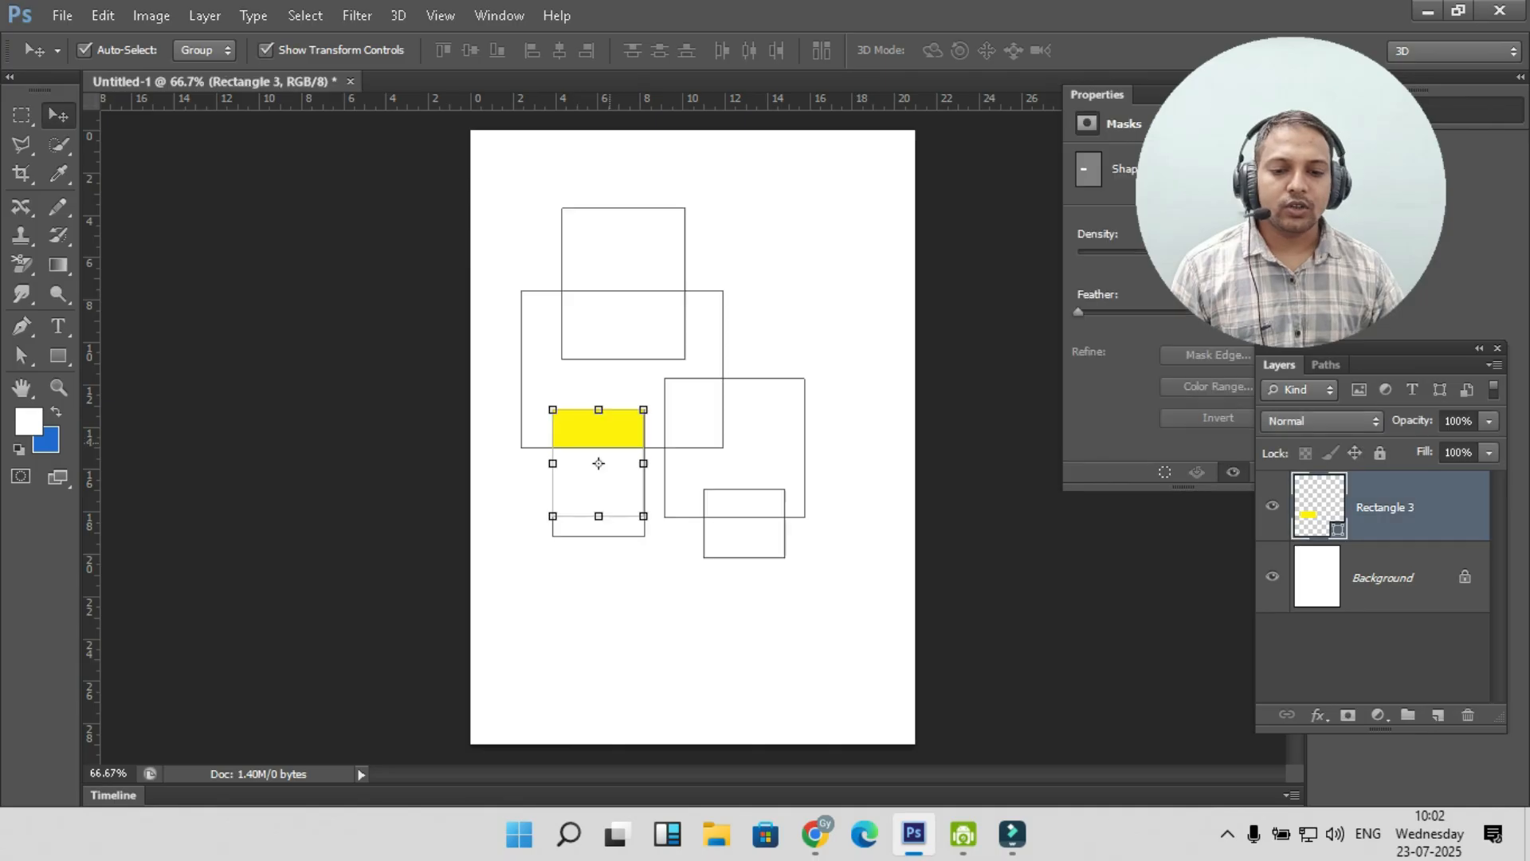
click(826, 586)
click(607, 430)
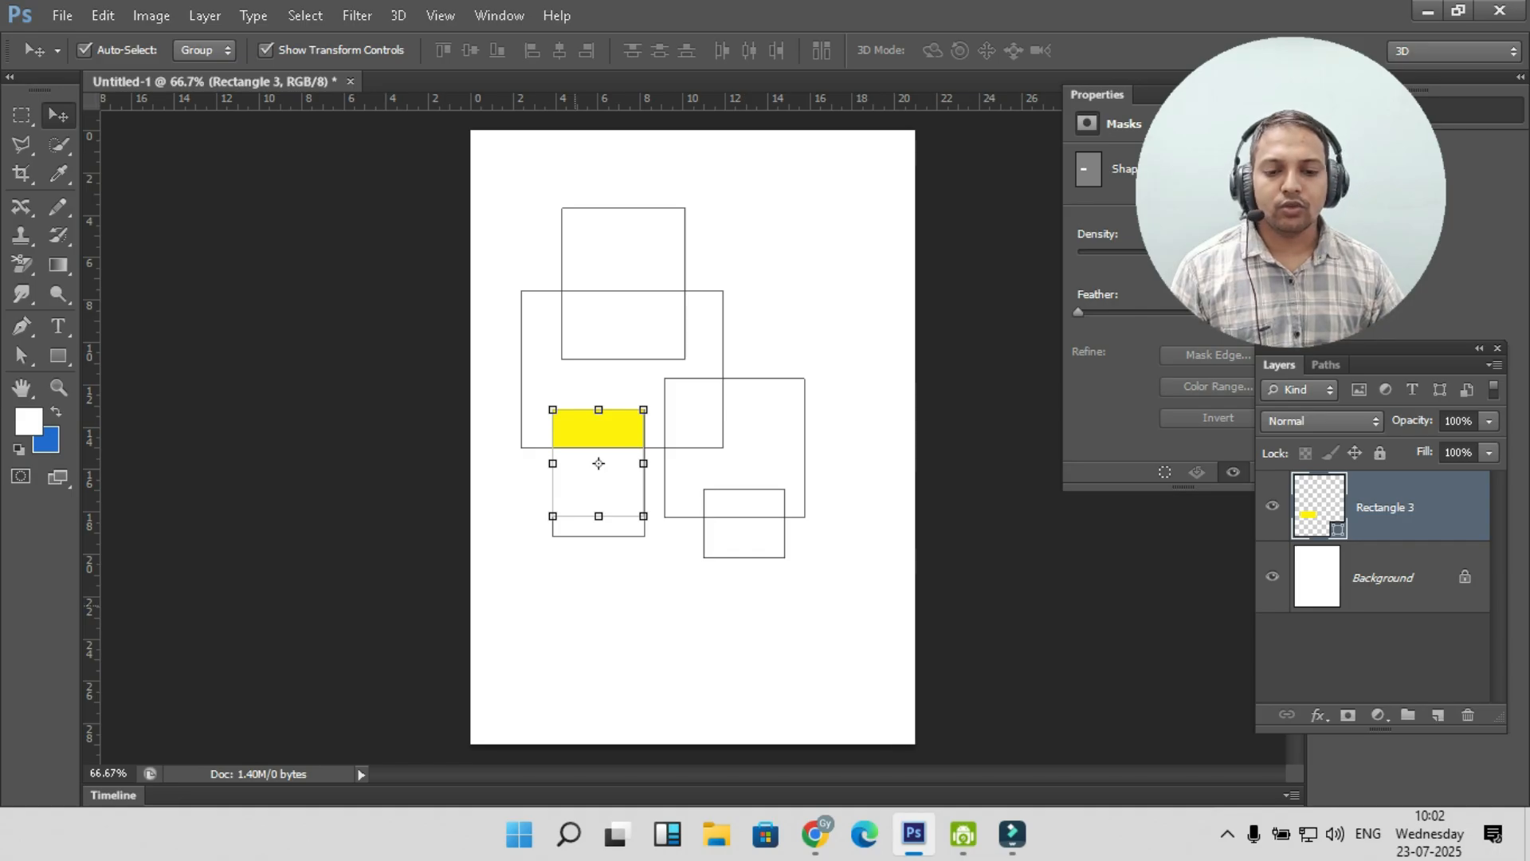
click(576, 606)
click(591, 438)
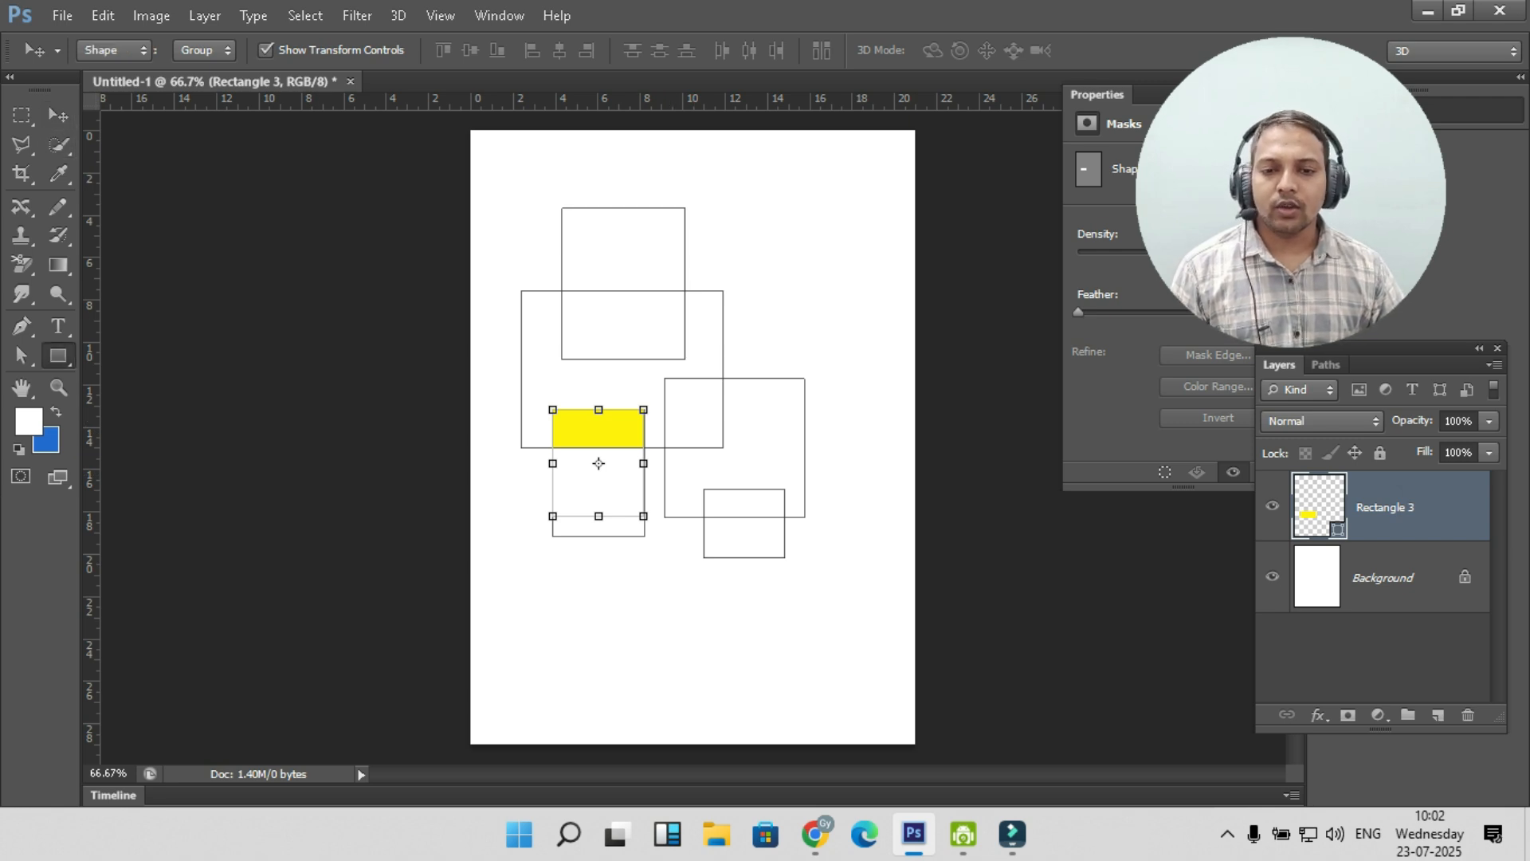
- Activate the Rectangle tool again and open its path operation options
key(u)
right_click(57, 355)
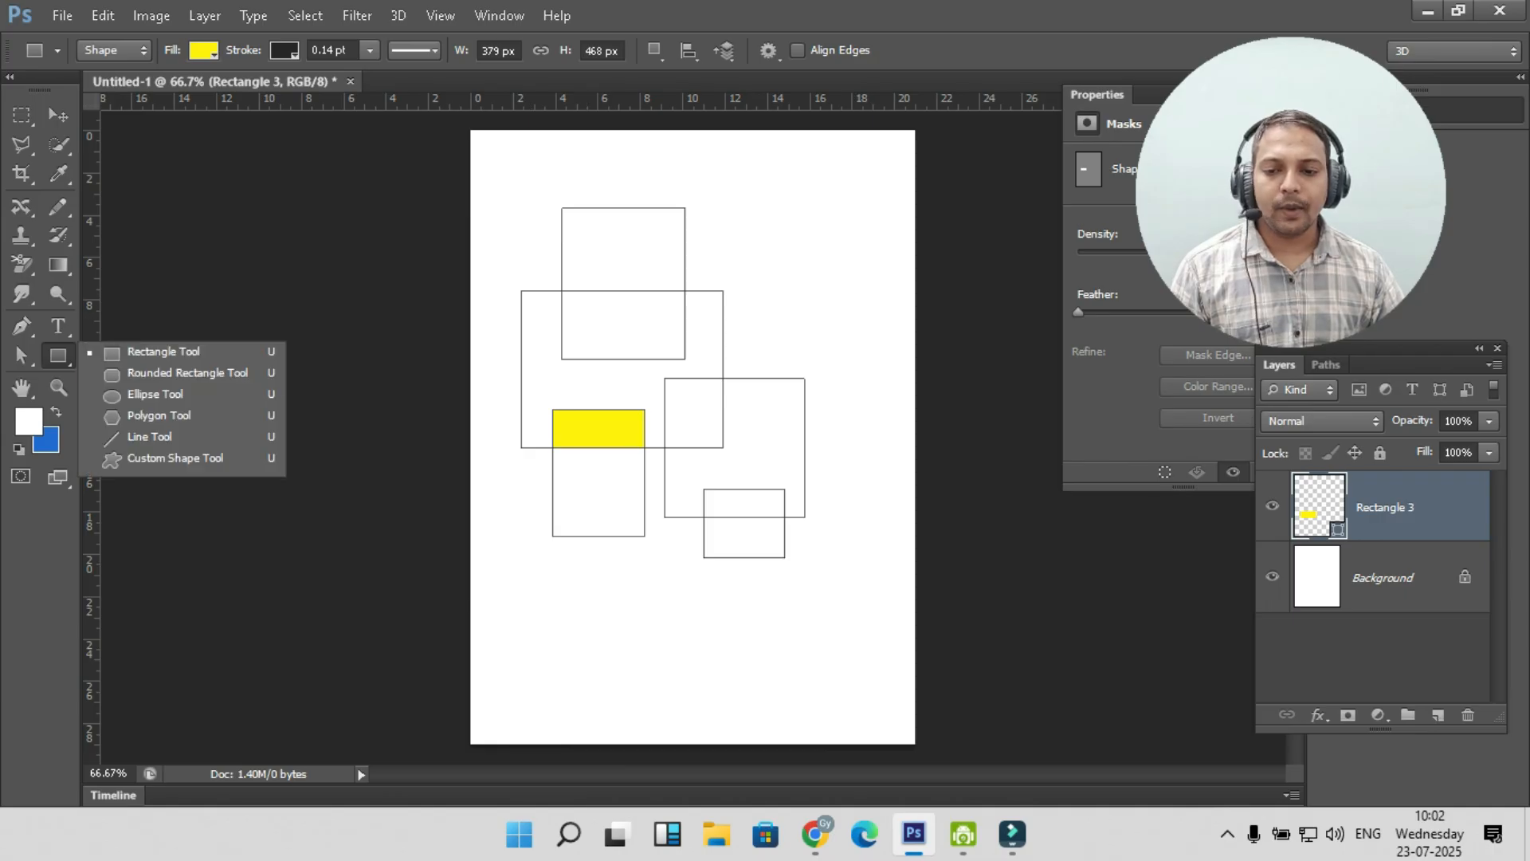
click(163, 352)
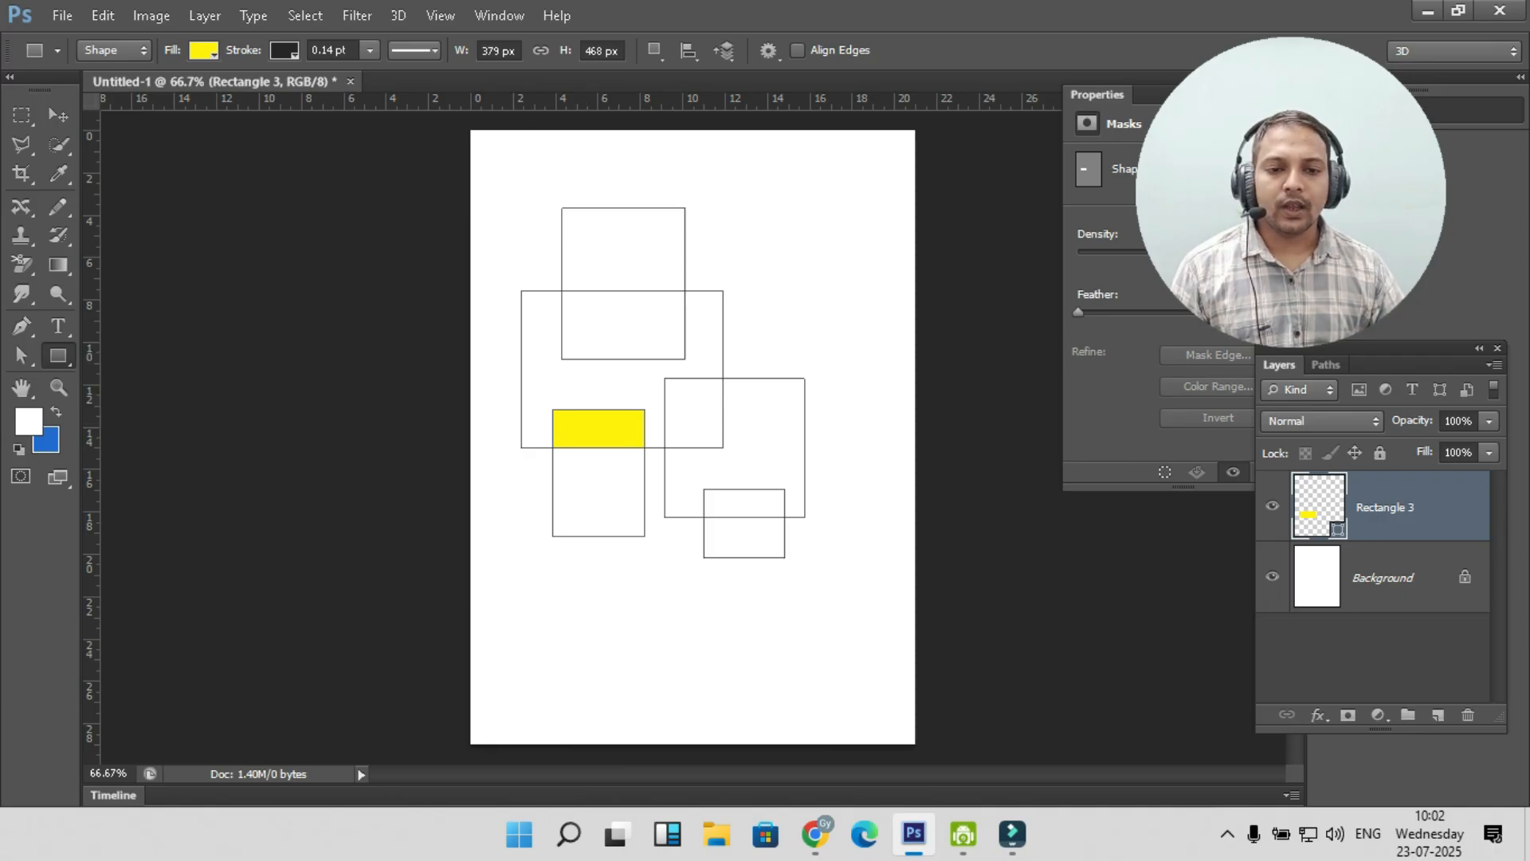
click(654, 50)
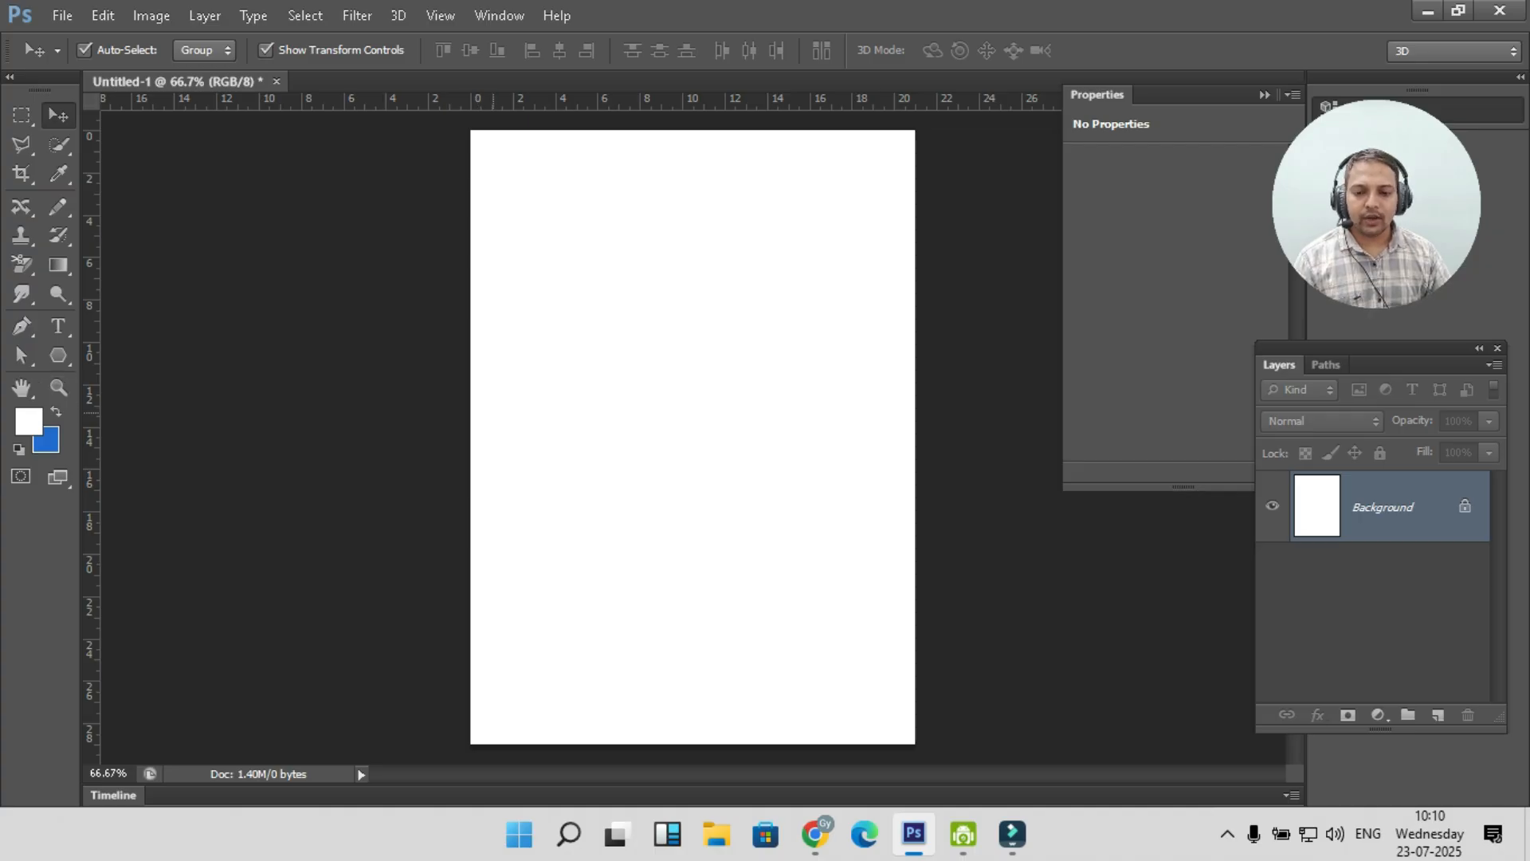
- Draw a yellow rectangle about 235 × 124 px in the upper half of the page with the Rectangle tool
click(58, 355)
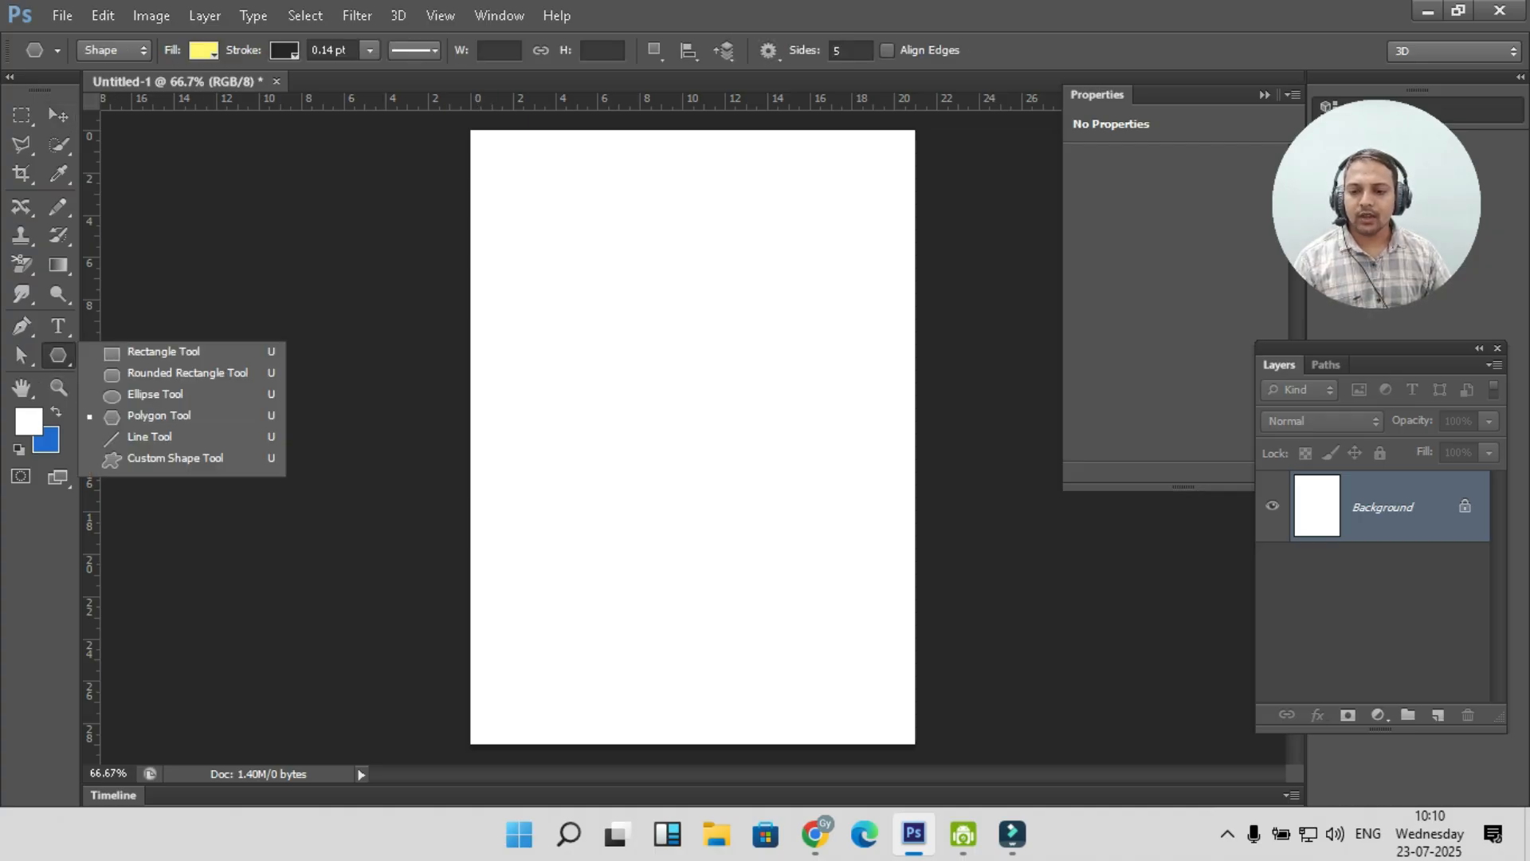
click(163, 352)
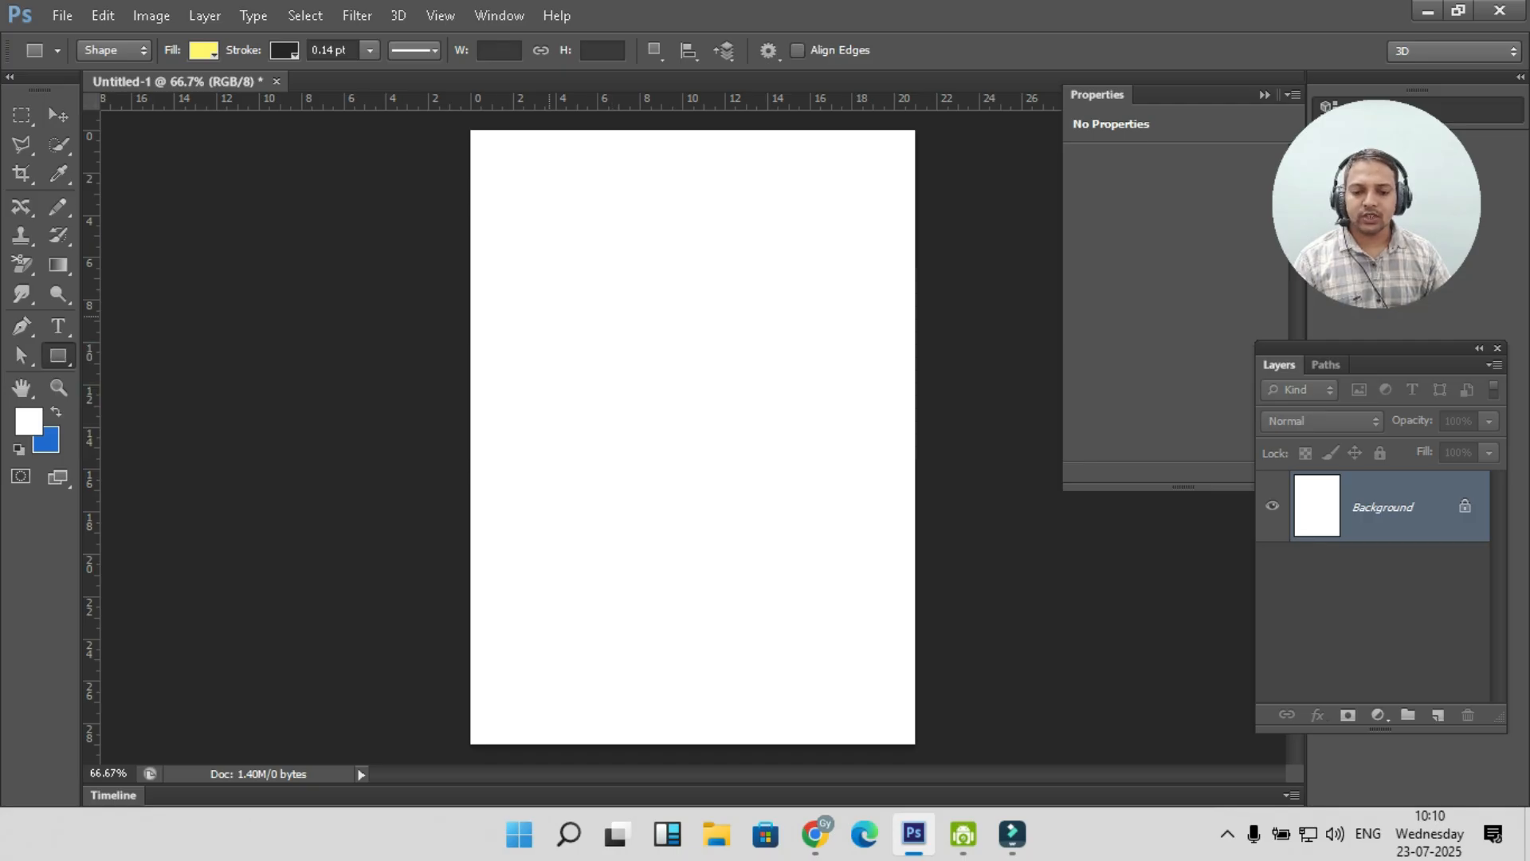
drag(529, 301, 706, 393)
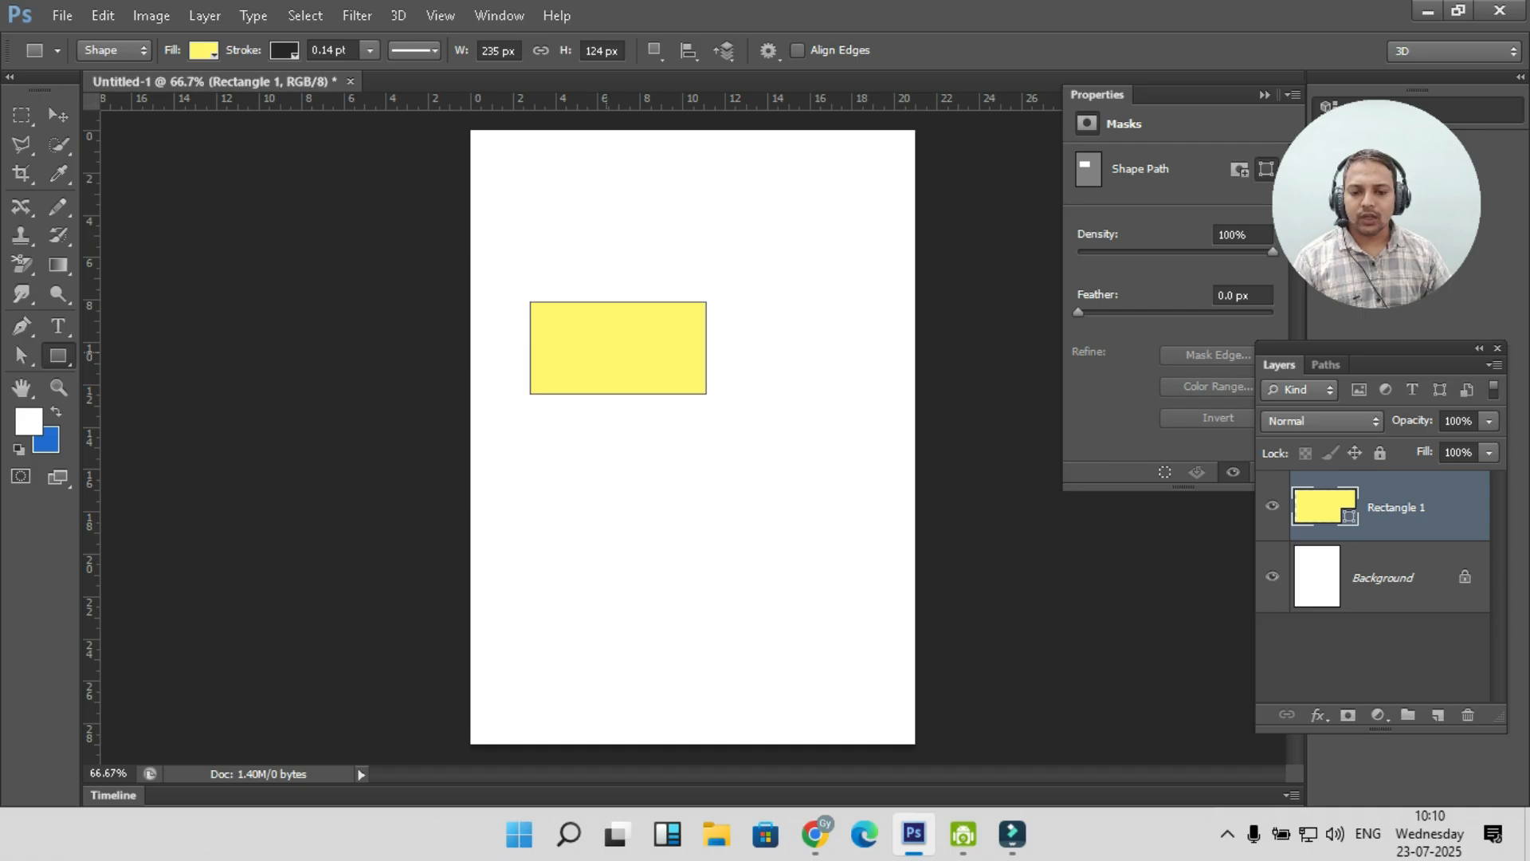
- Use Exclude Overlapping Shapes with the Polygon tool to draw a five-sided polygon overlapping the rectangle's top edge on the same layer
right_click(59, 356)
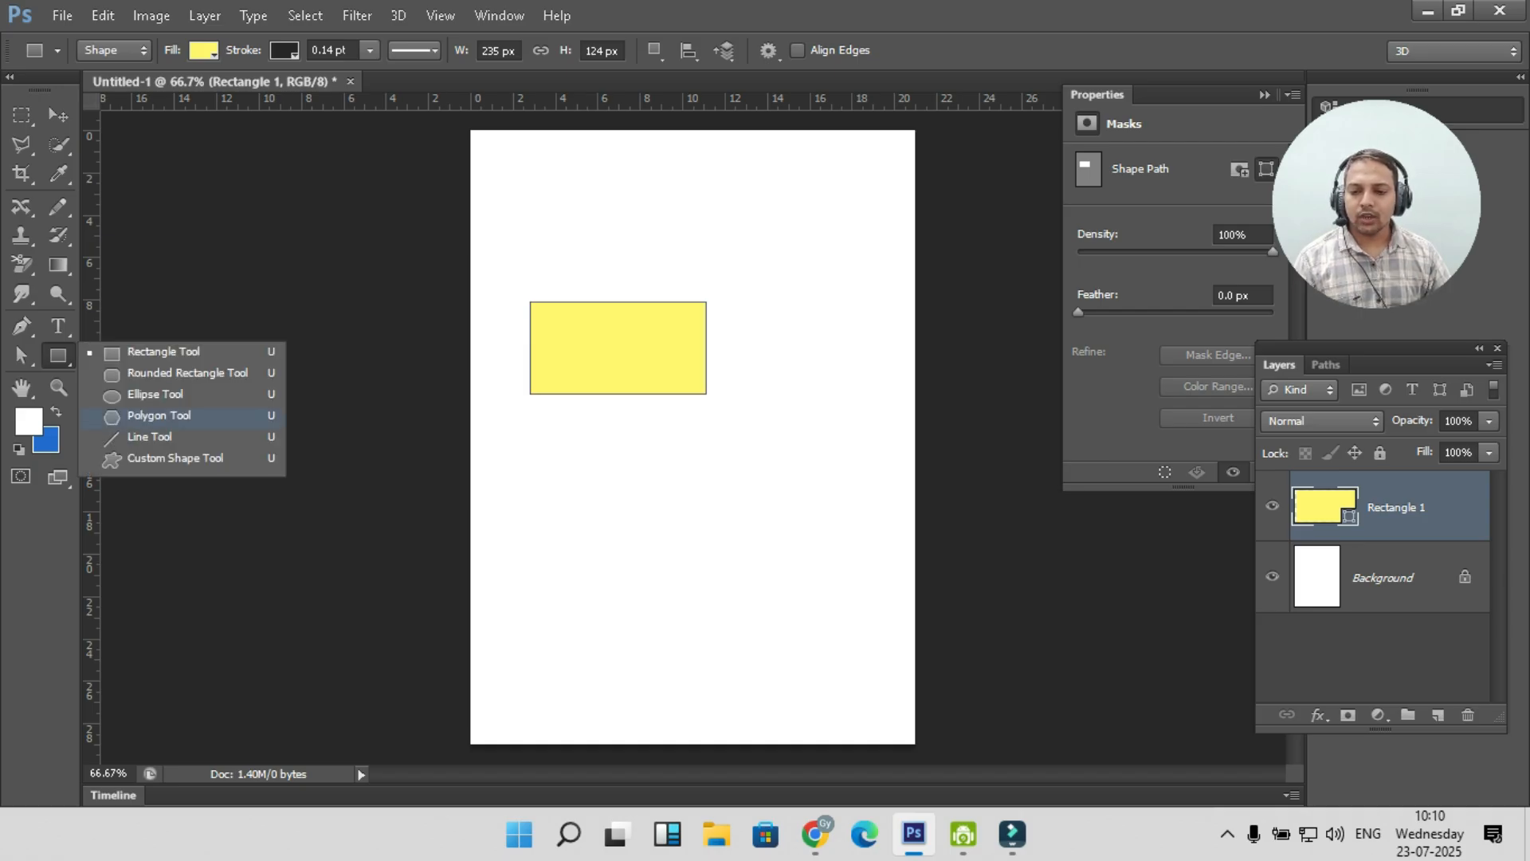
click(159, 415)
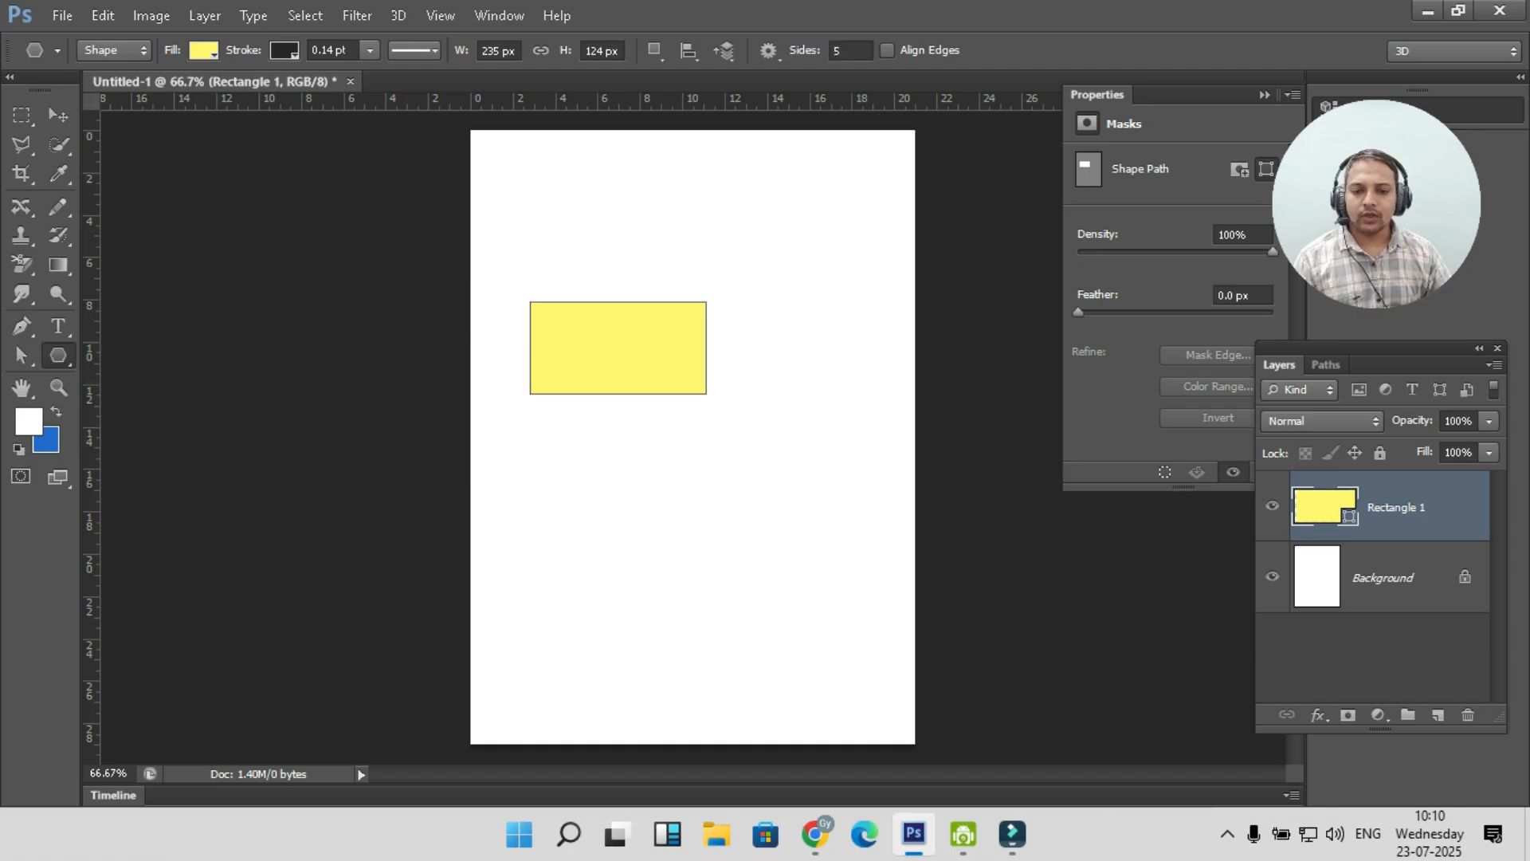
click(655, 50)
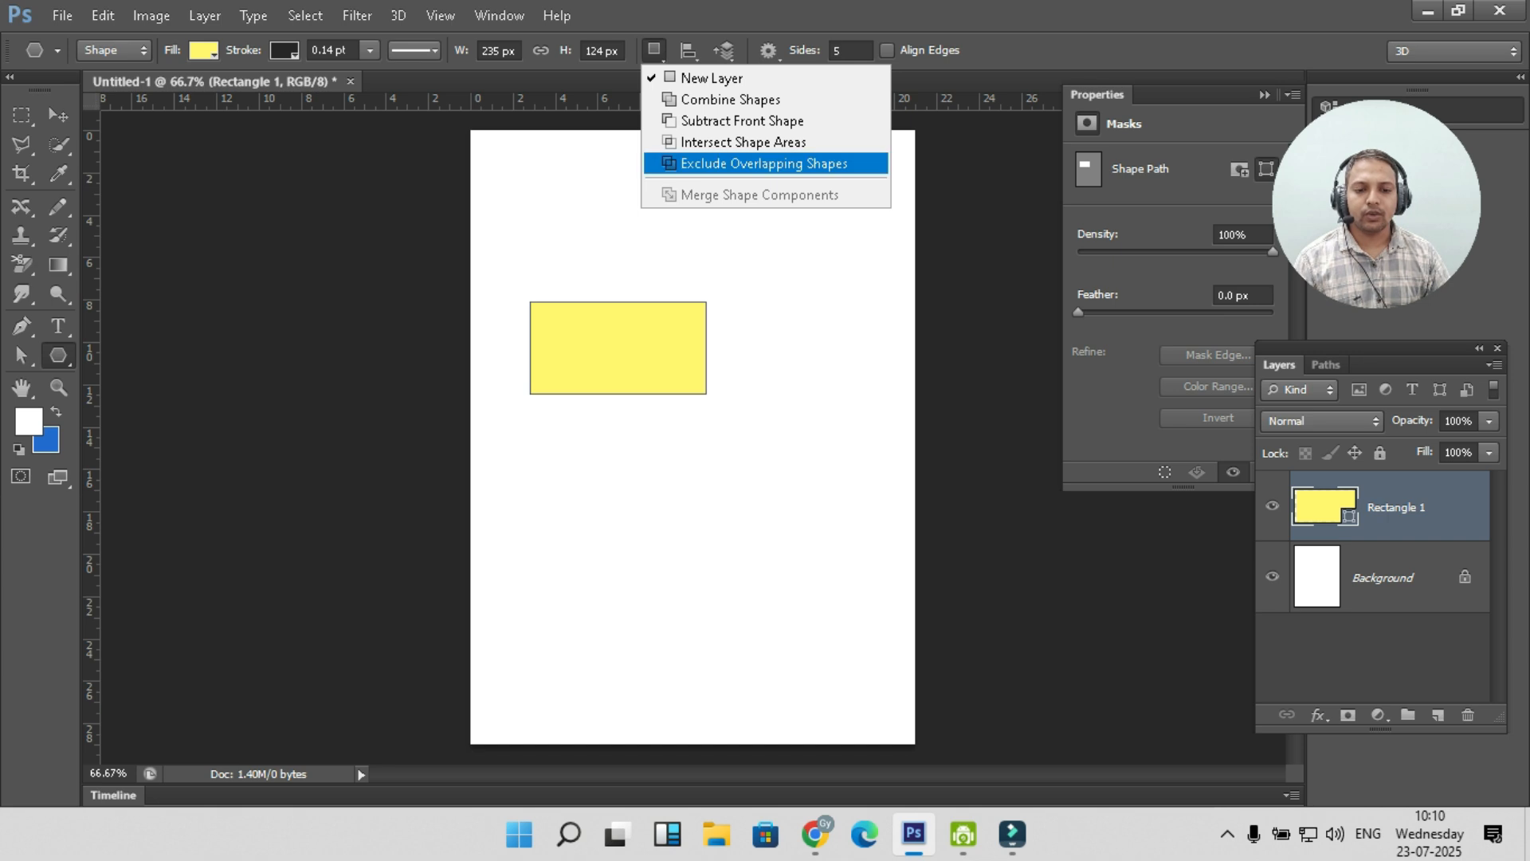
click(764, 163)
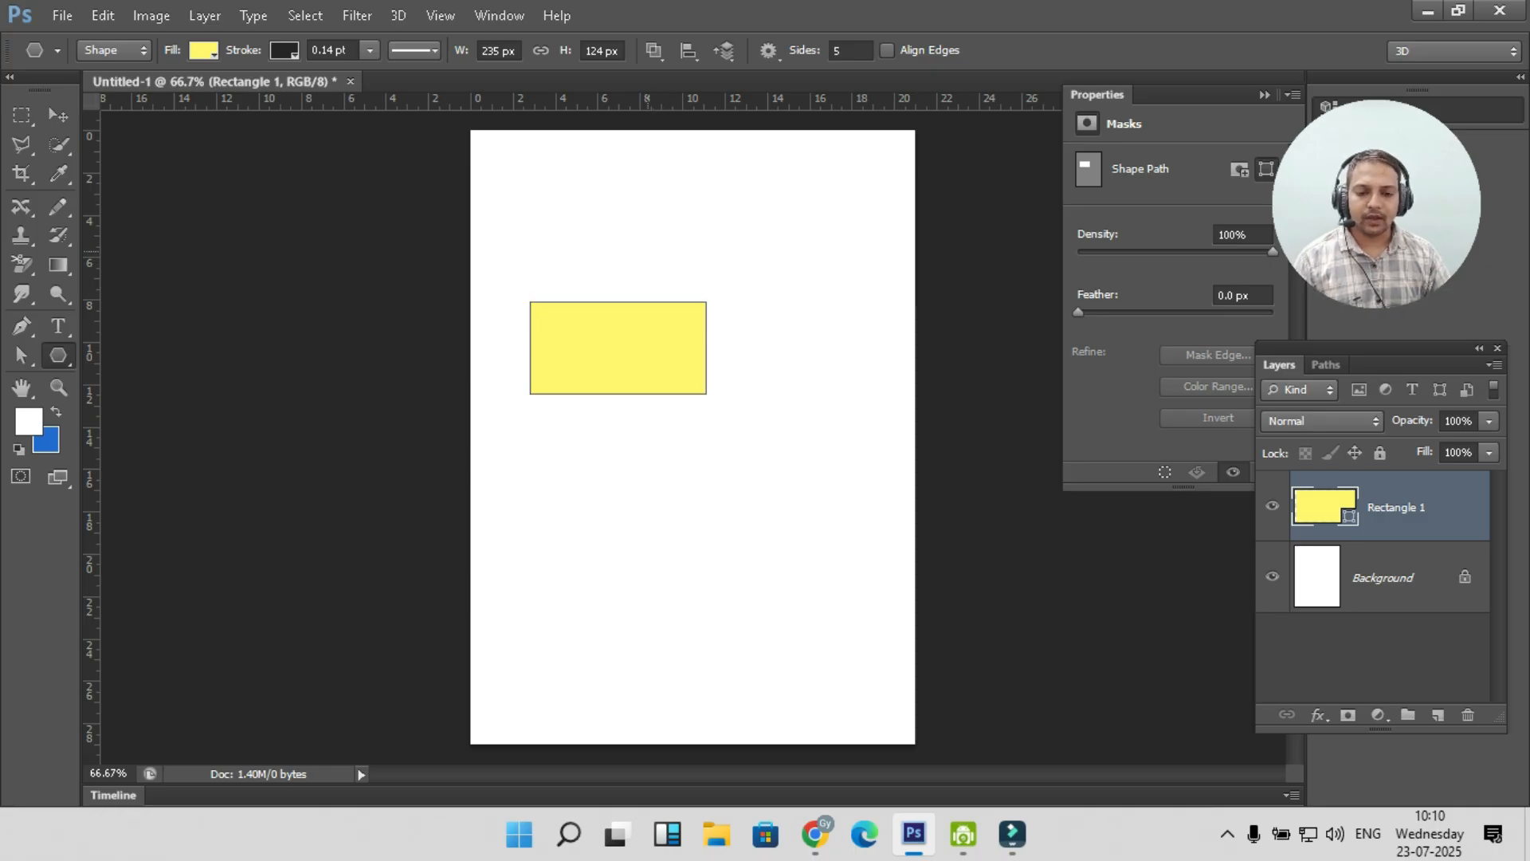
drag(648, 251, 702, 188)
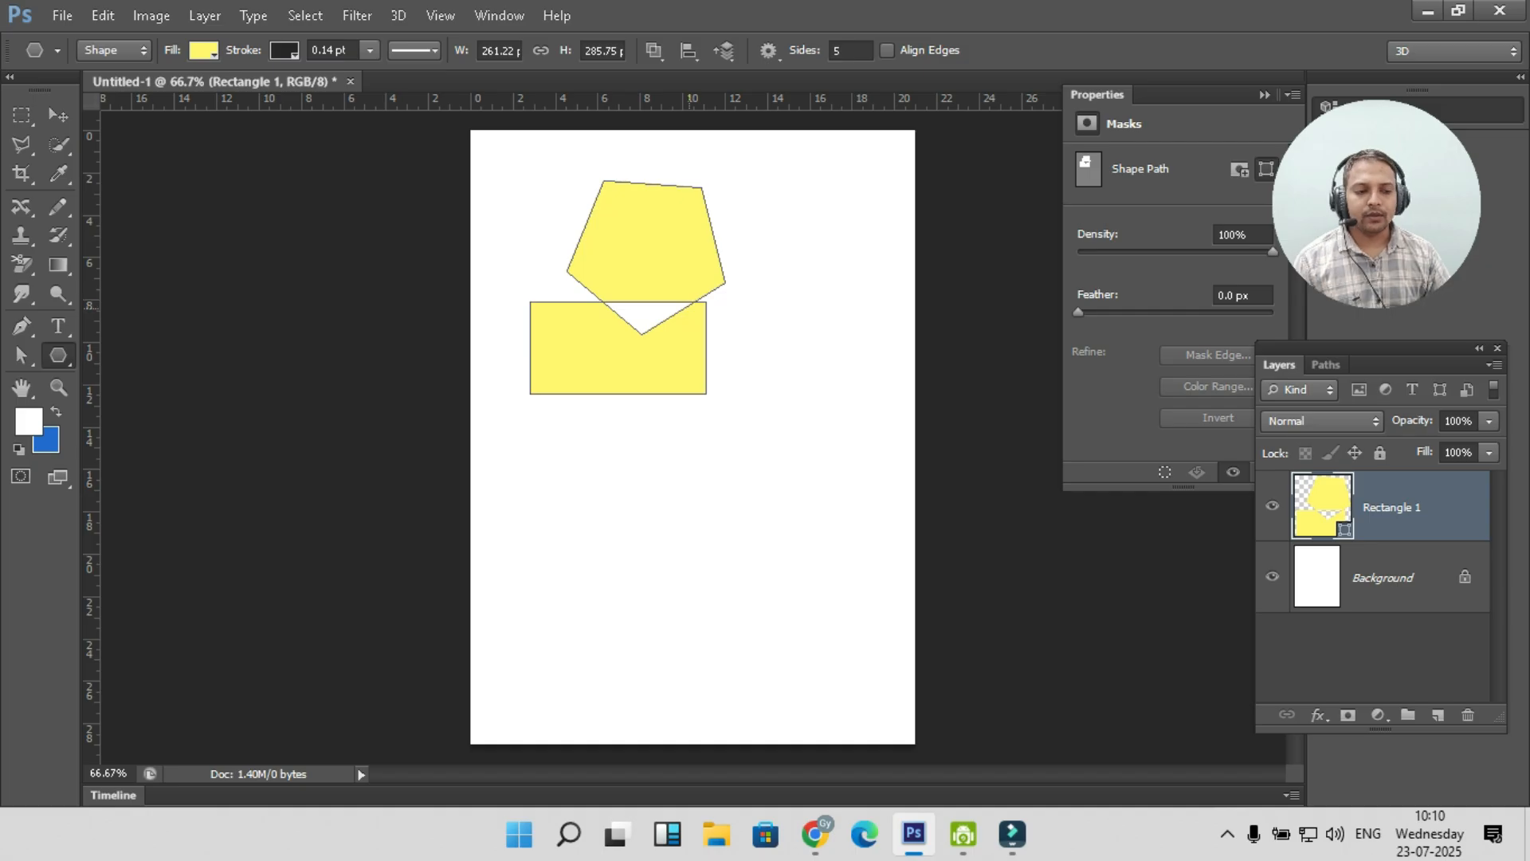
- Move the combined rectangle and polygon shape down and slightly to the right, and delete it
key(v)
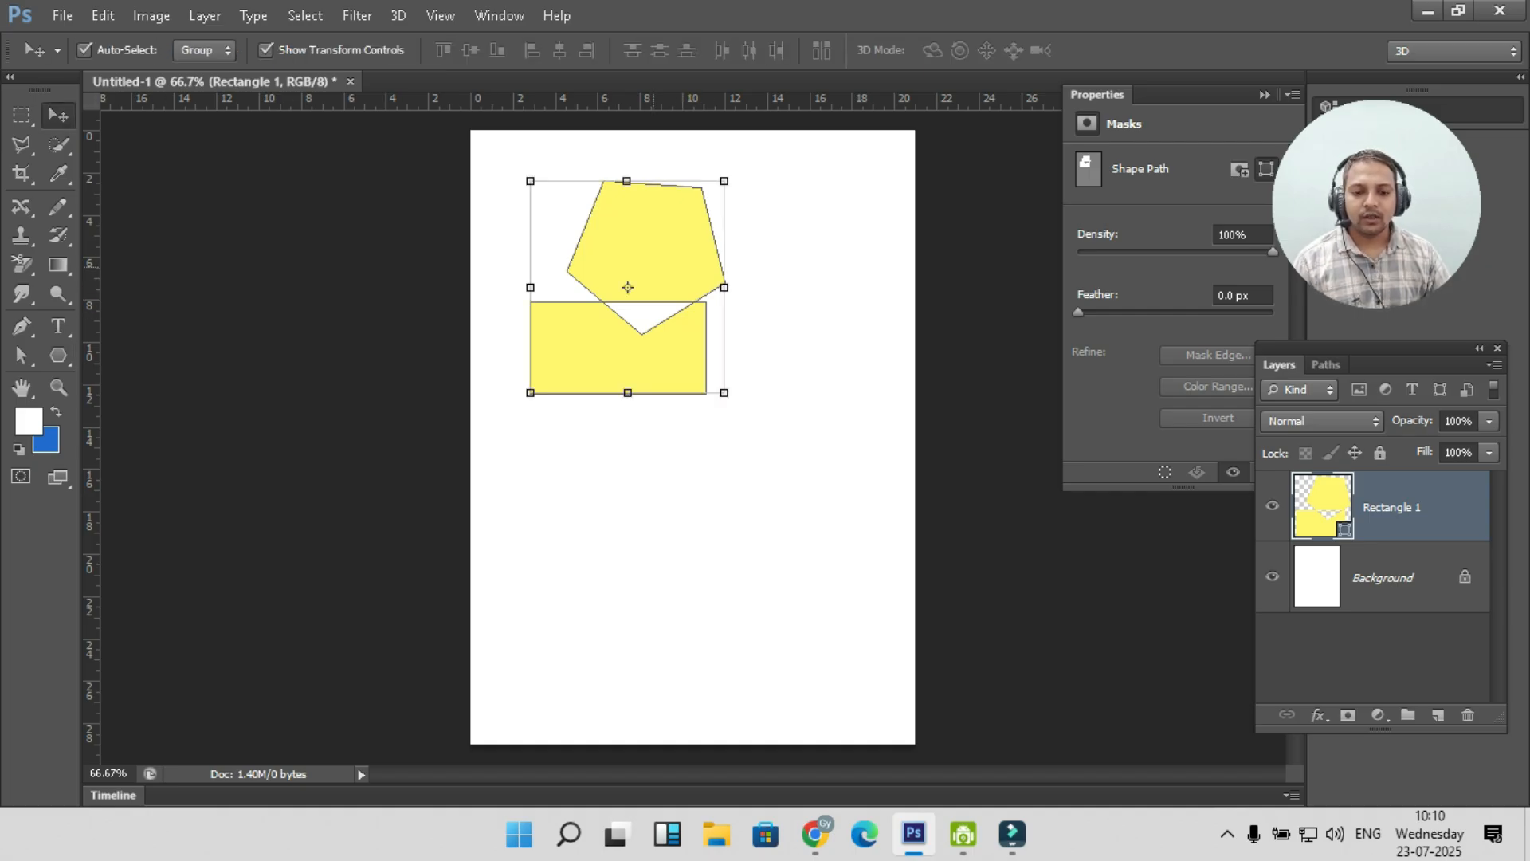
drag(628, 287, 676, 412)
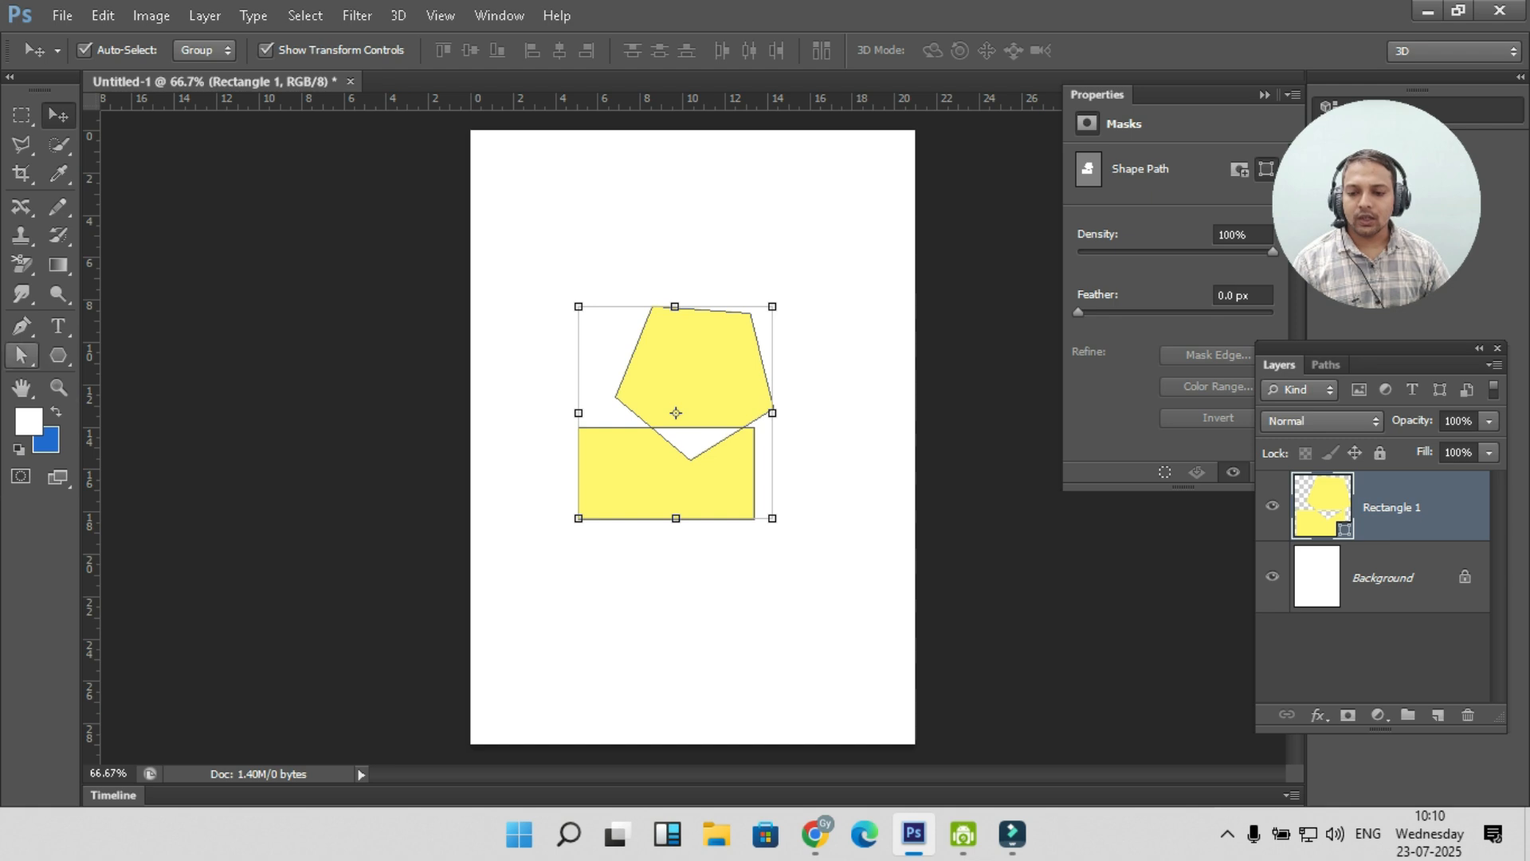
key(u)
right_click(57, 355)
key(v)
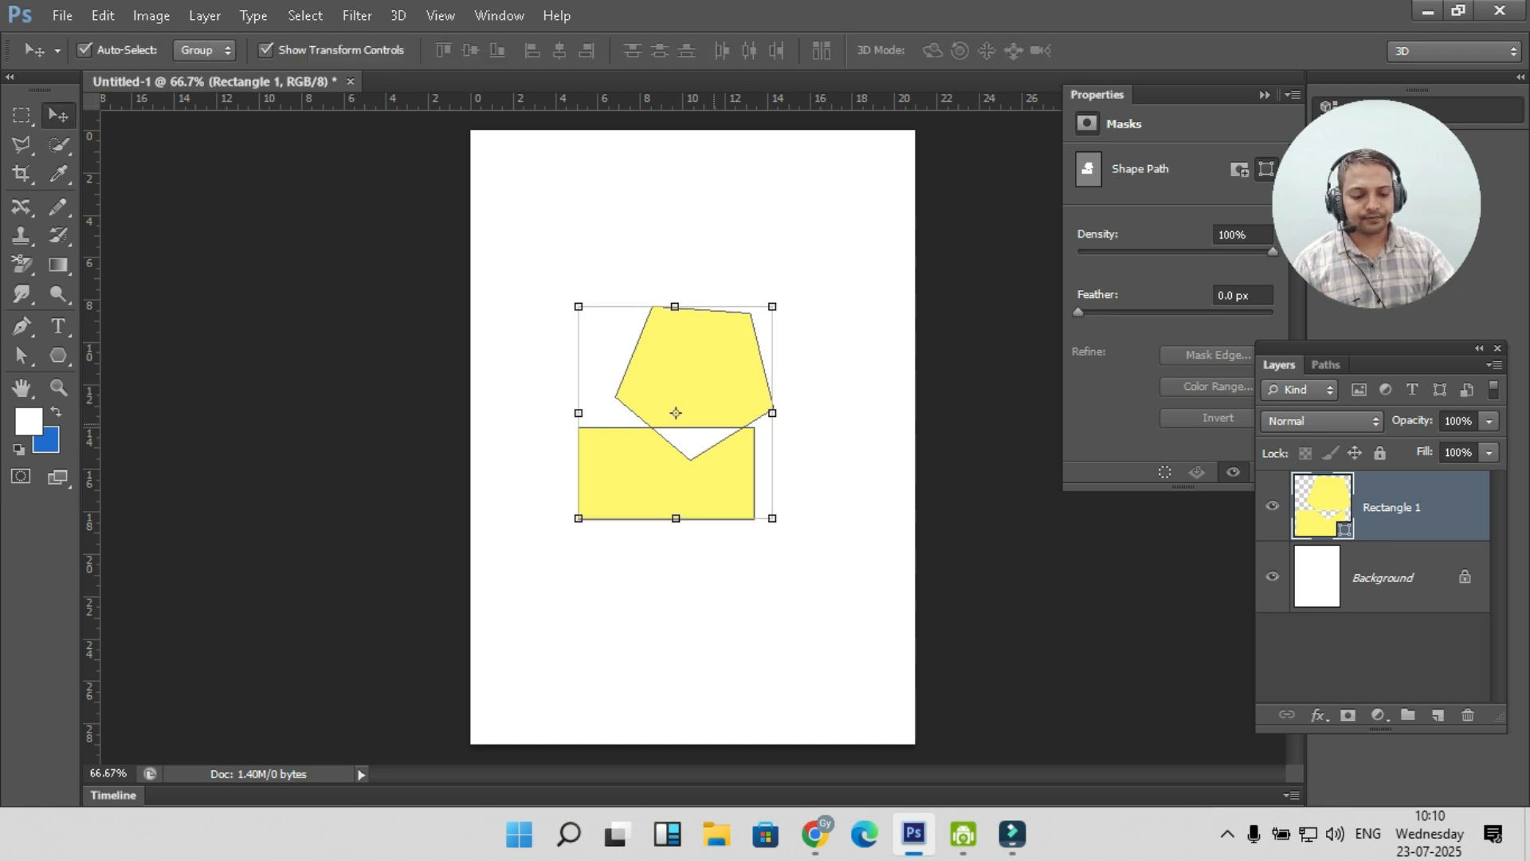
key(Delete)
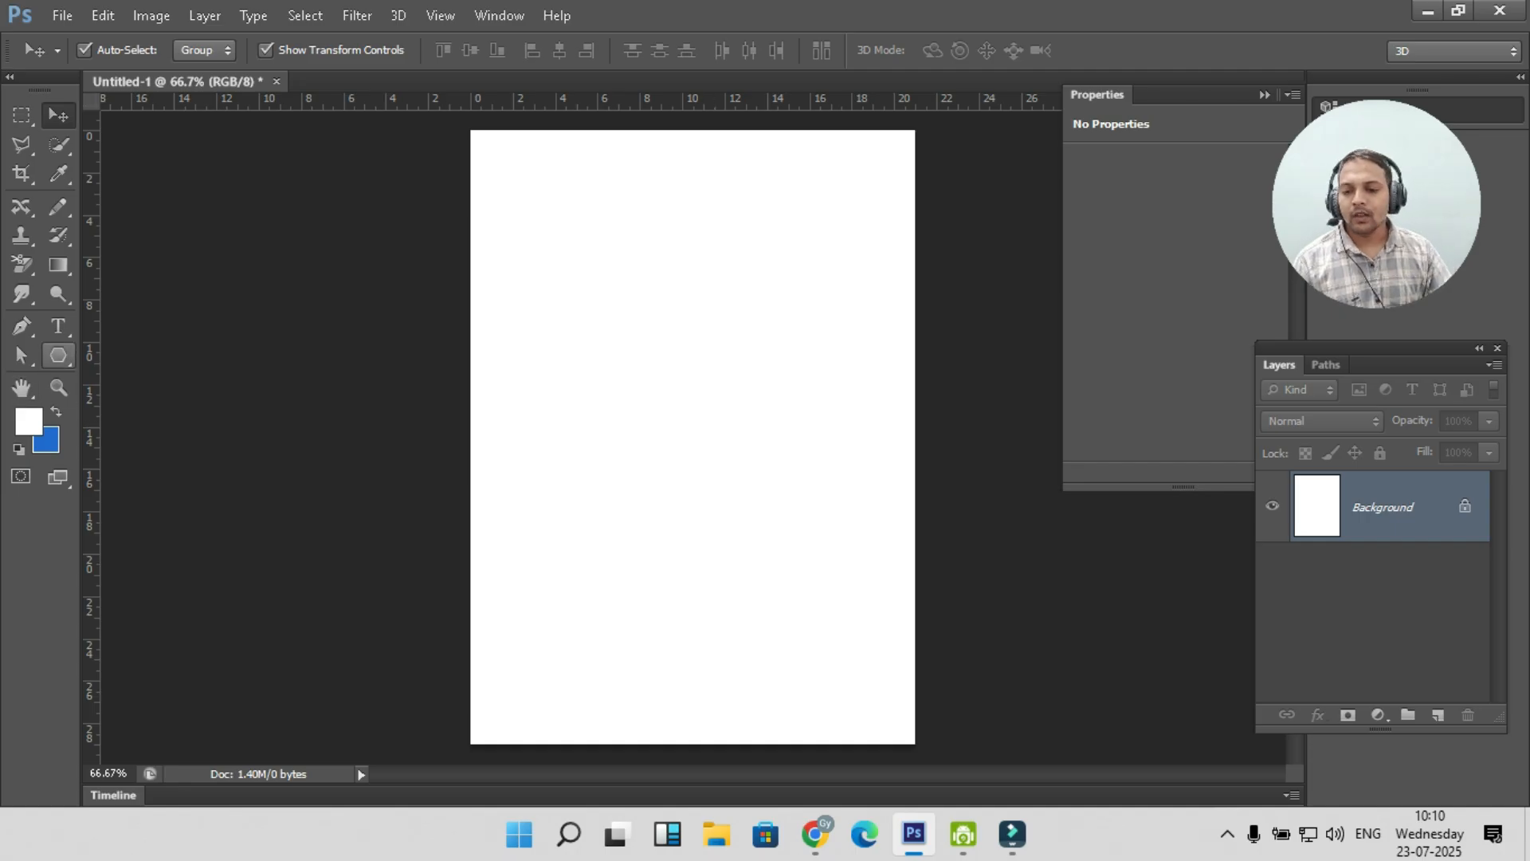
- Draw a yellow clawed paw print about 176 × 127 px in the page's upper-left area with the Custom Shape tool
right_click(58, 355)
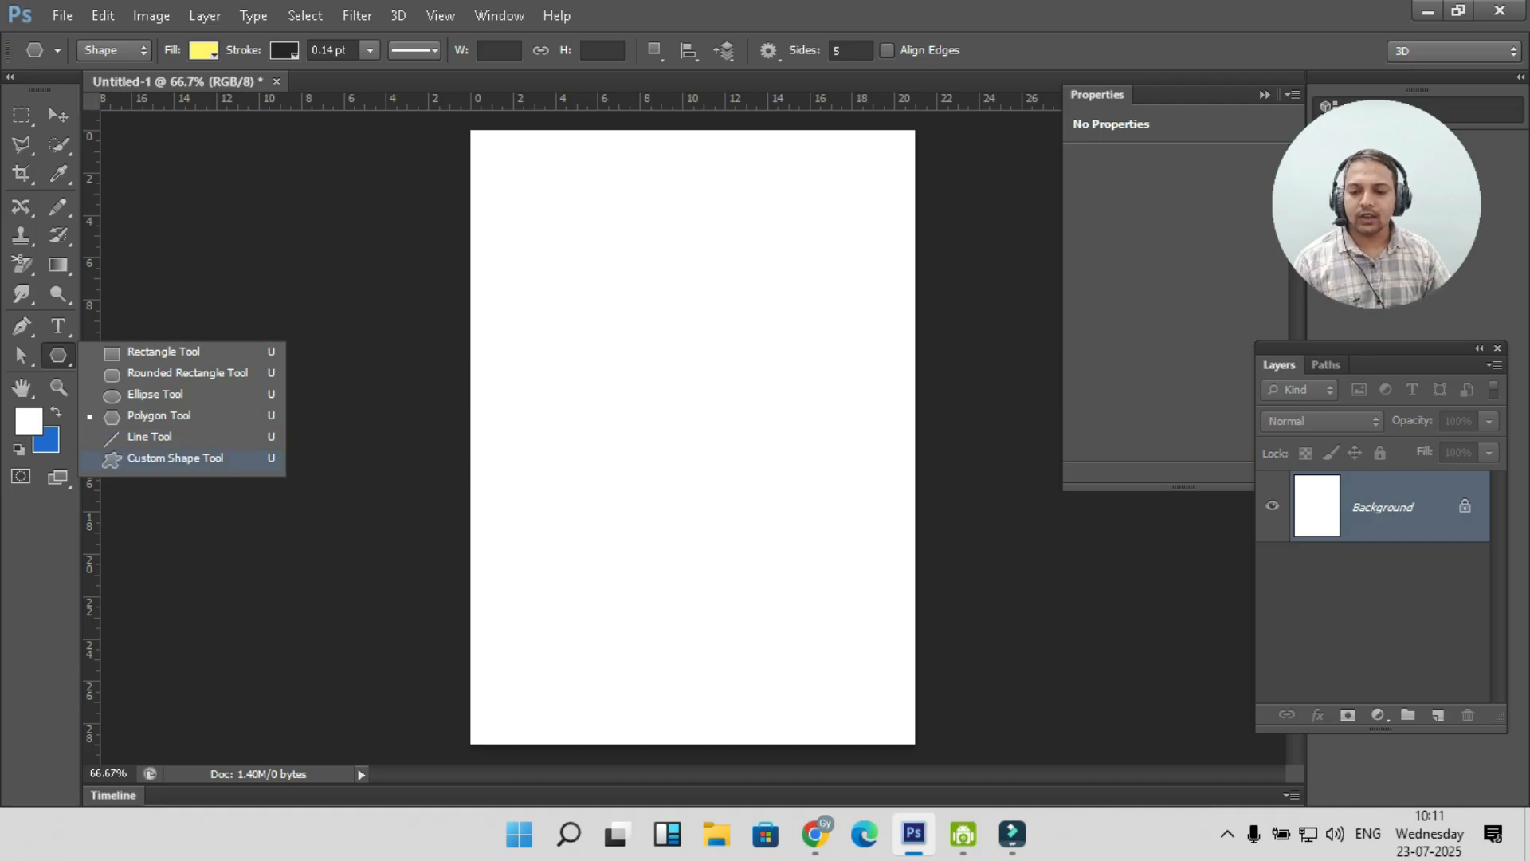
click(175, 458)
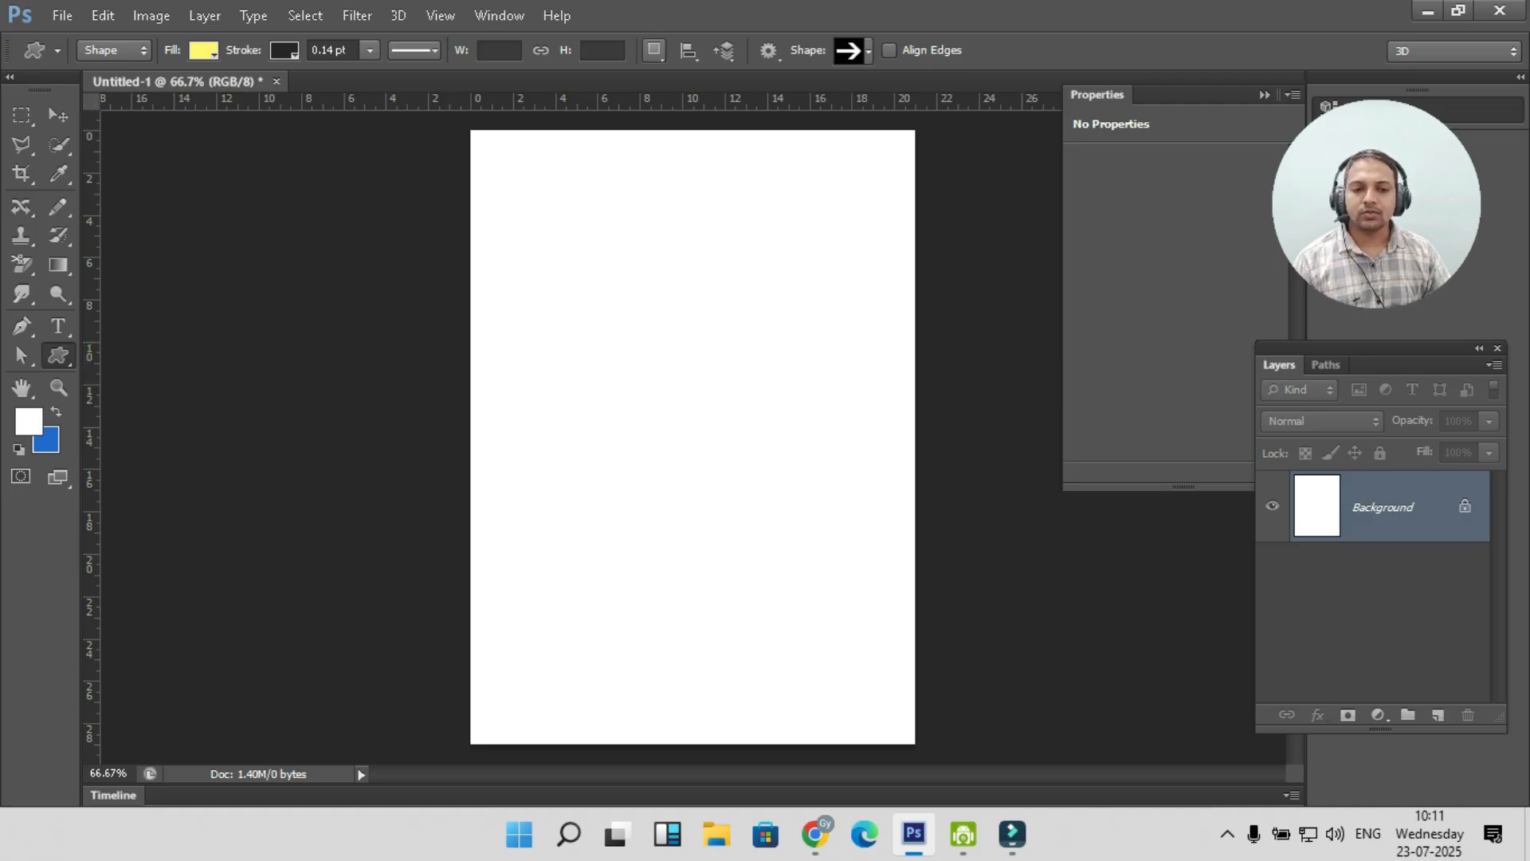
click(867, 51)
double_click(815, 135)
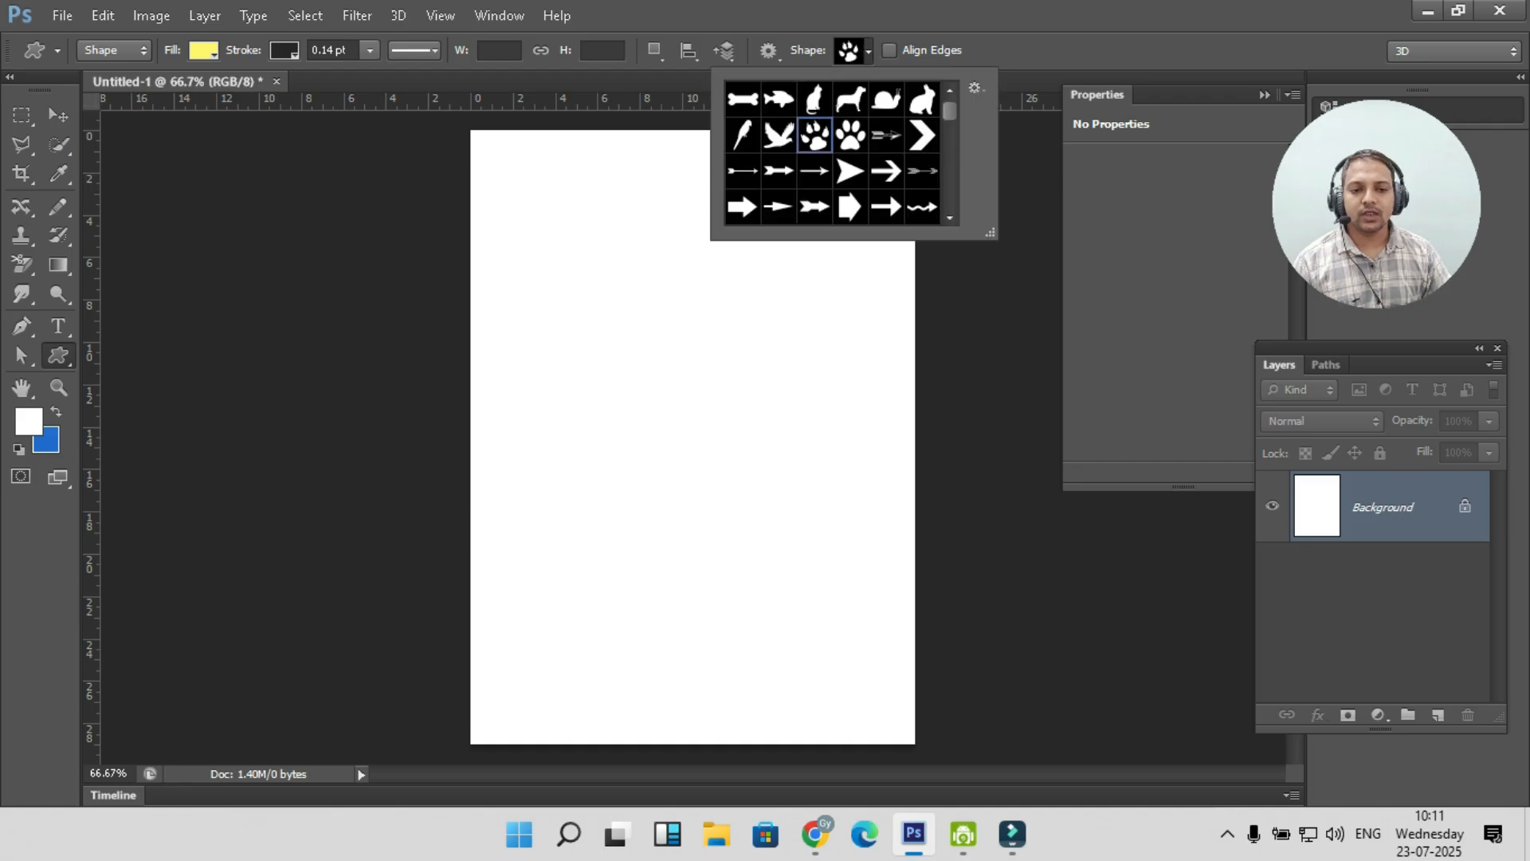
drag(527, 257, 660, 353)
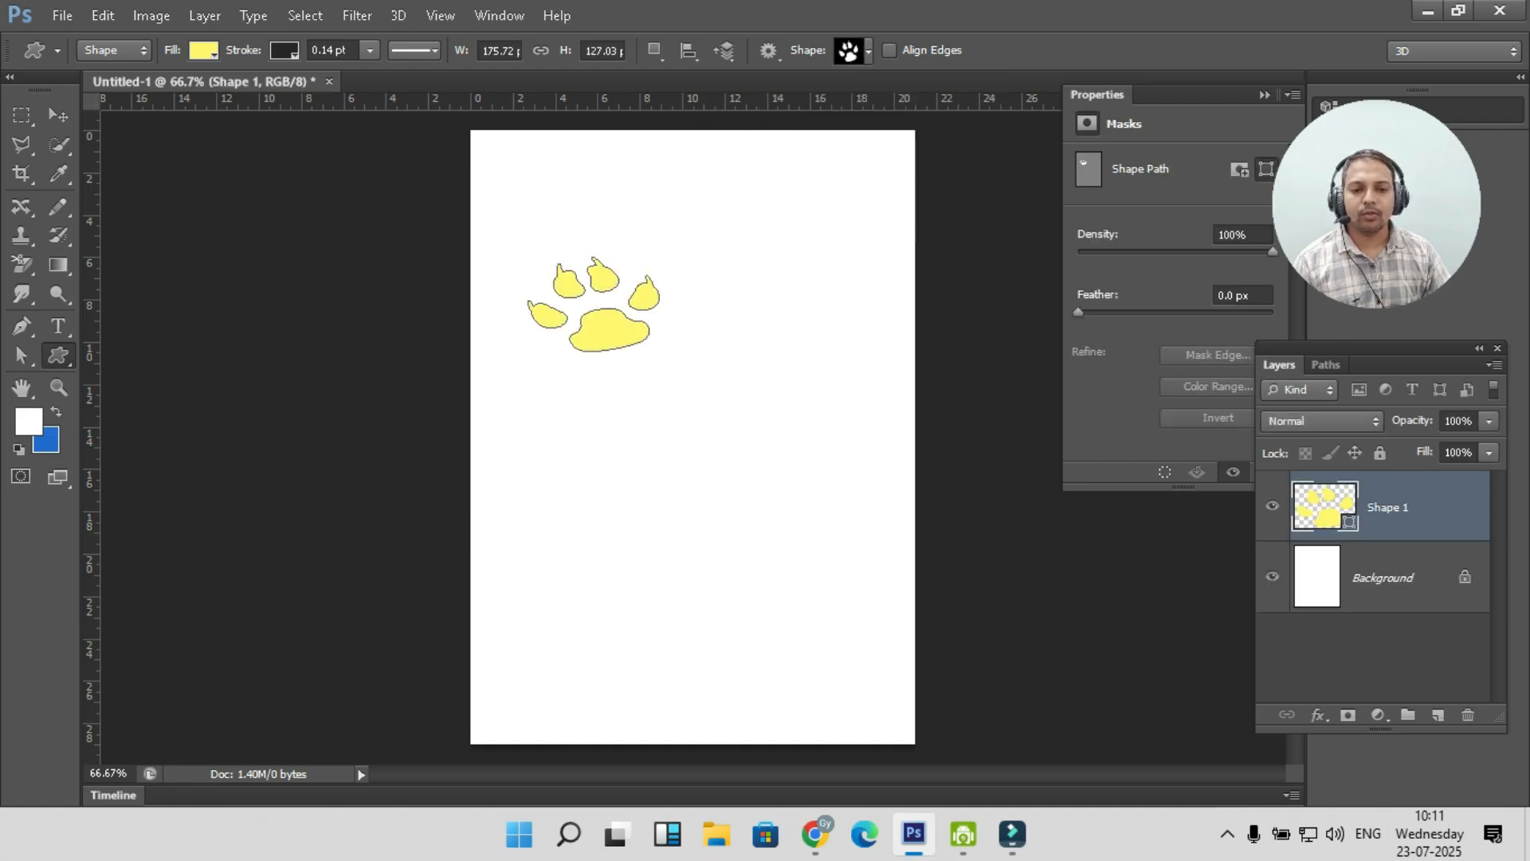
- Draw a right-pointing arrow custom shape about 207 × 176 px below and to the right of the paw print
click(868, 51)
click(886, 207)
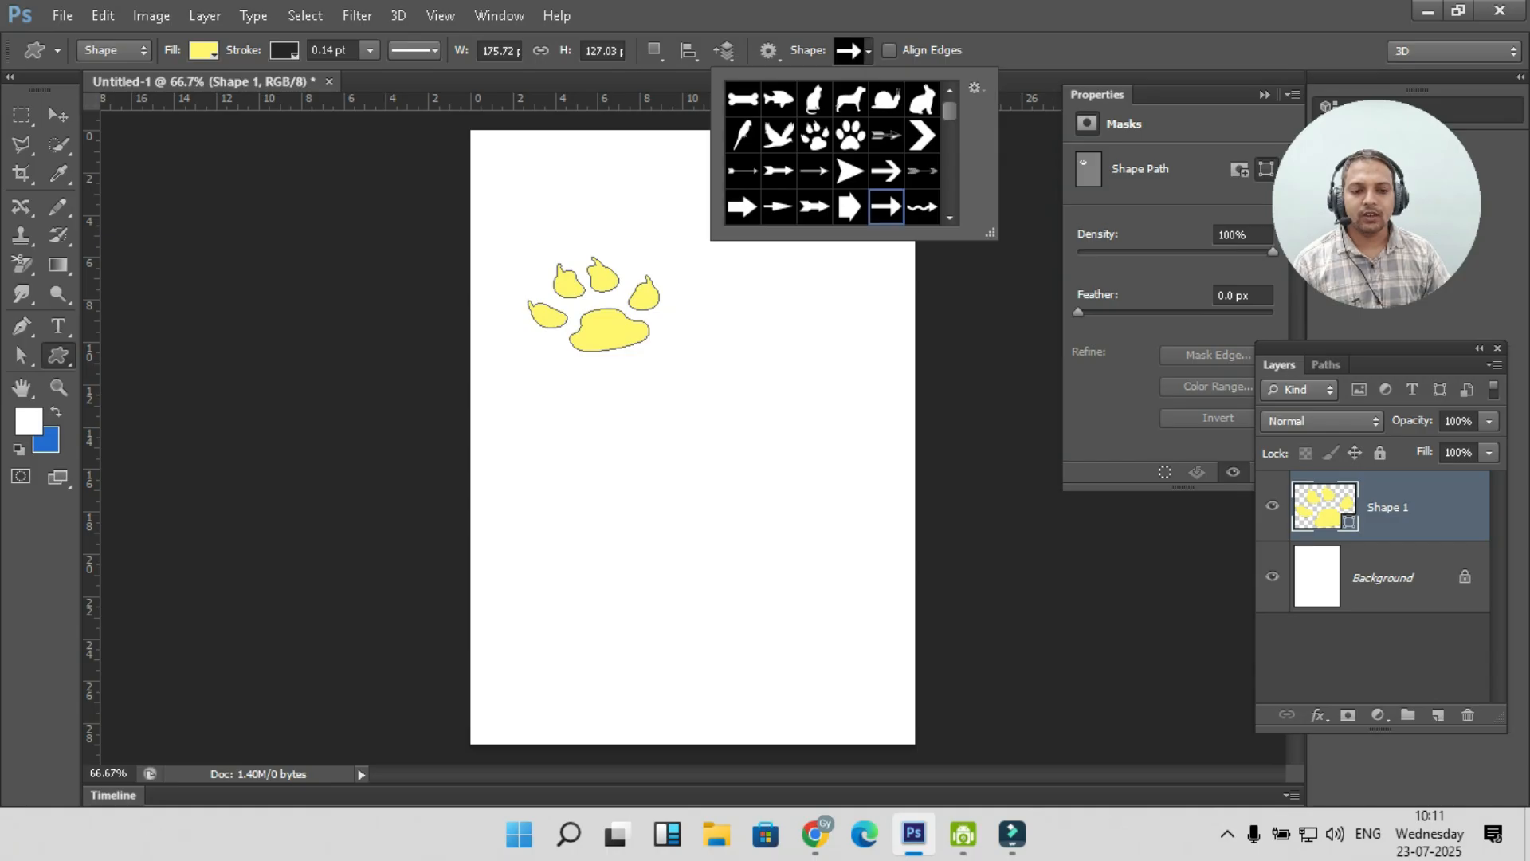
drag(683, 387, 838, 518)
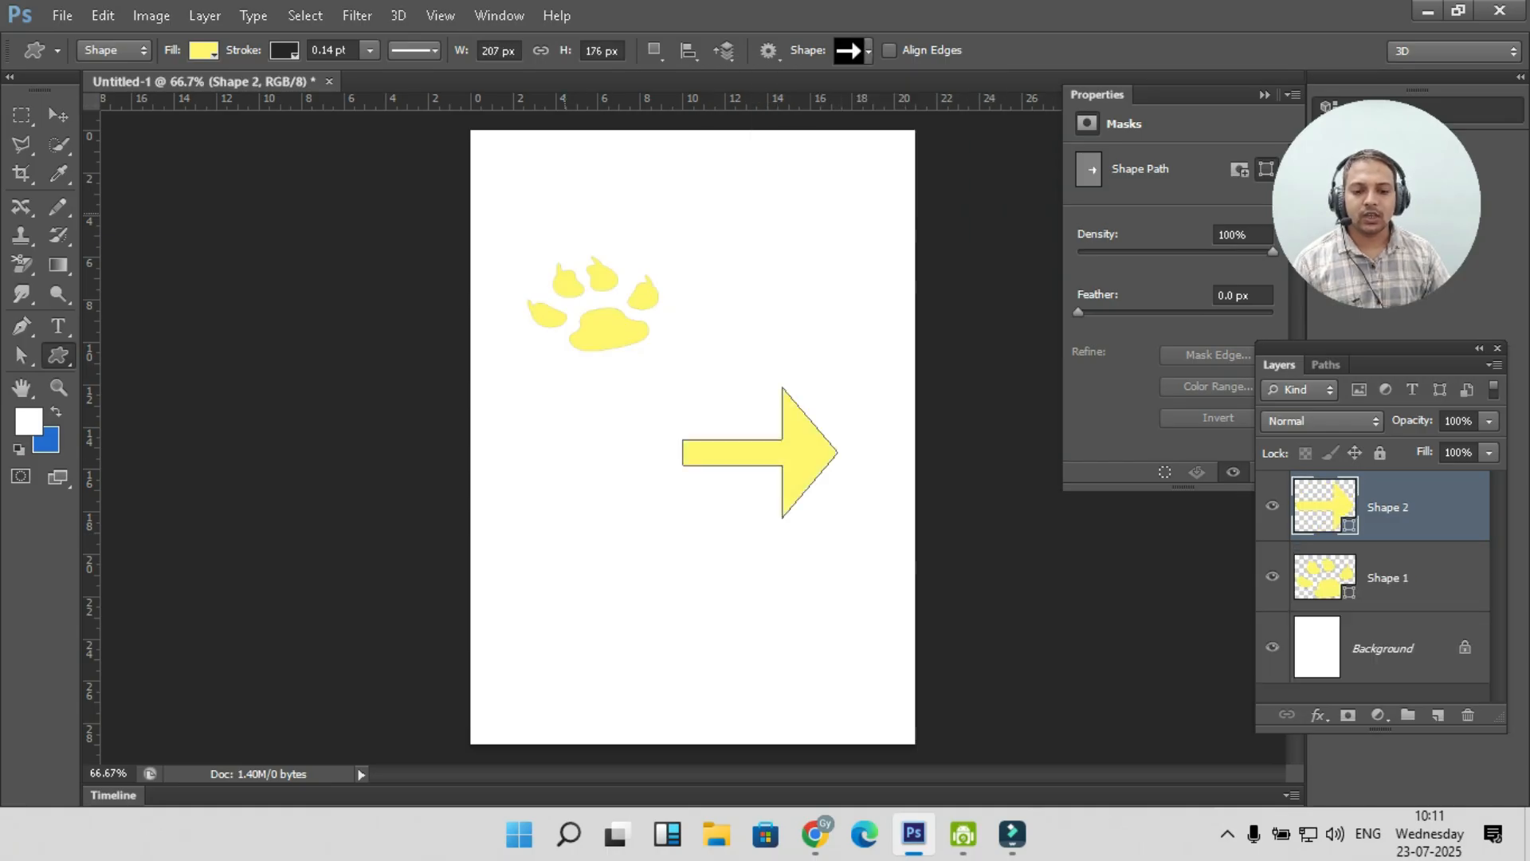
- Change the arrow's fill color to blue
click(203, 50)
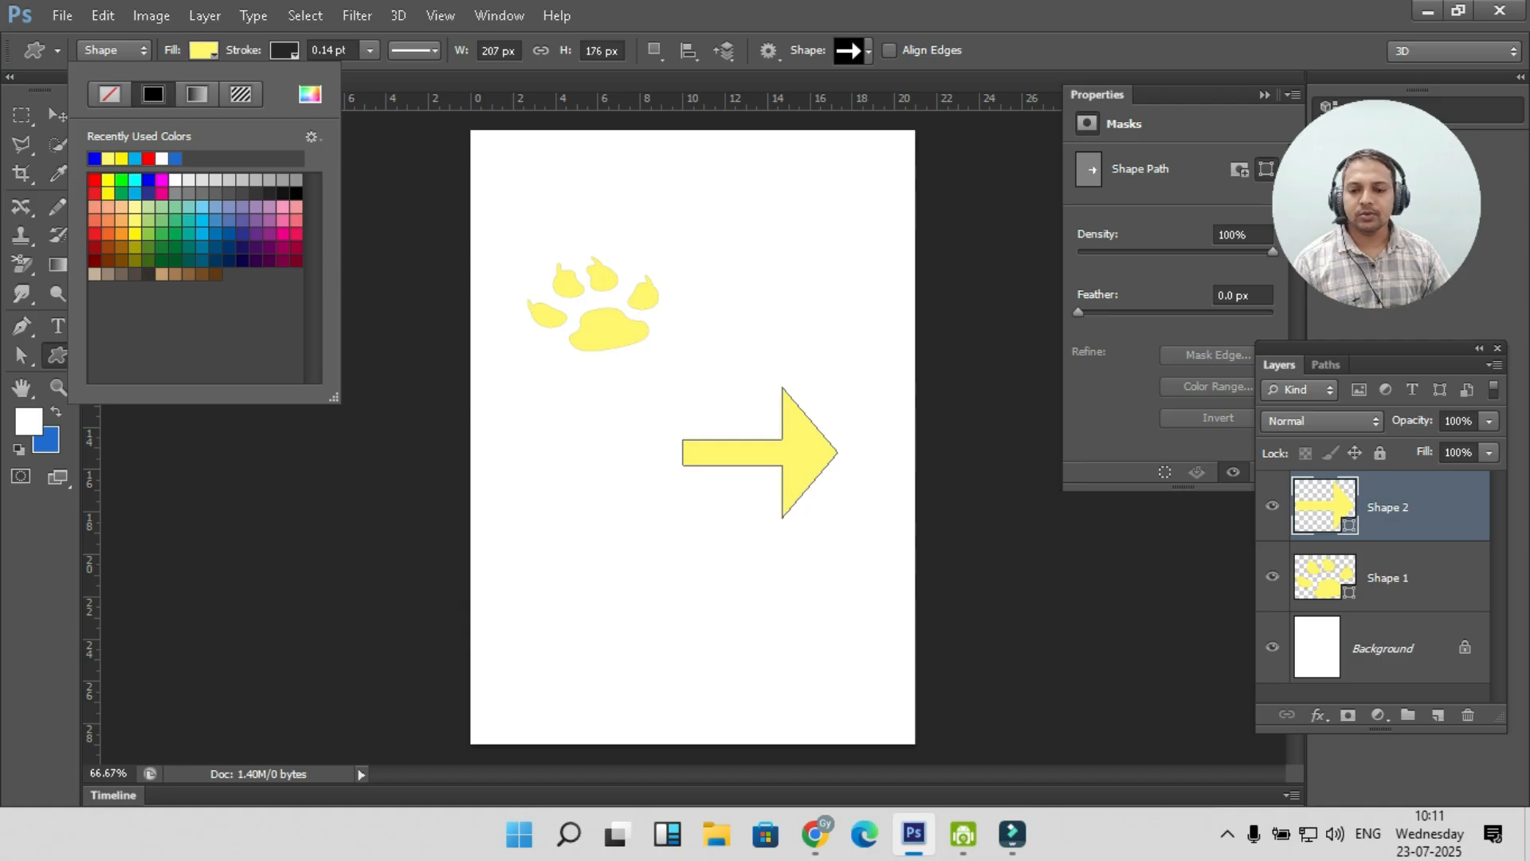
click(148, 180)
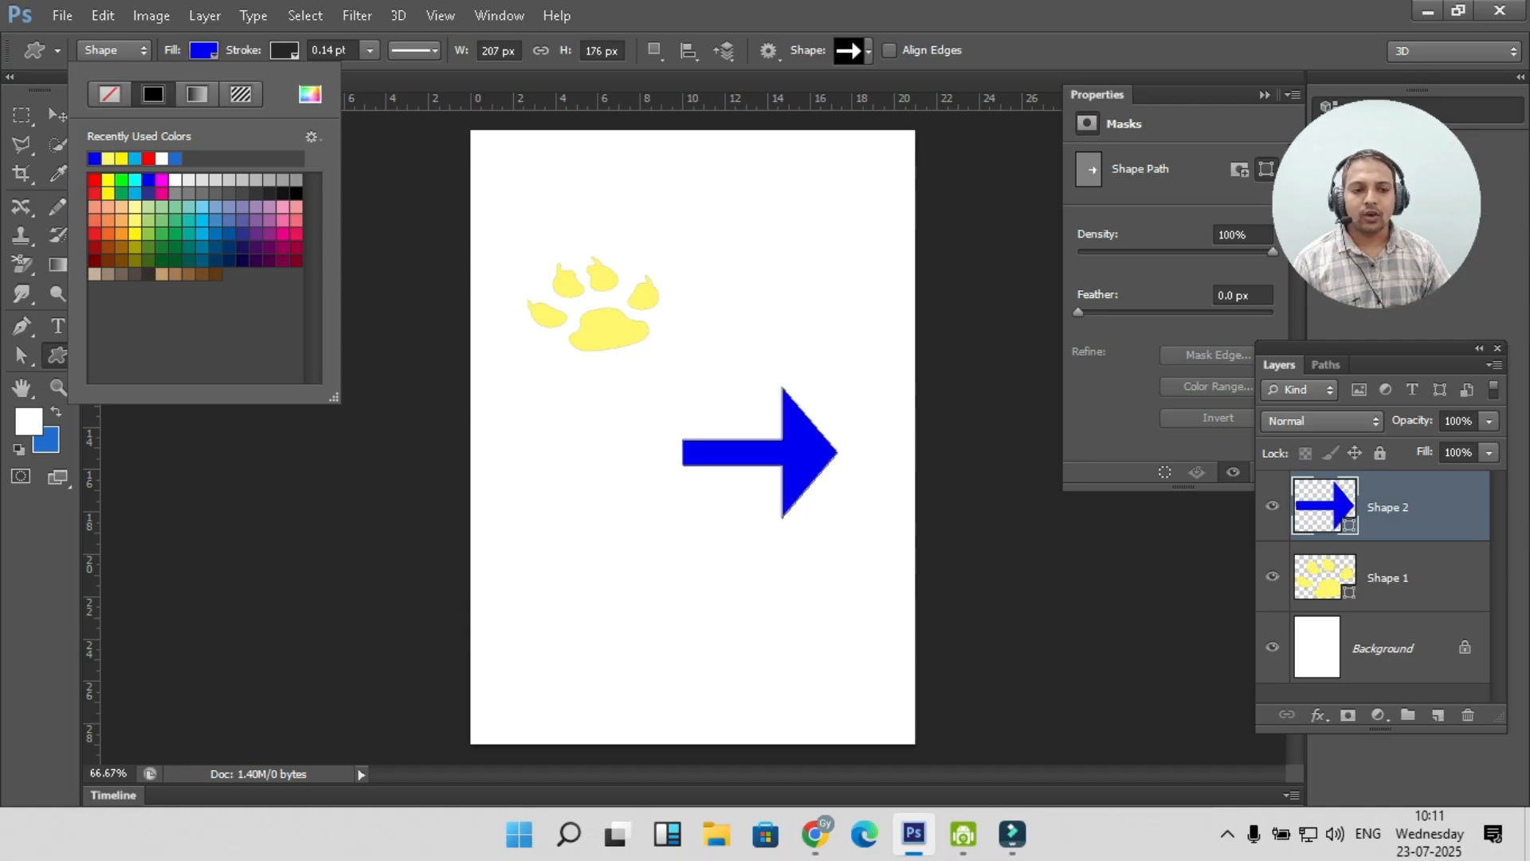
key(Escape)
- Change the fill color of the paw print on the Shape 1 layer to brown
click(1390, 578)
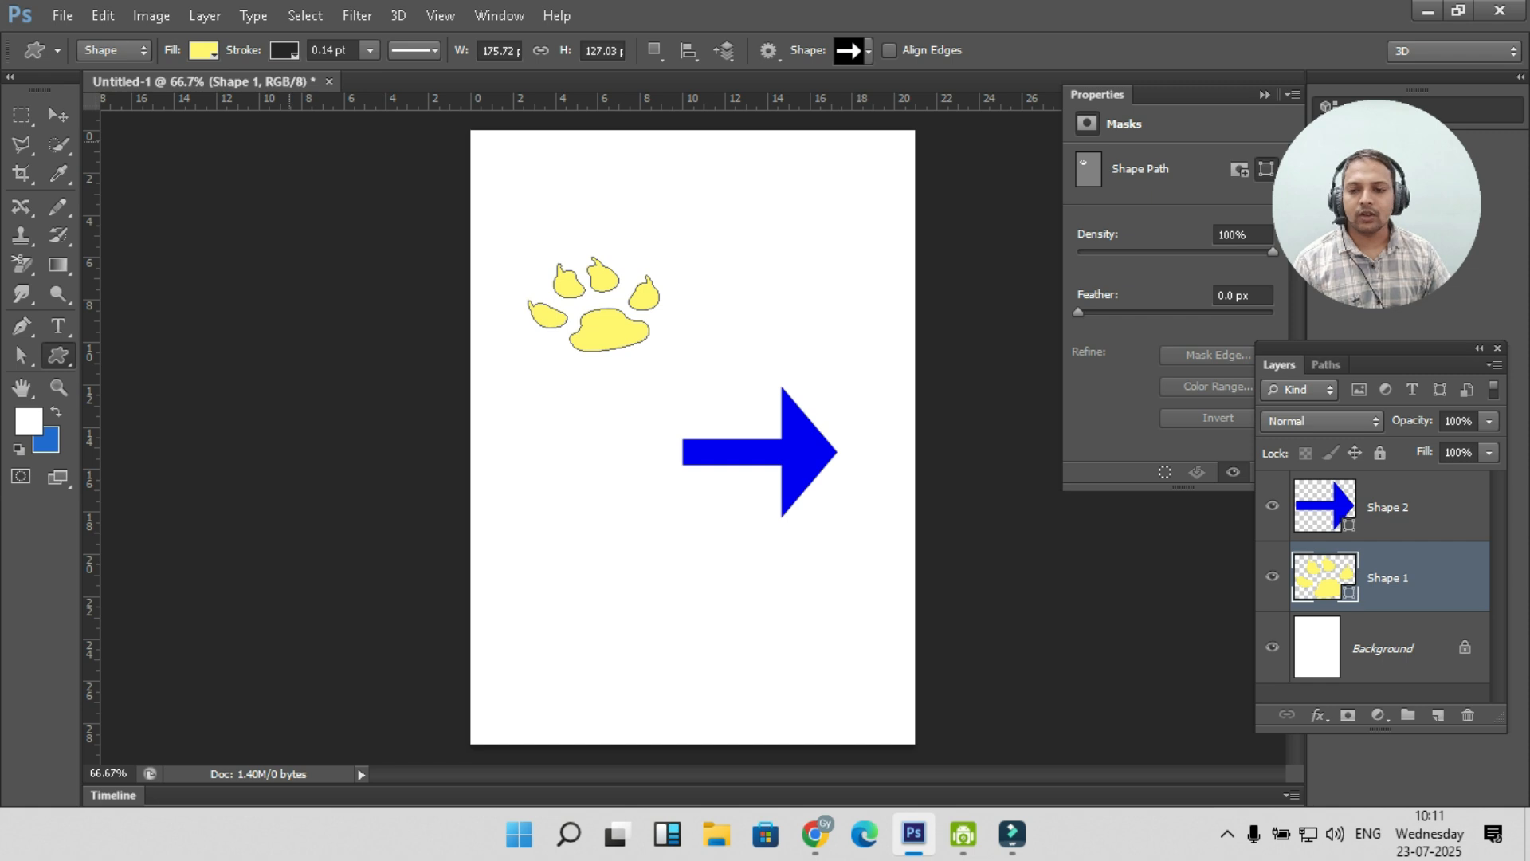
click(203, 50)
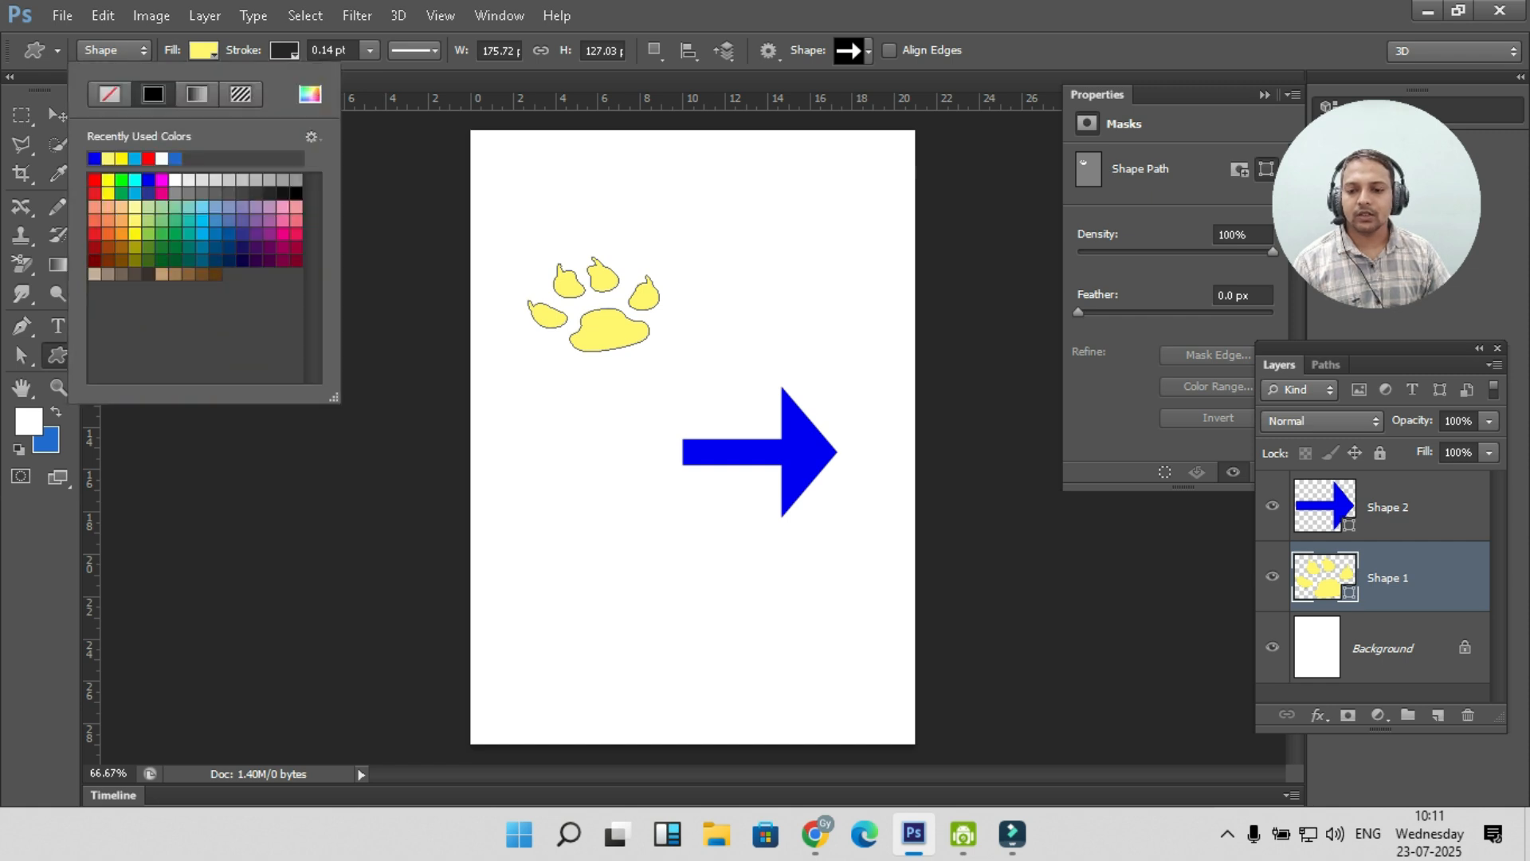
click(203, 274)
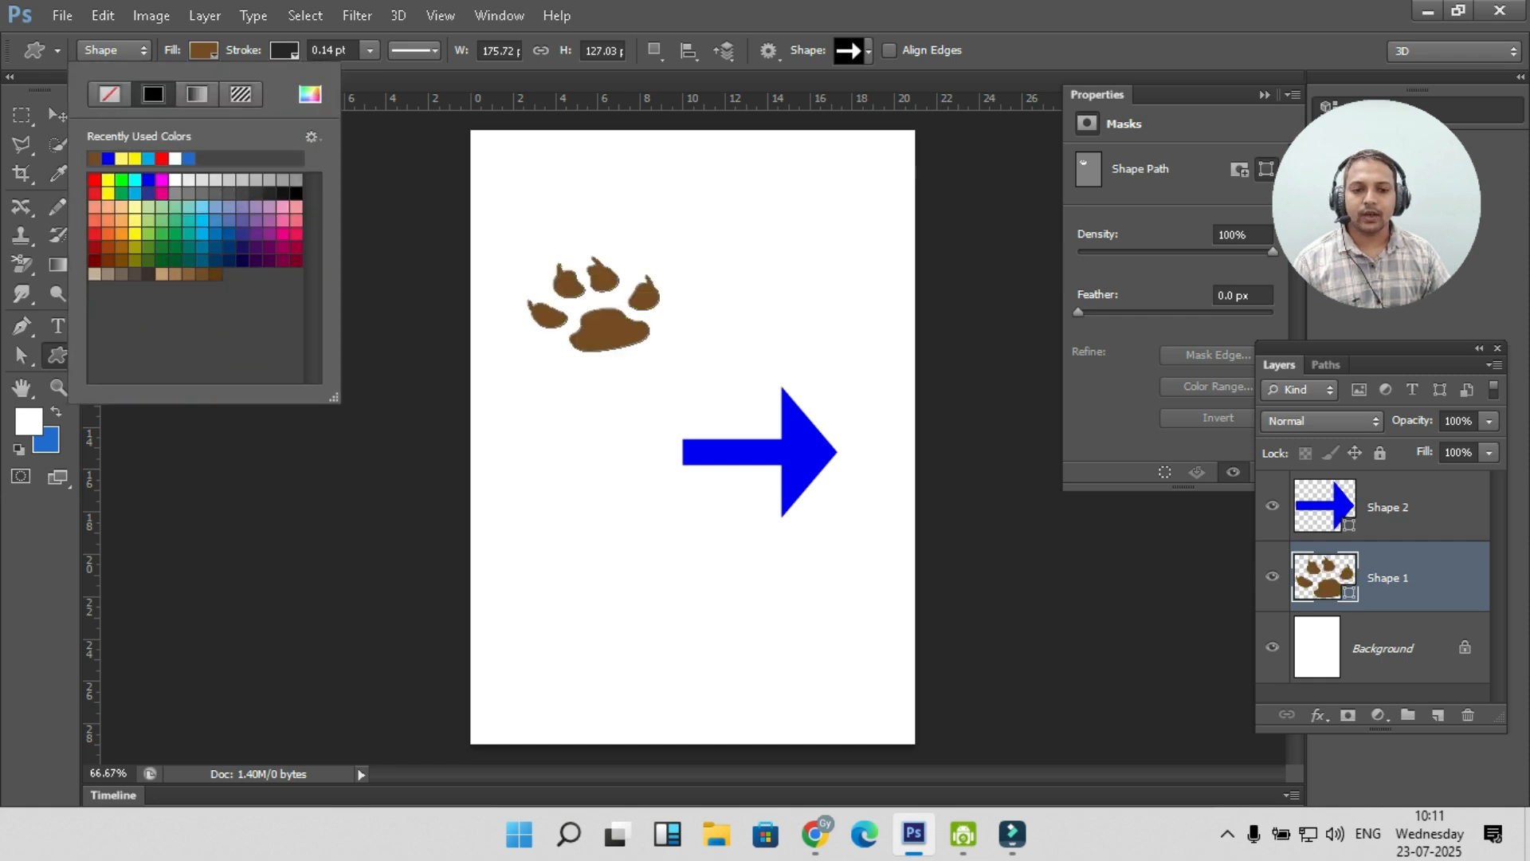
- Append the Nature shape set to the available custom shapes
click(868, 51)
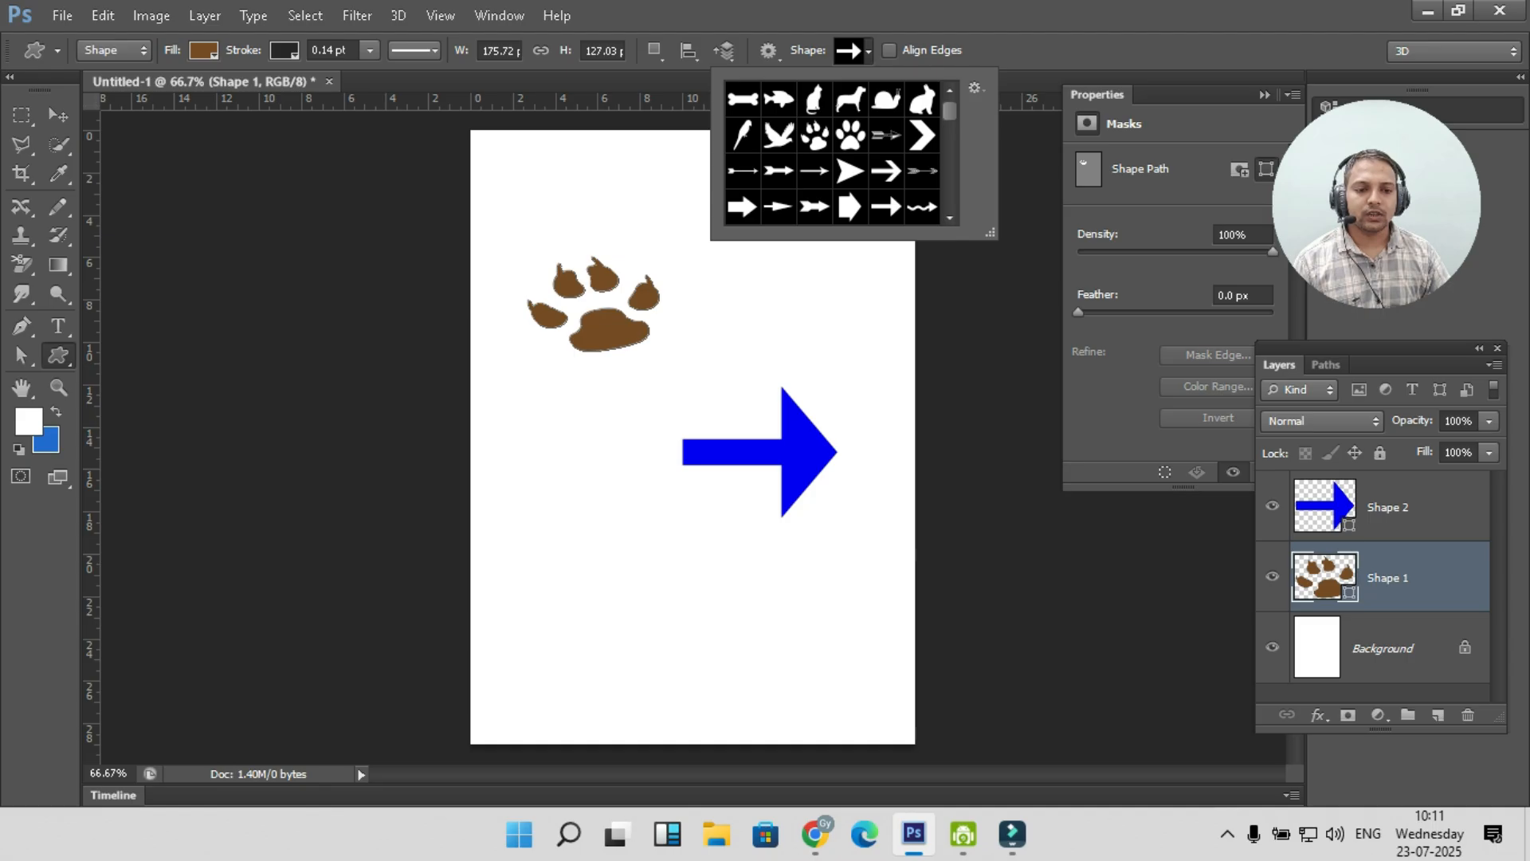
click(974, 88)
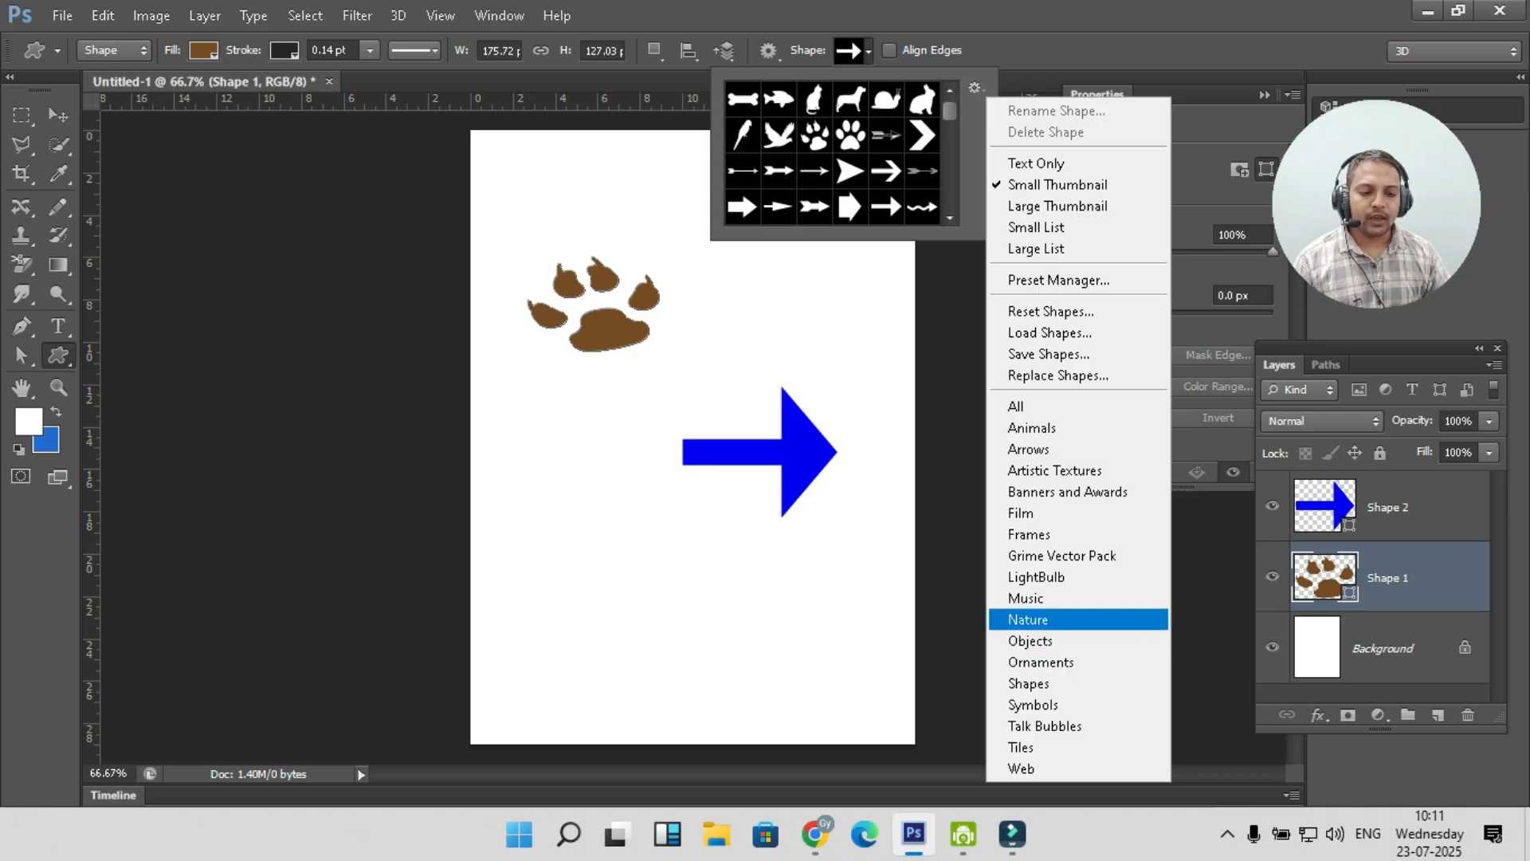
click(1028, 619)
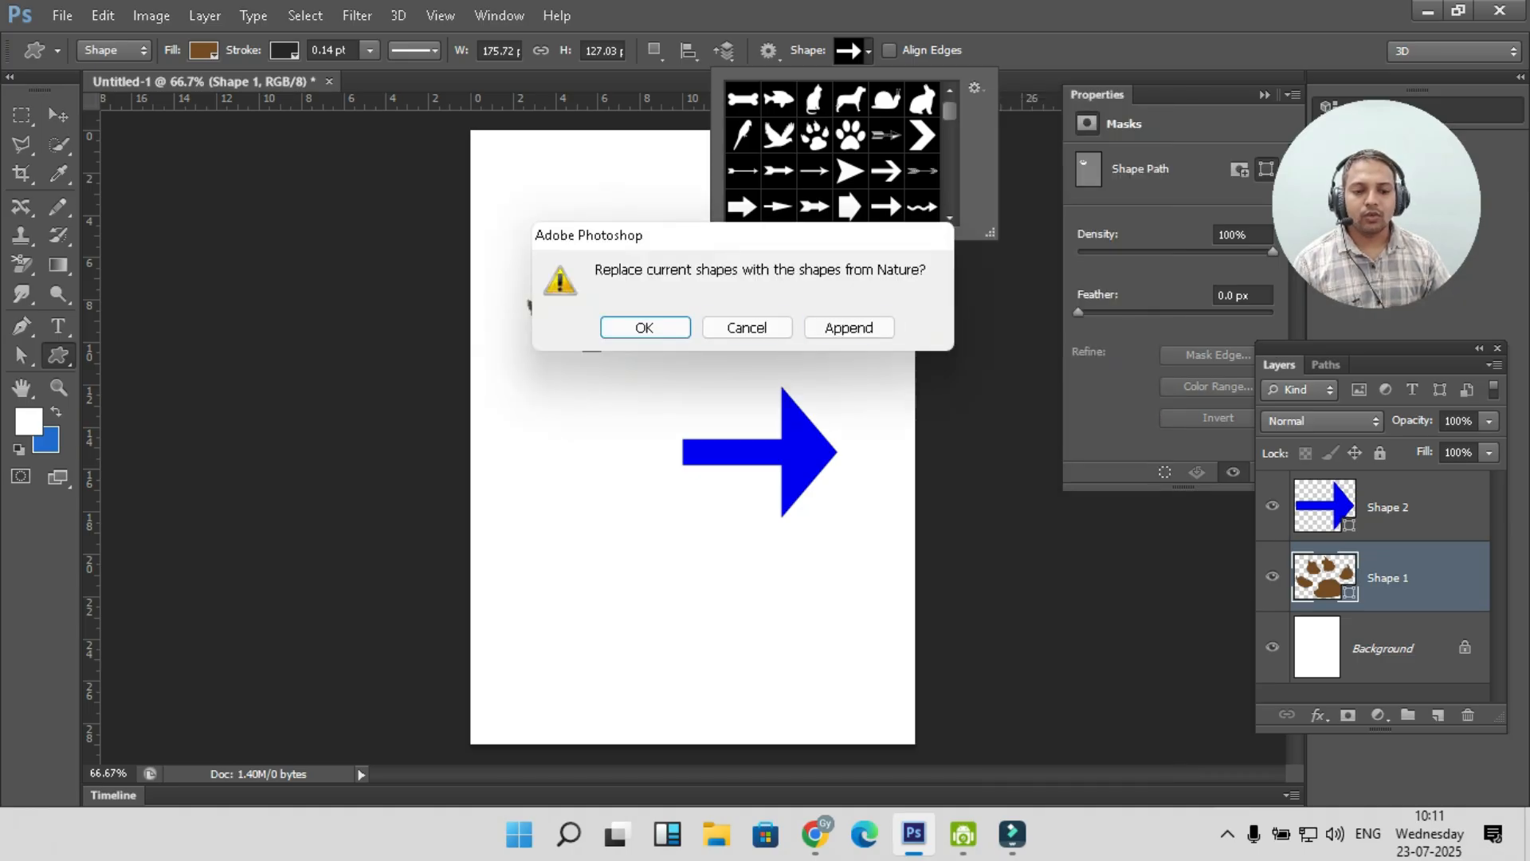
click(848, 327)
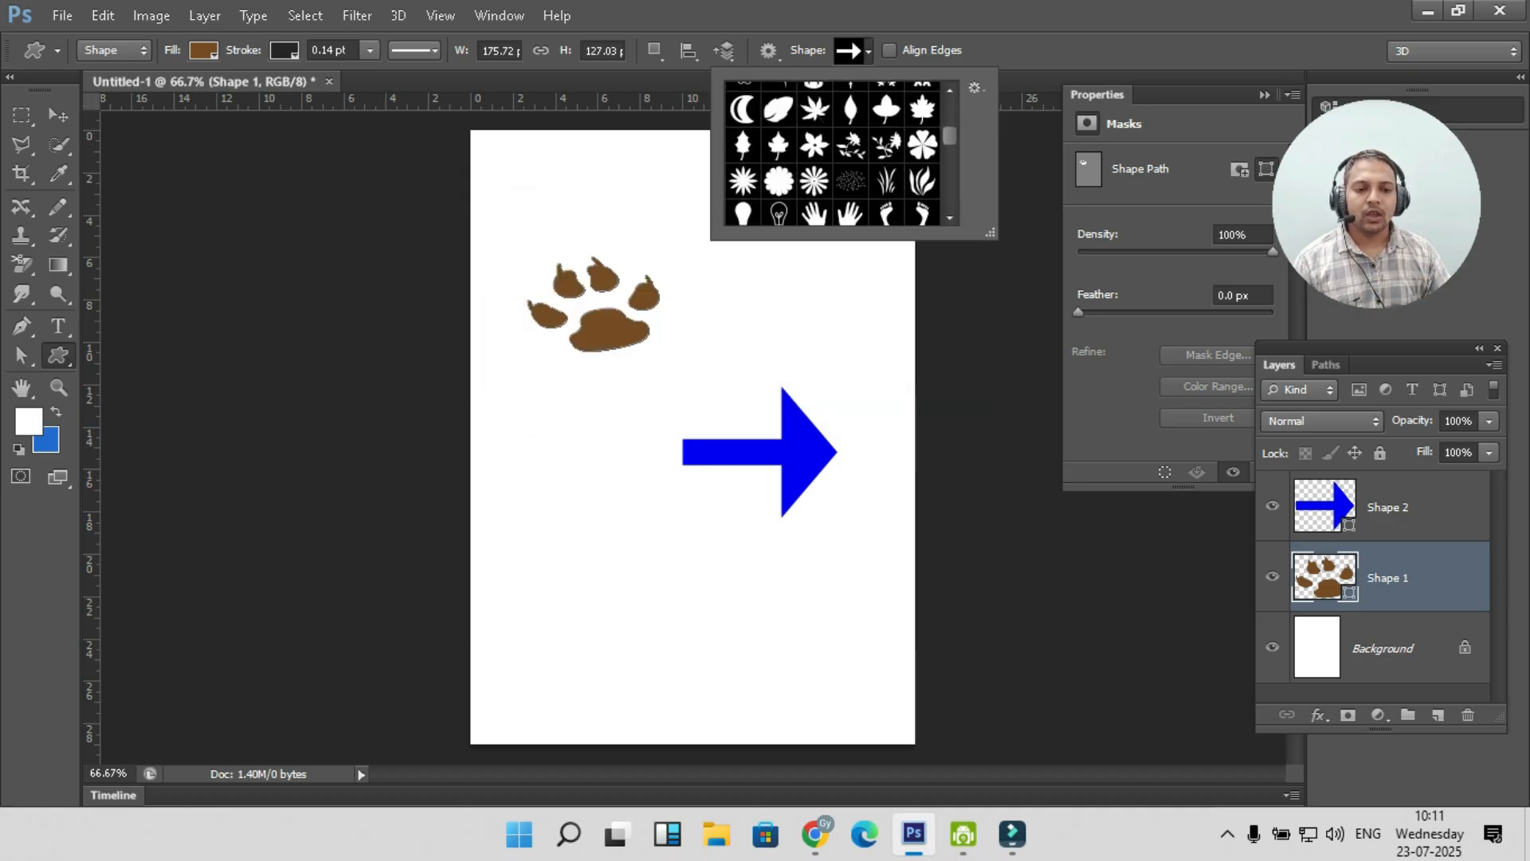
- Draw a pointed, multi-lobed leaf custom shape about 217 × 189 px below the paw print
click(814, 109)
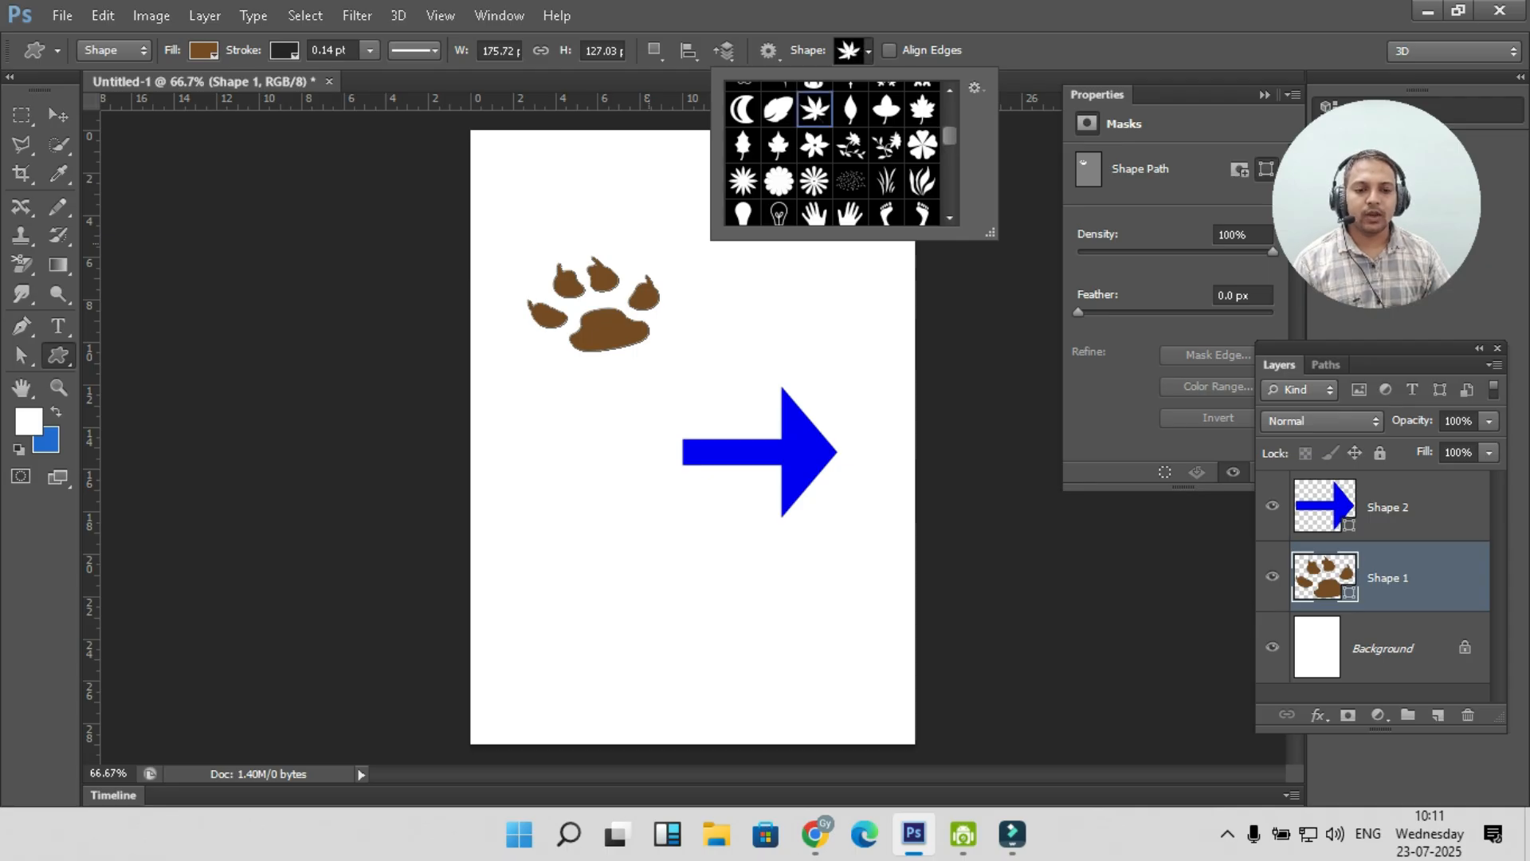
click(510, 473)
drag(536, 490, 701, 634)
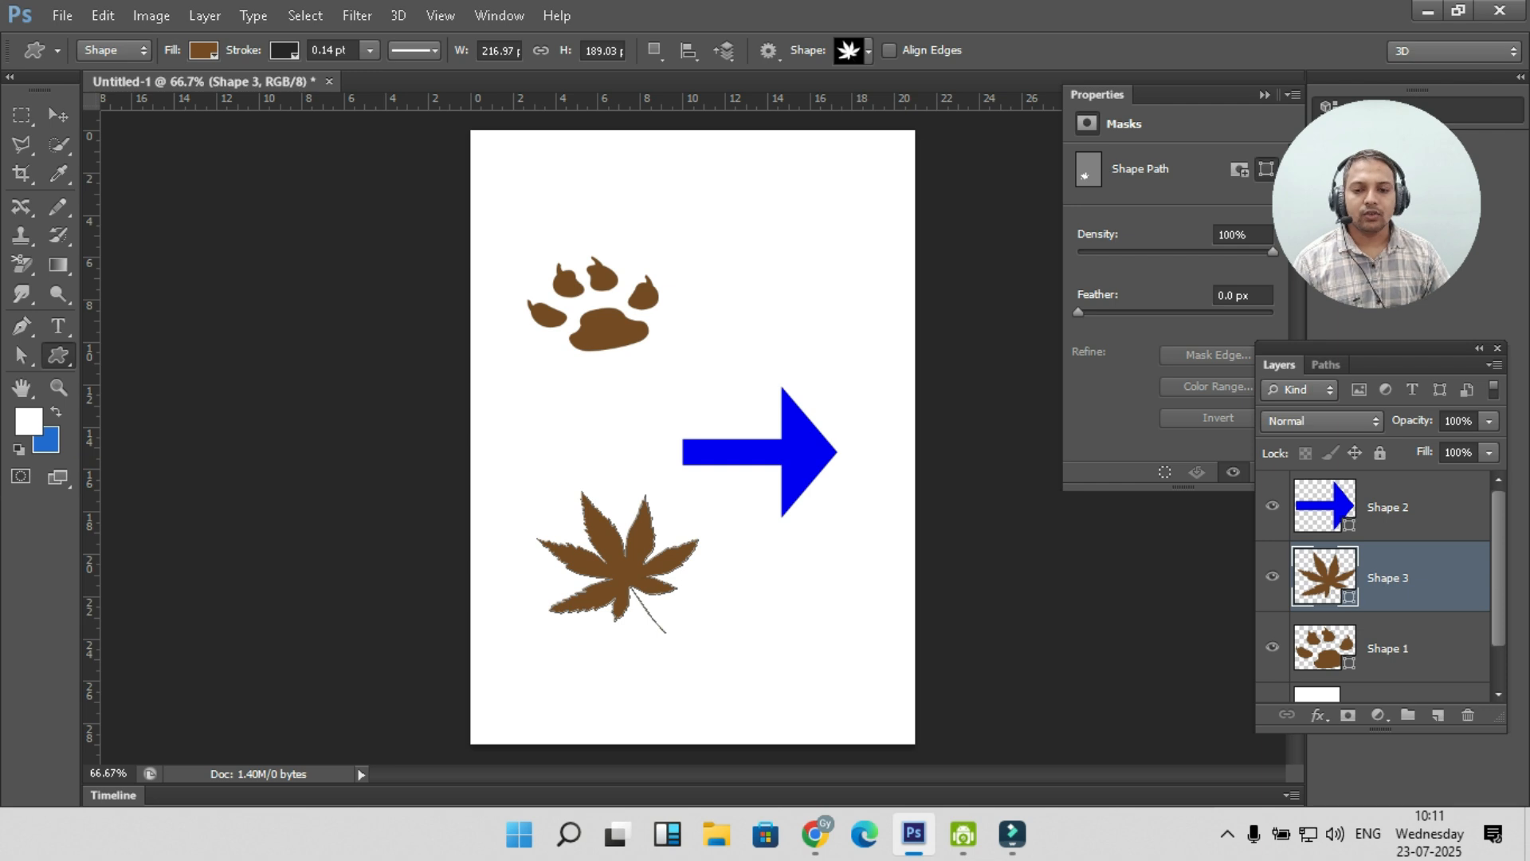
- Change the leaf's fill color to bright green
click(203, 50)
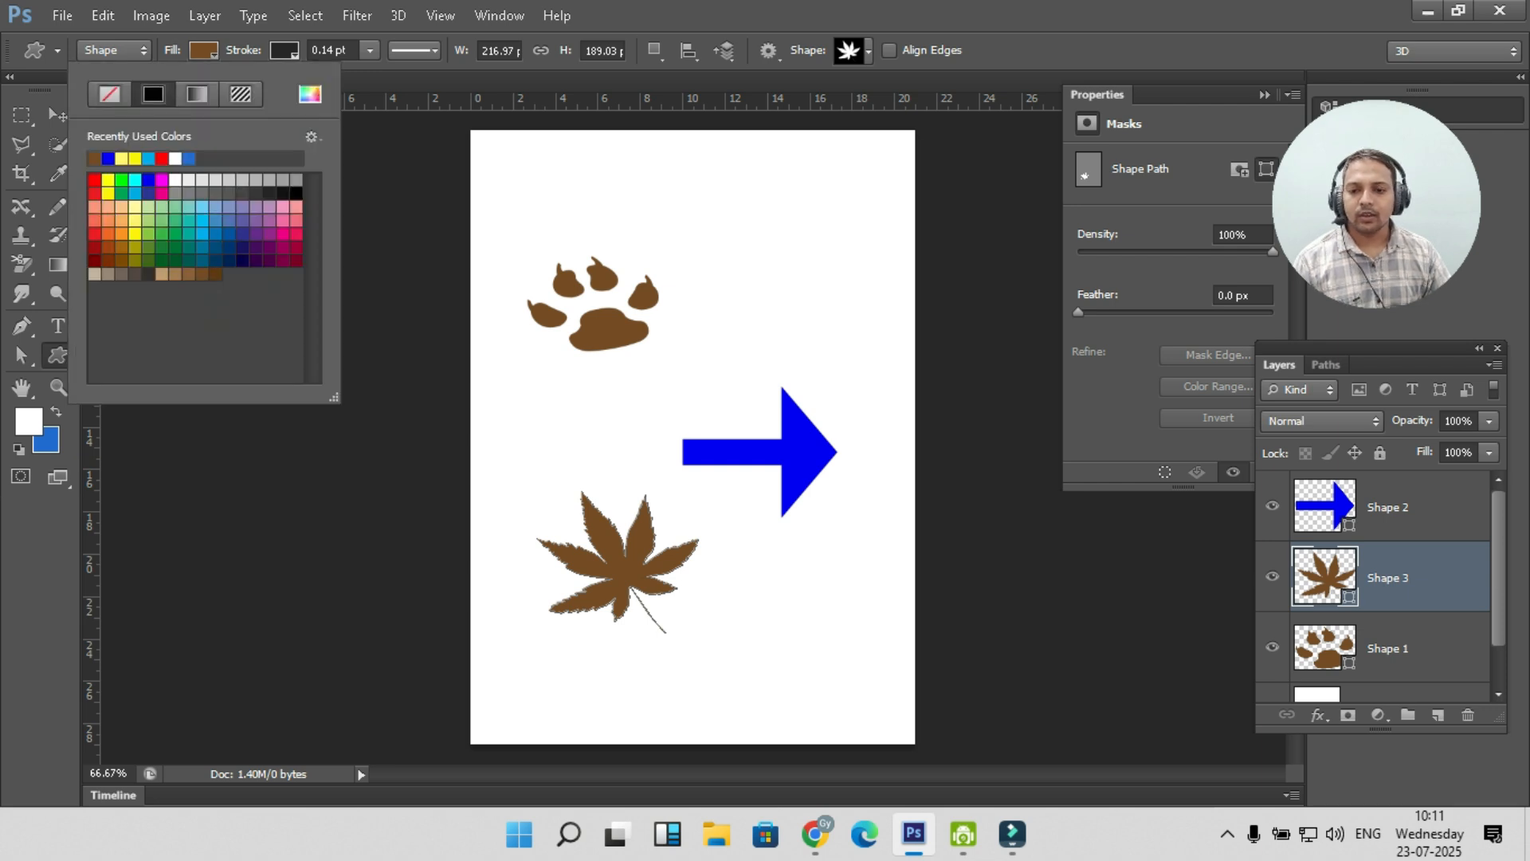
click(122, 180)
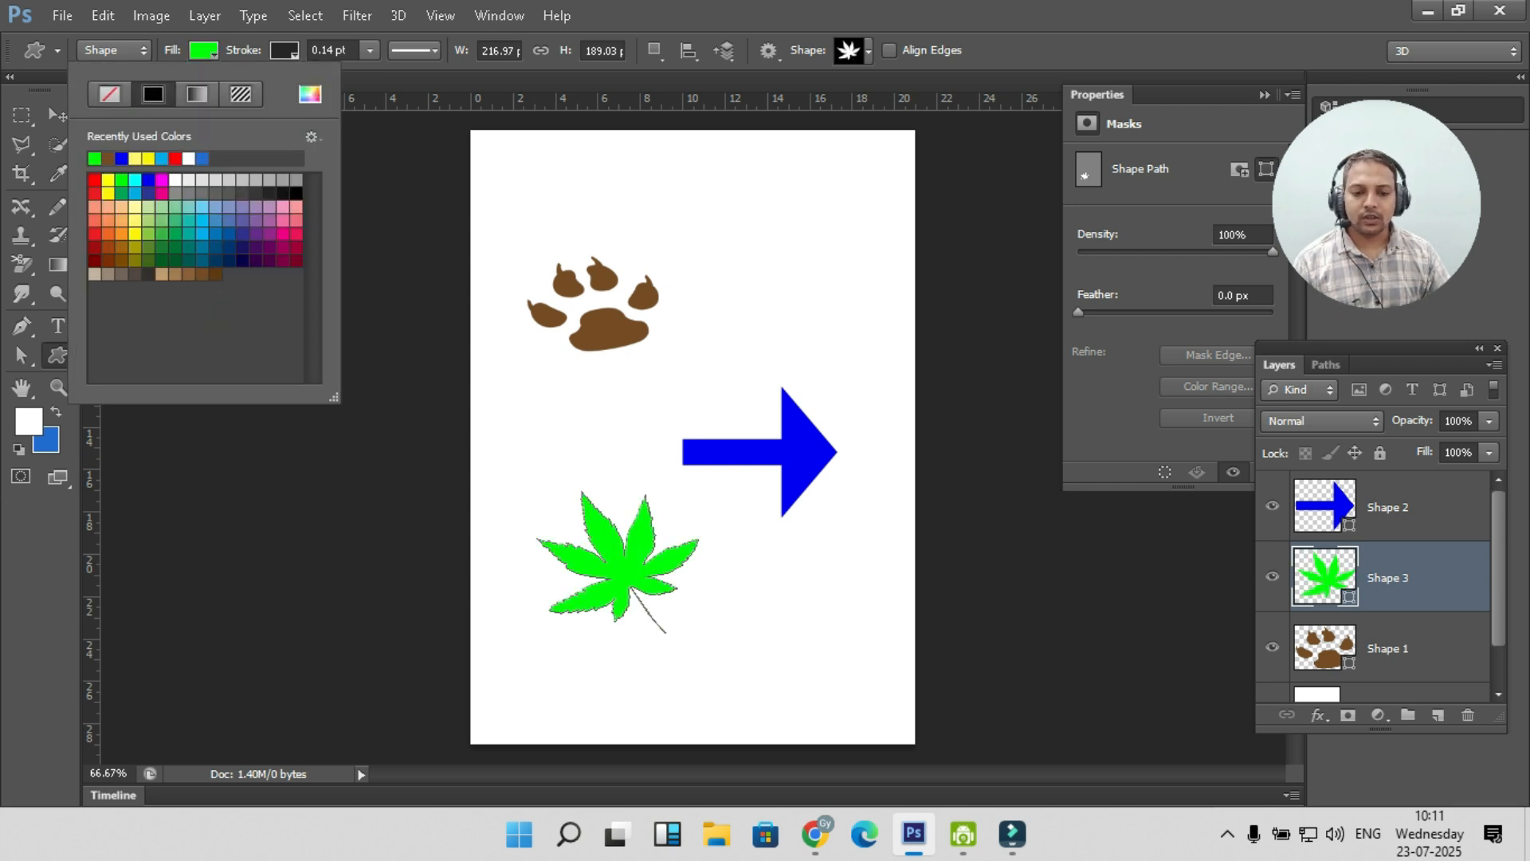
key(Return)
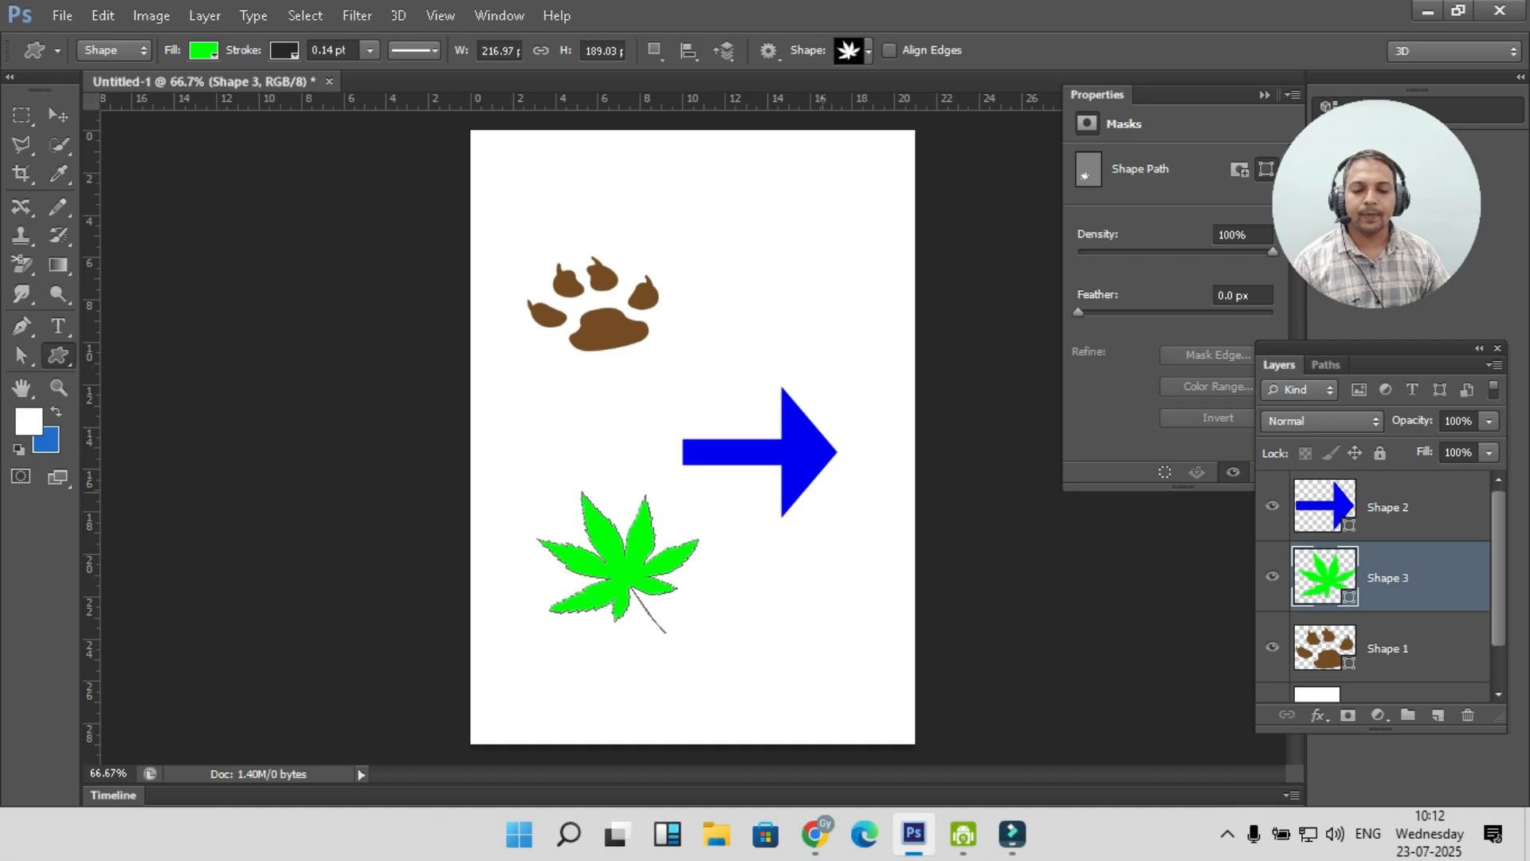
- Select the blue arrow on the Shape 2 layer and display the anchor points of its path
click(58, 116)
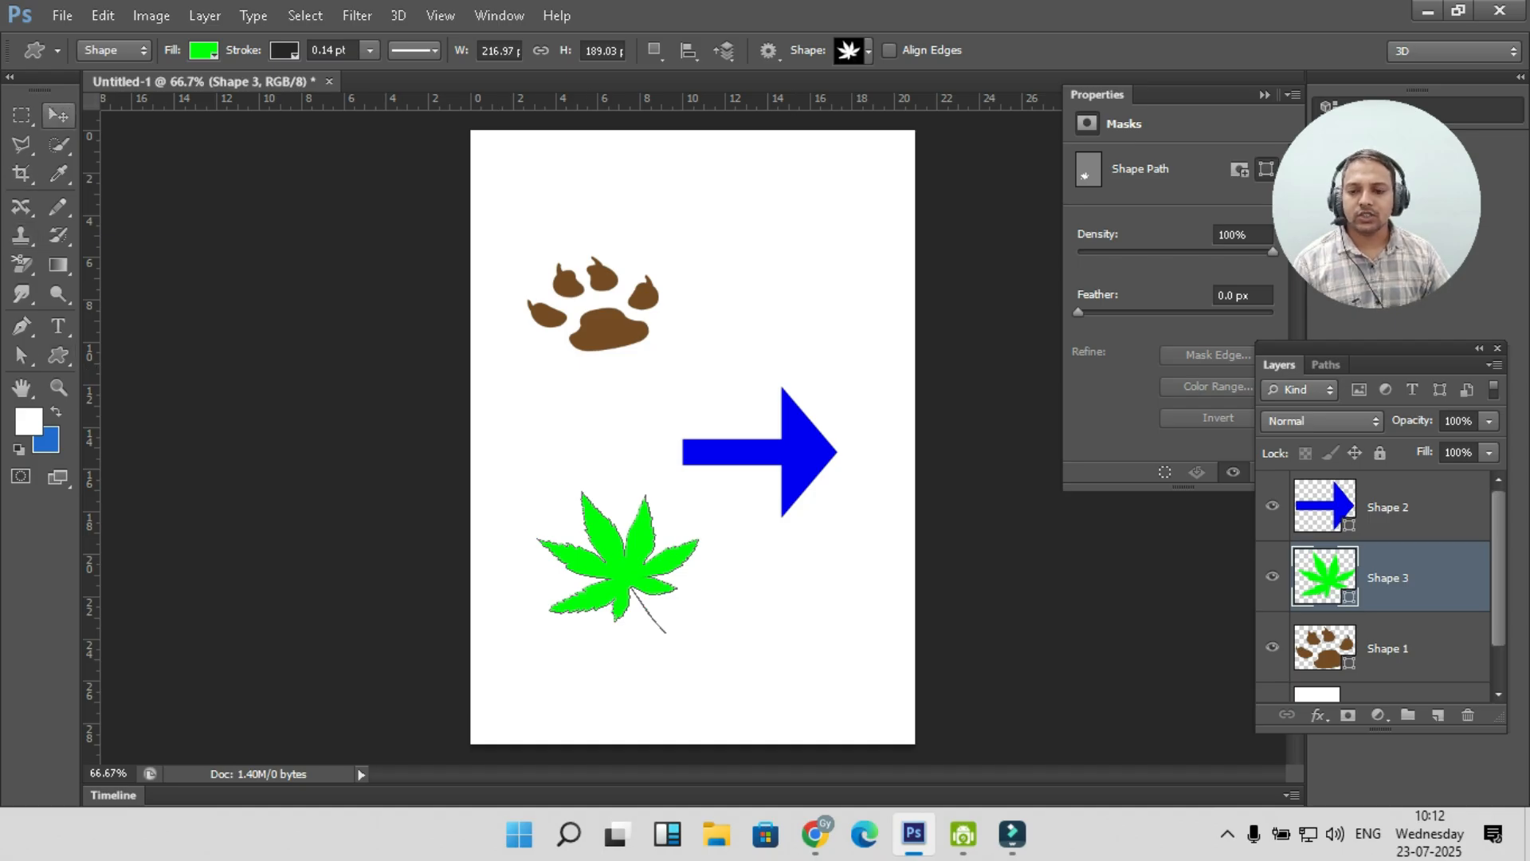
click(791, 448)
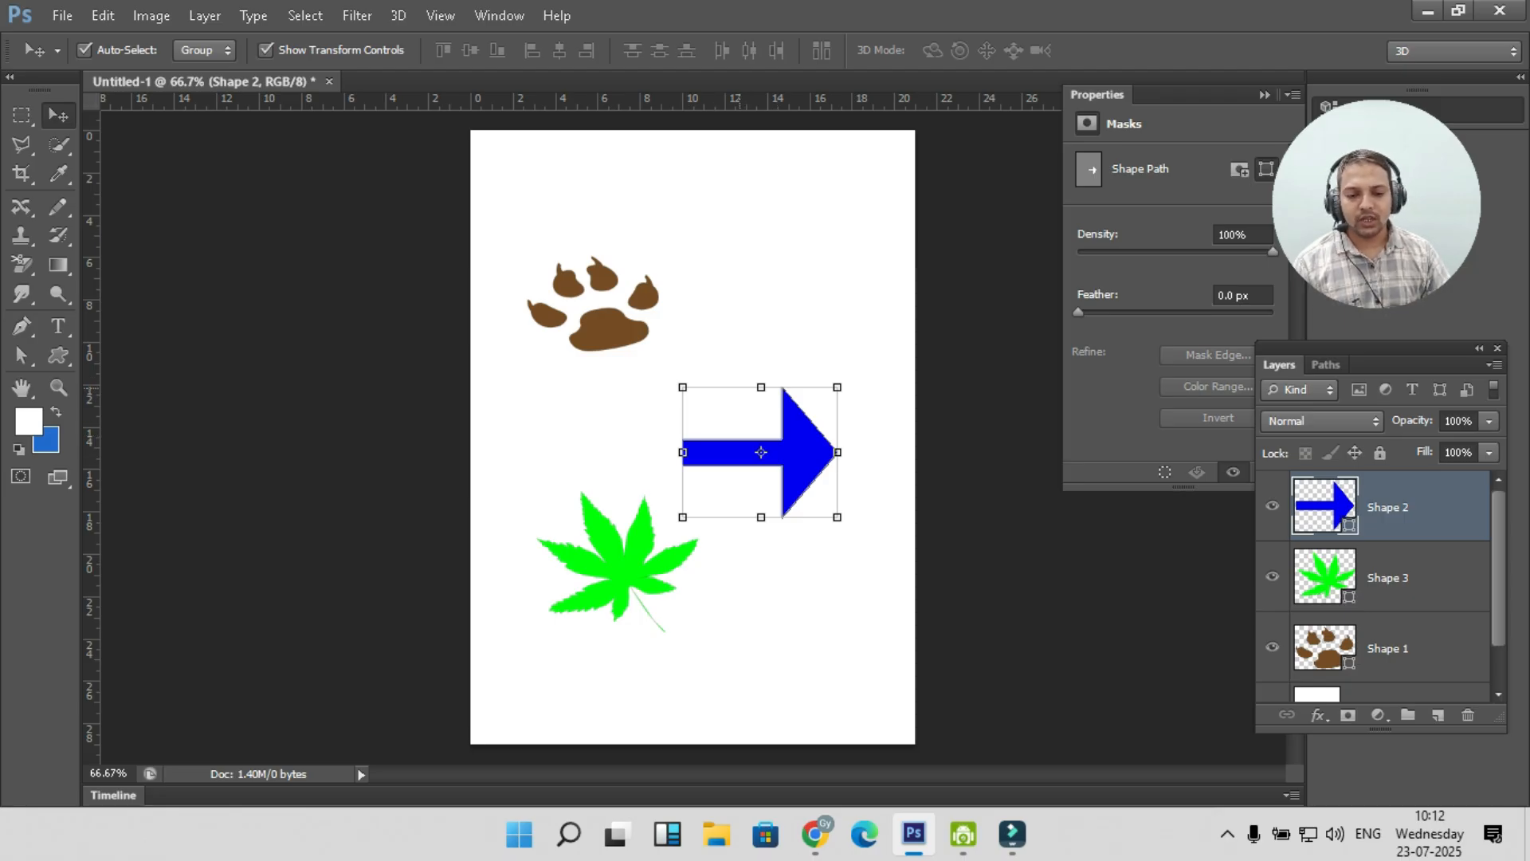
click(740, 389)
click(745, 451)
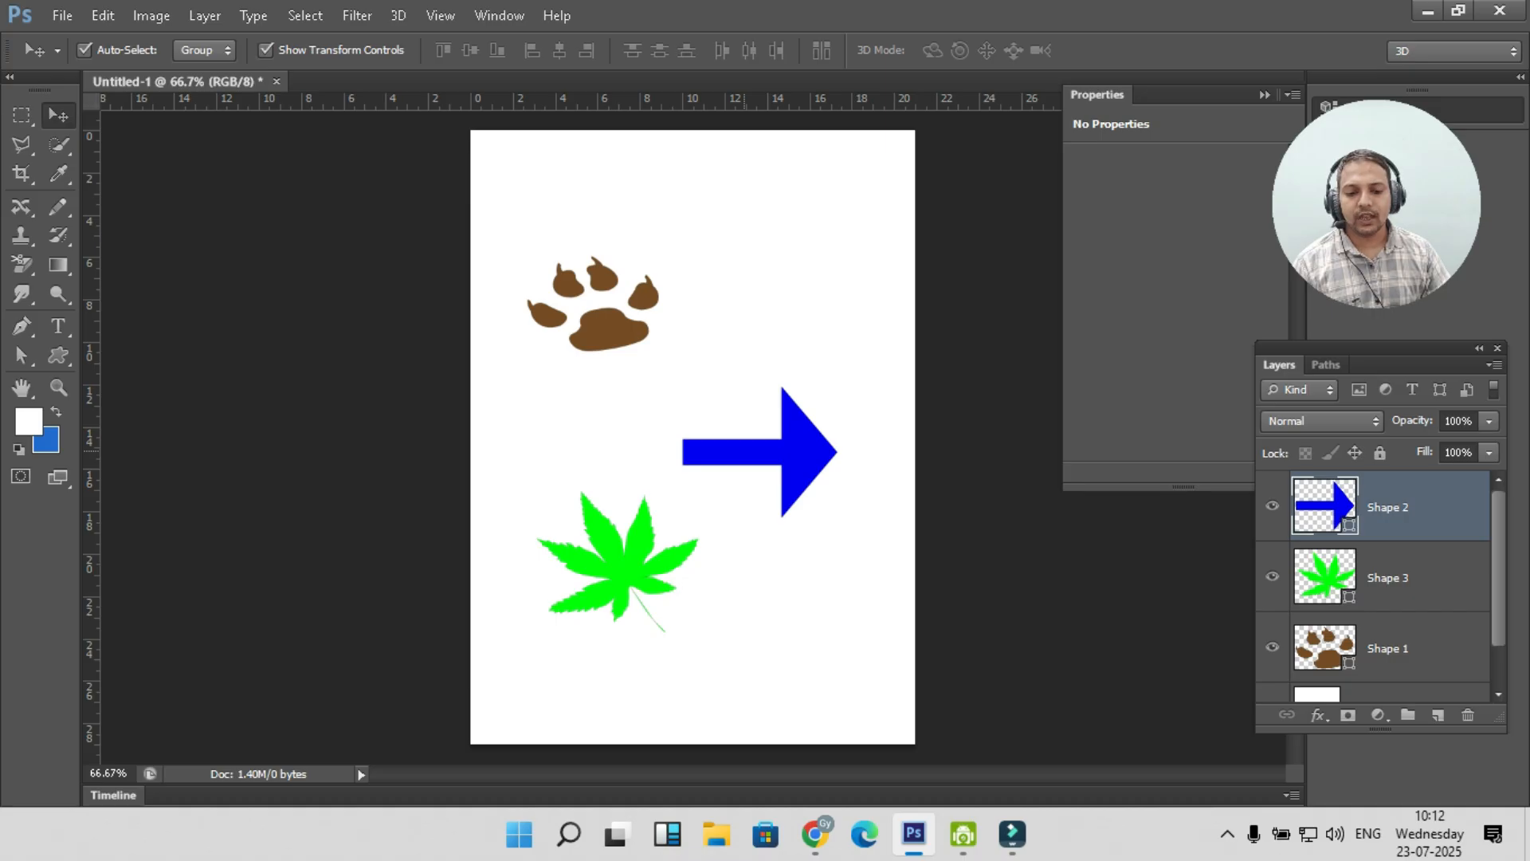
click(21, 326)
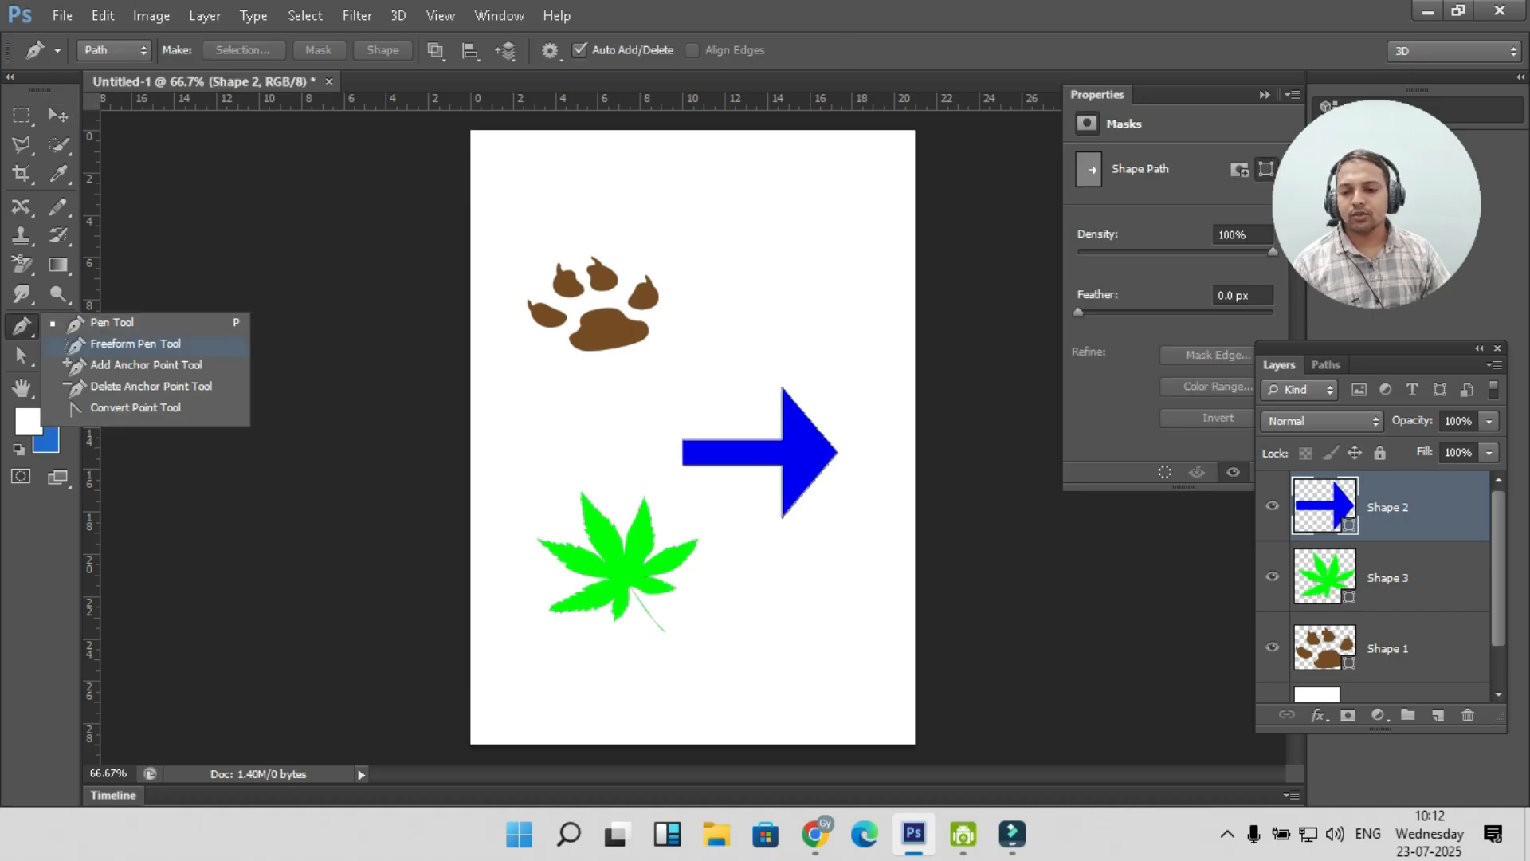
click(22, 355)
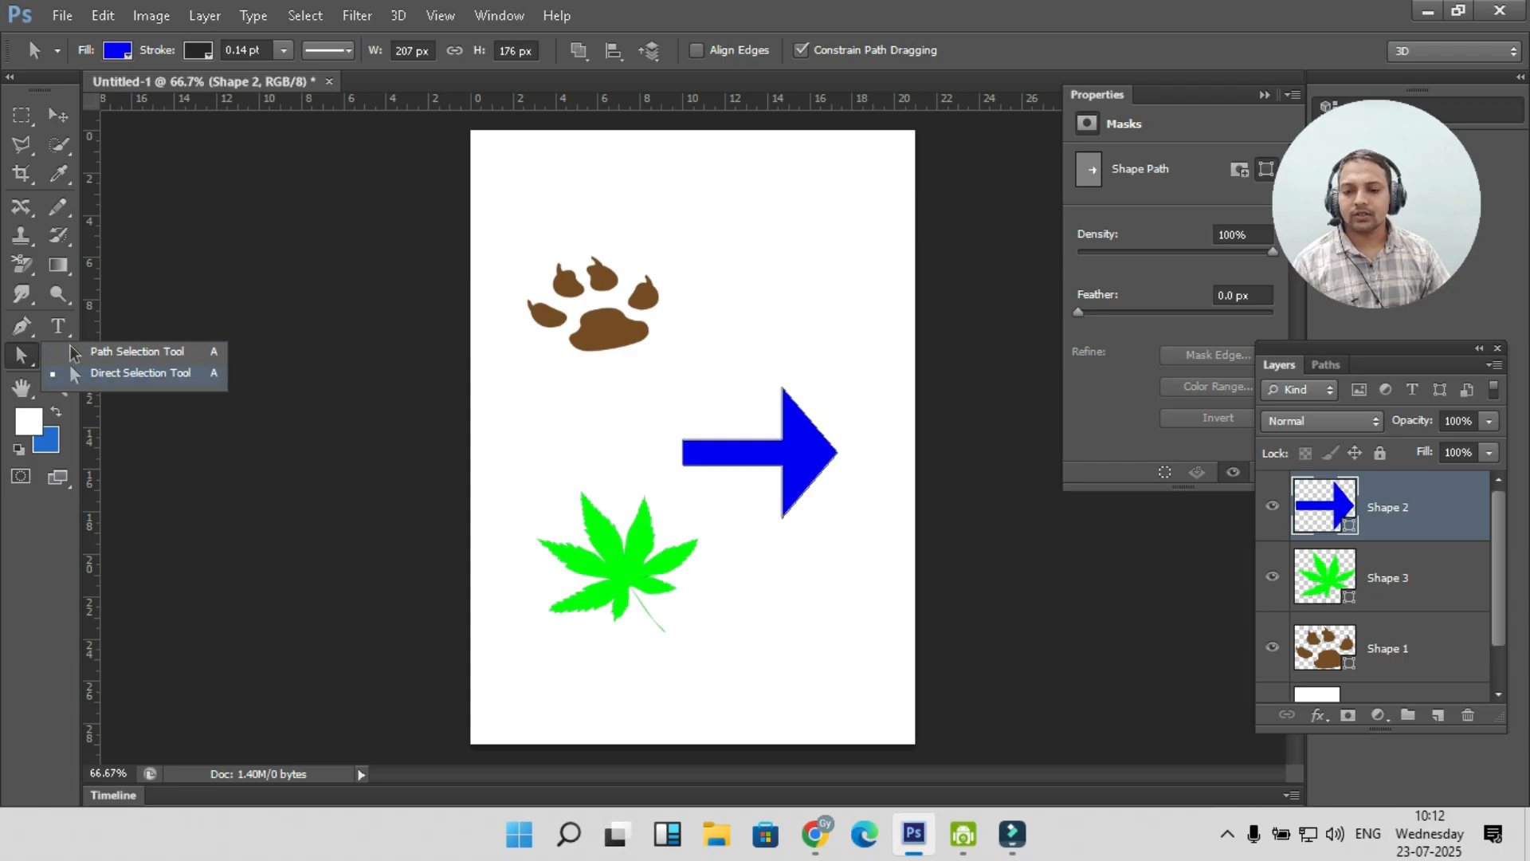
click(74, 352)
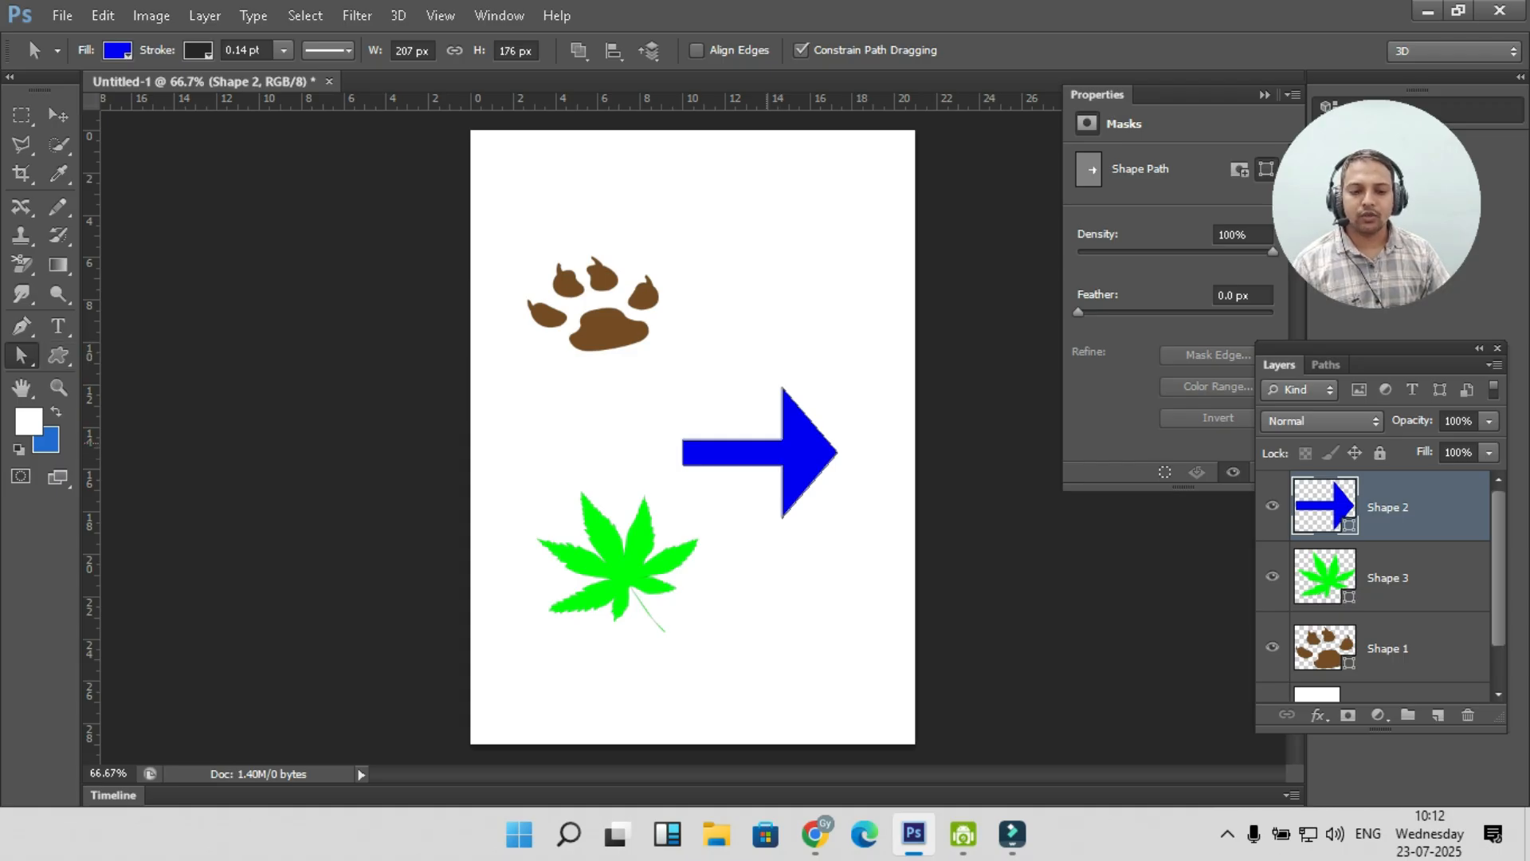
click(768, 442)
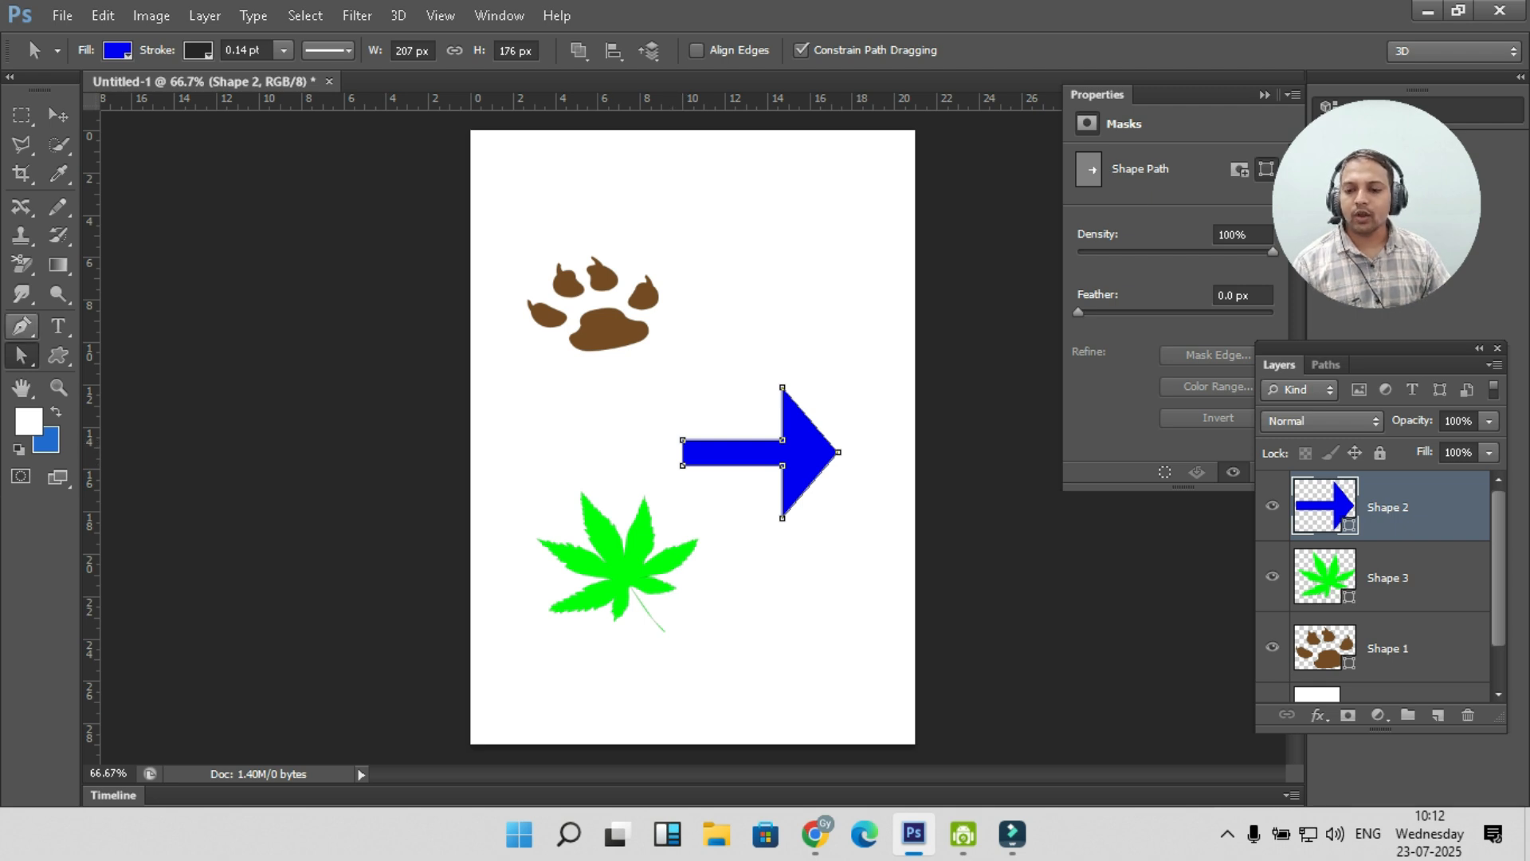
- Round the two corners at the arrow's tail end into smooth curves with the Convert Point tool, adjusting their direction handles
click(21, 325)
click(131, 407)
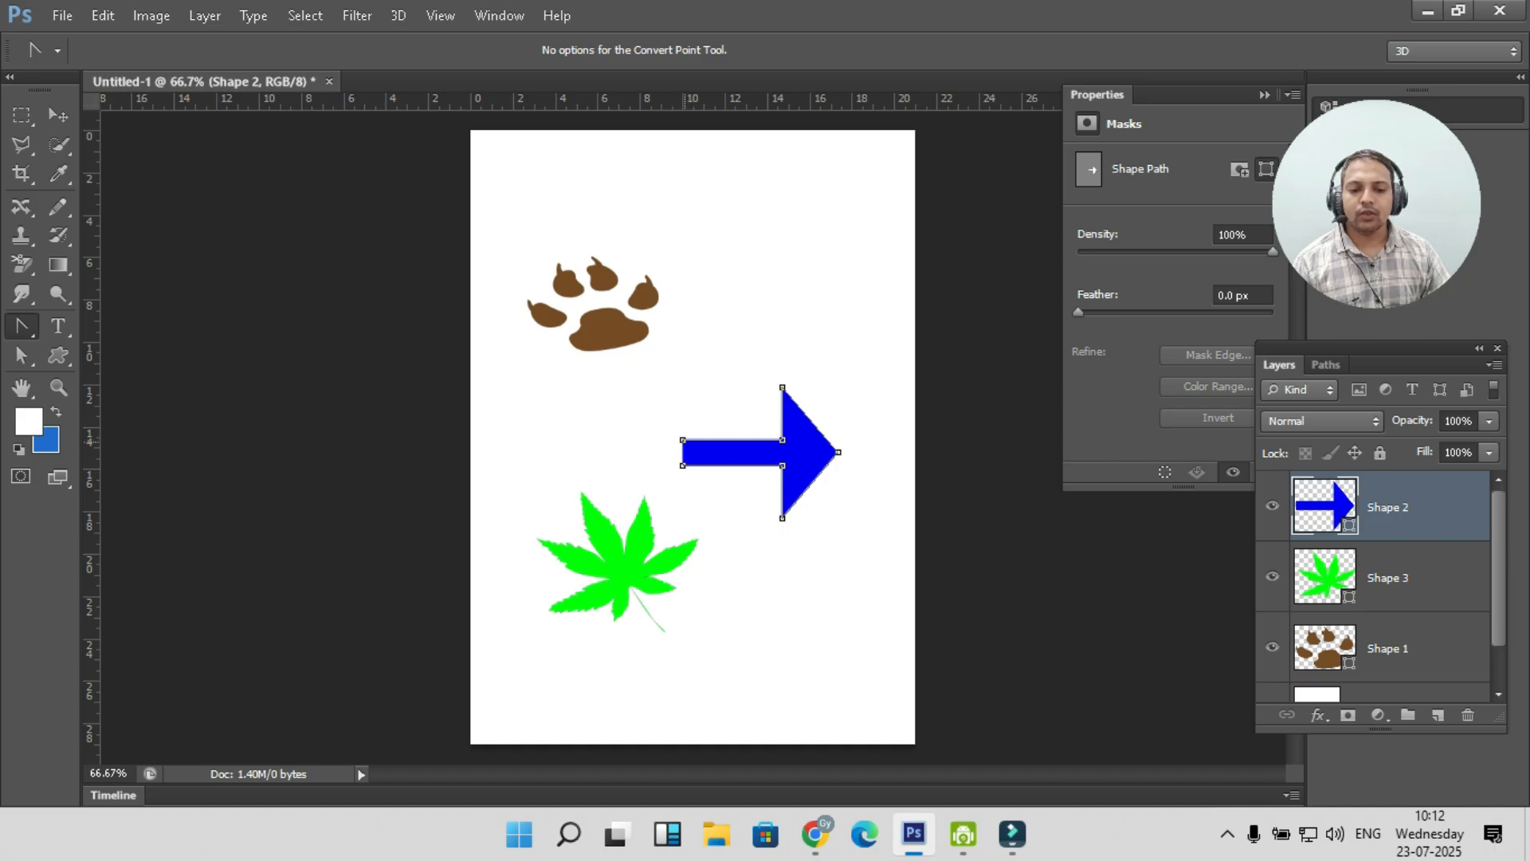
drag(683, 439, 700, 423)
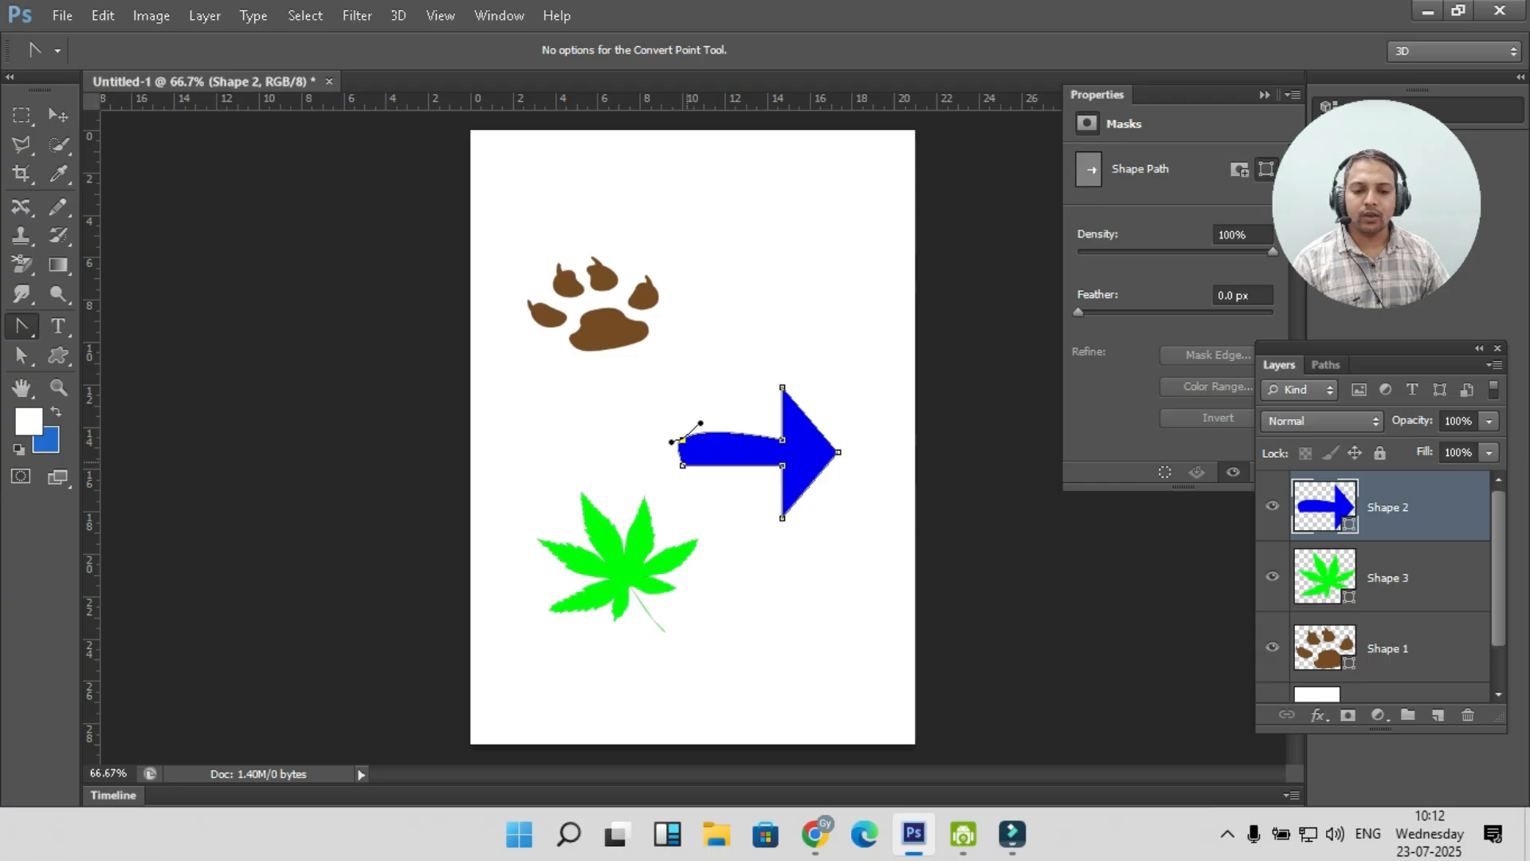
mouse_move(672, 442)
mouse_down()
mouse_move(580, 452)
mouse_move(670, 455)
mouse_up()
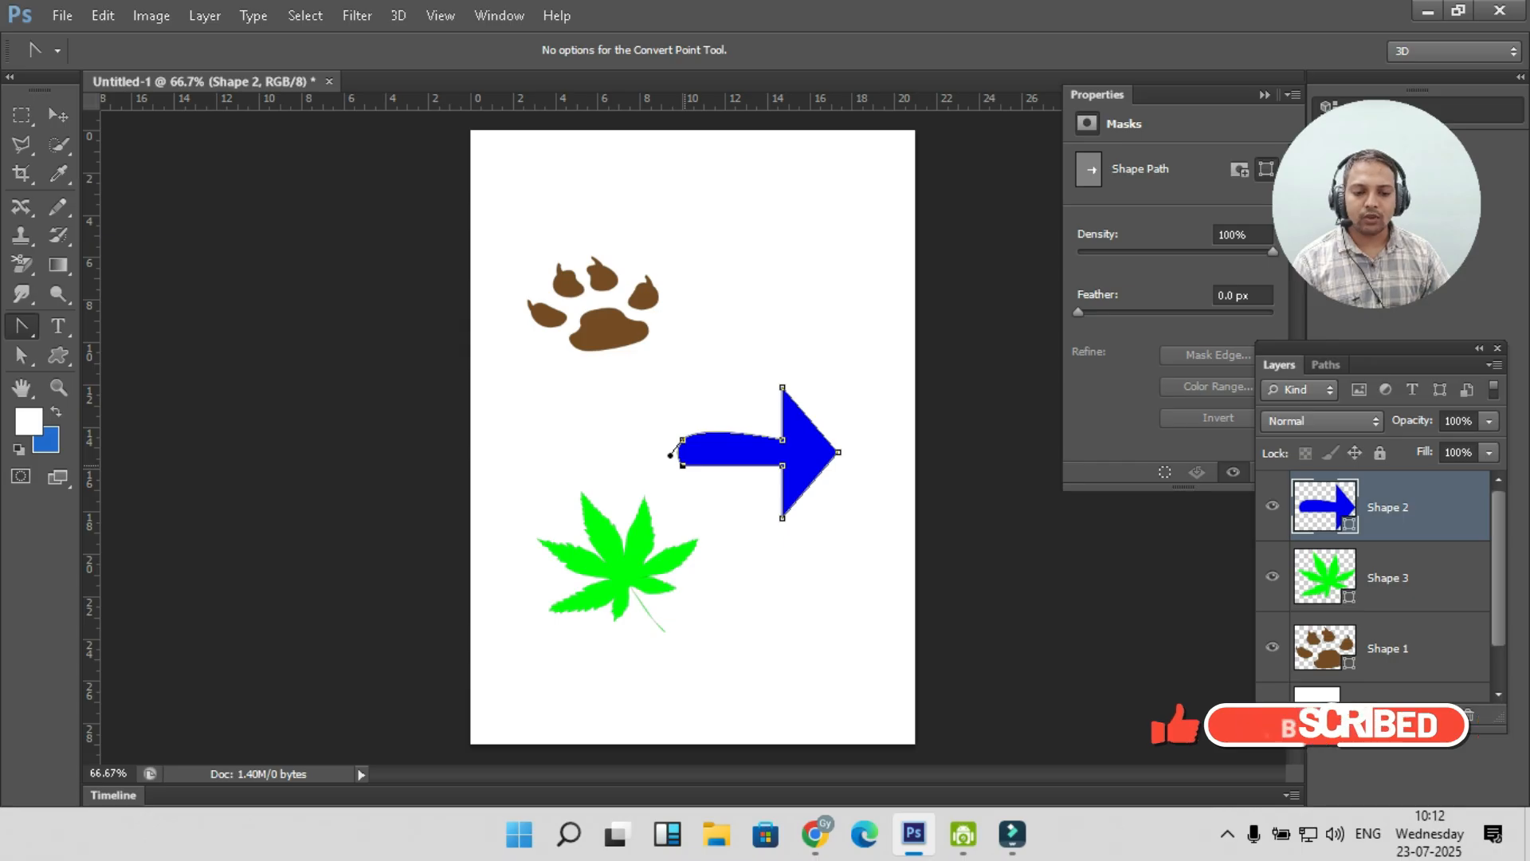
drag(683, 465, 646, 447)
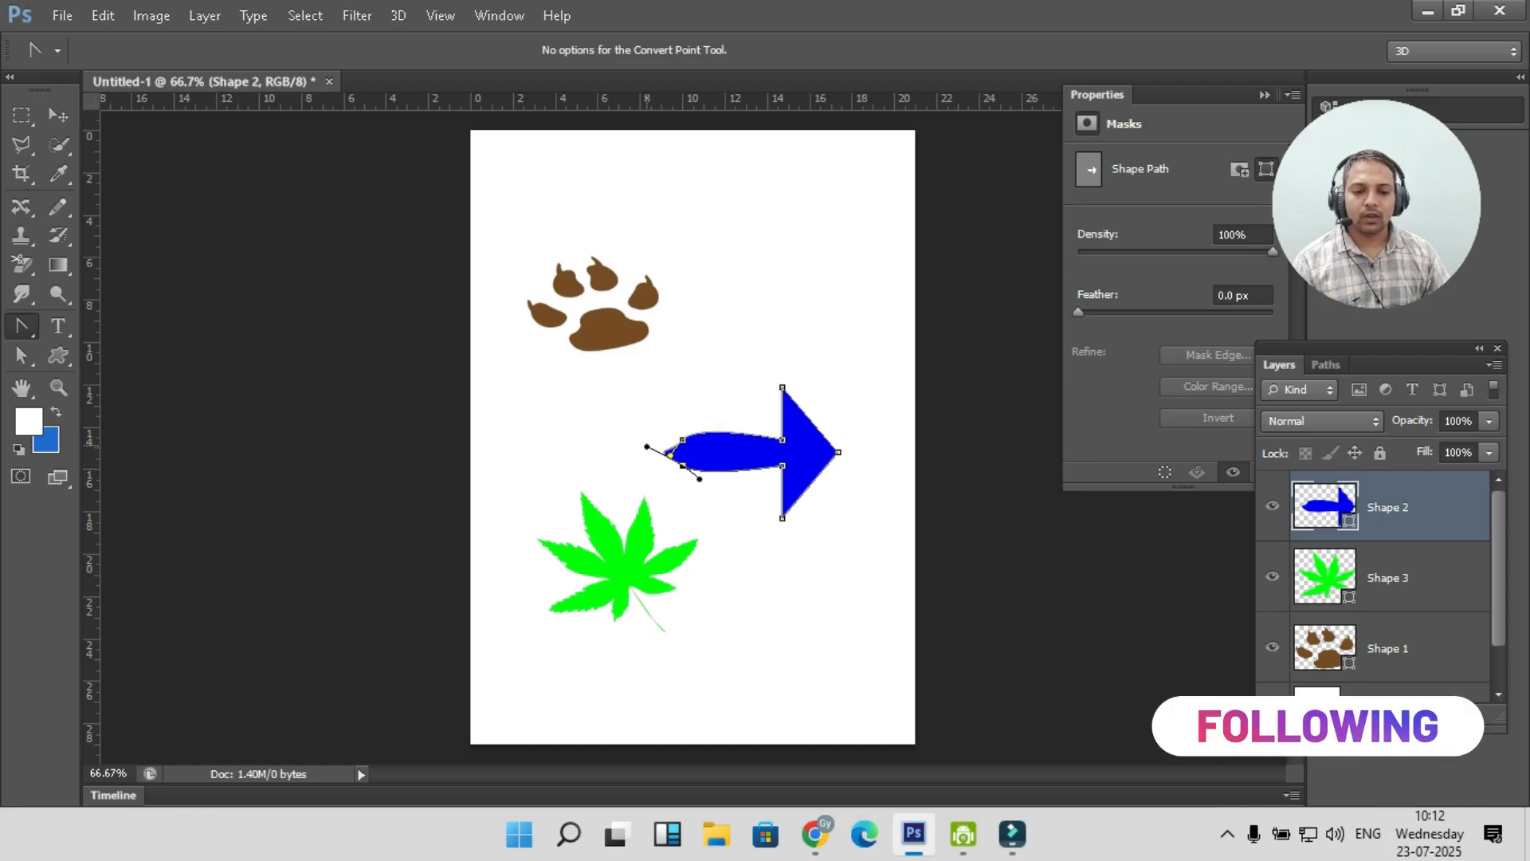
drag(646, 446, 661, 448)
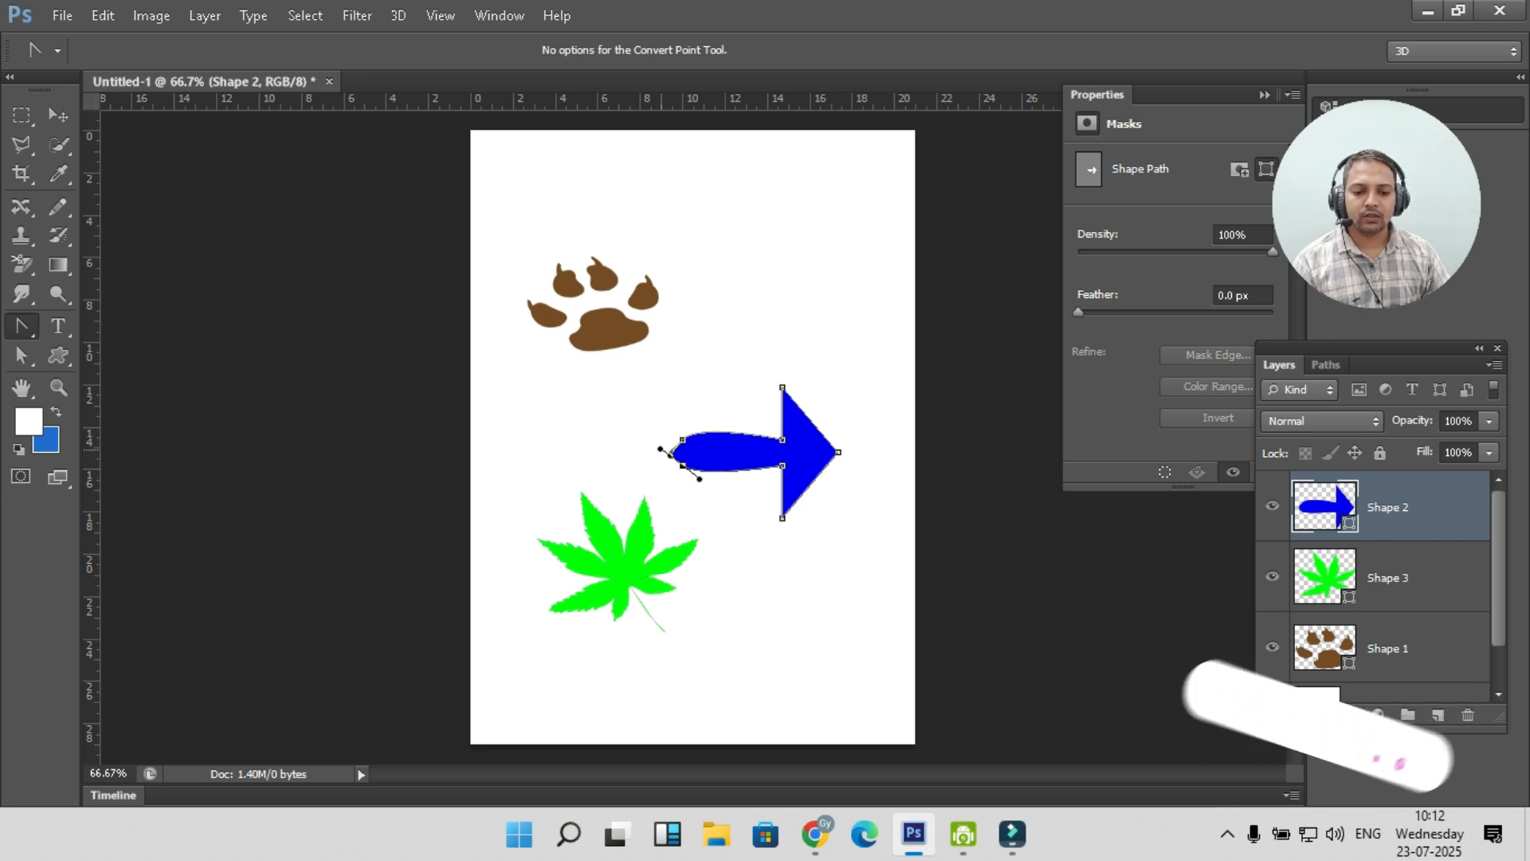
drag(661, 449, 669, 450)
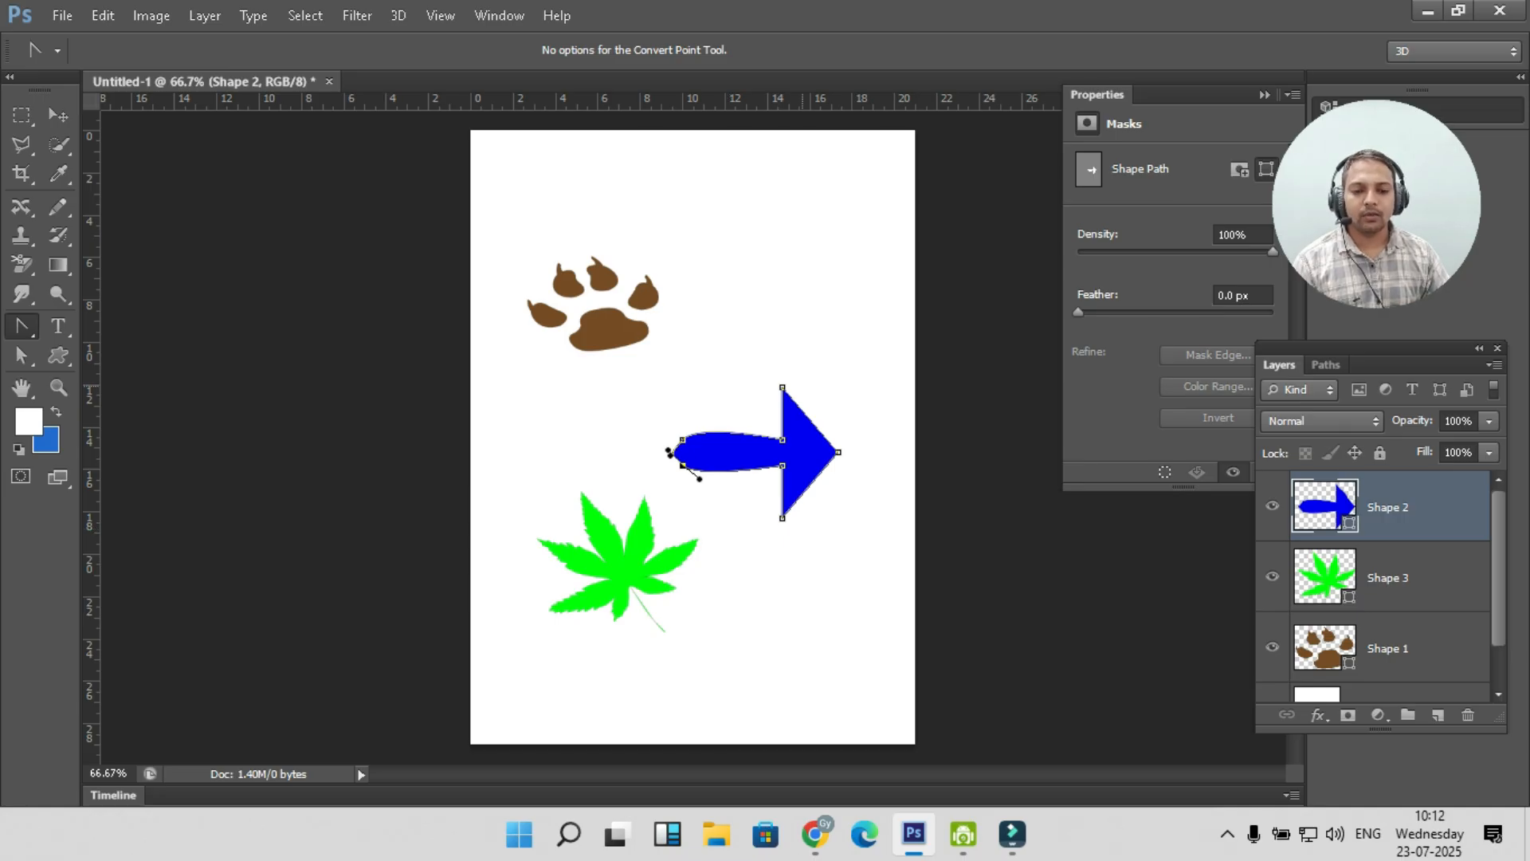
- Curve both arrowhead edges inward from the tip anchor point, and move the arrow up beside the paw print
drag(837, 451, 789, 444)
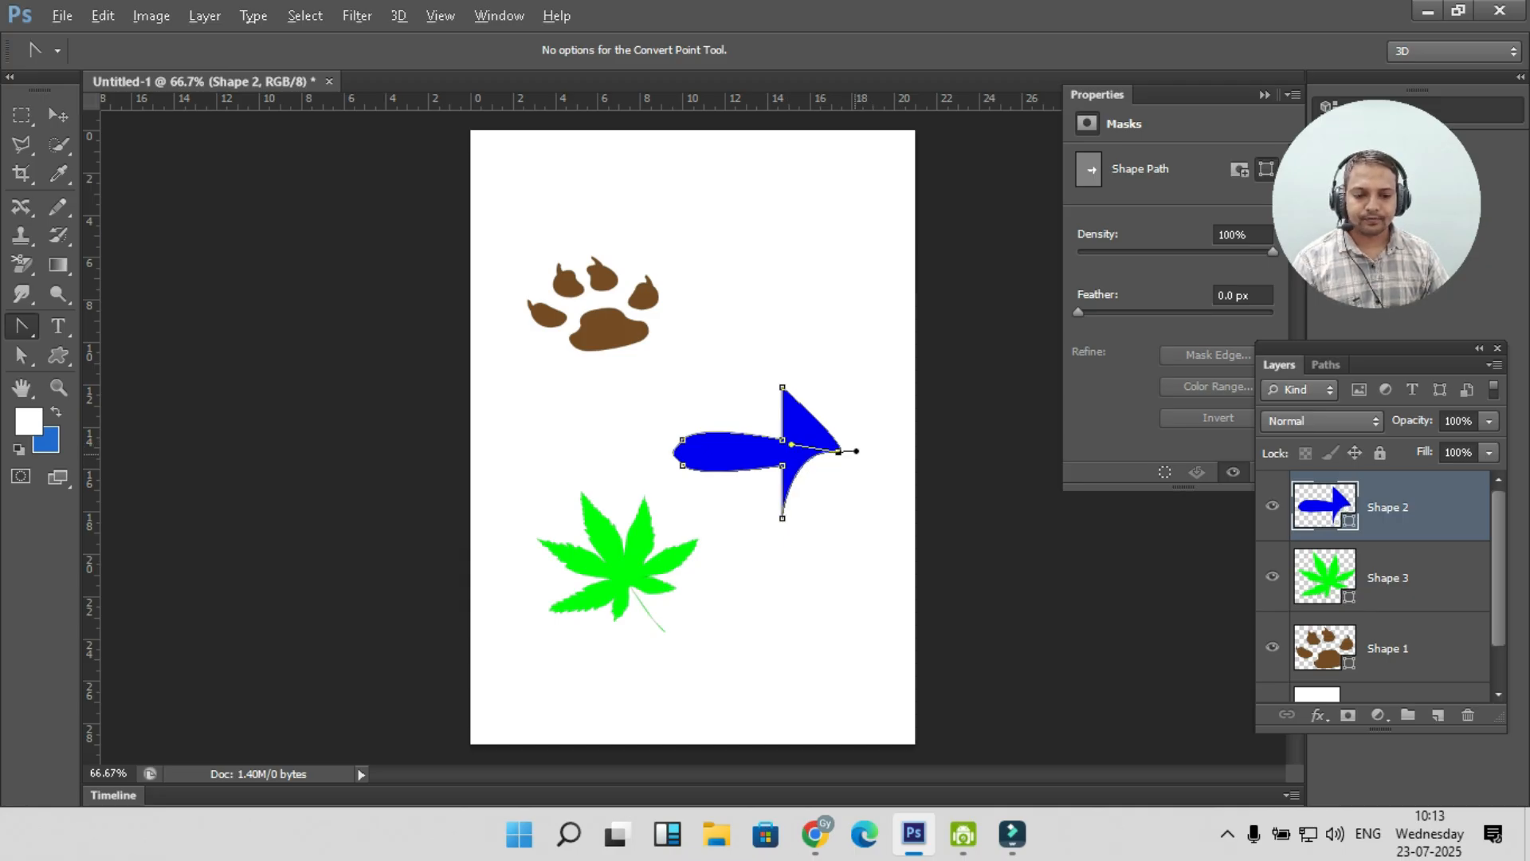
drag(857, 451, 818, 441)
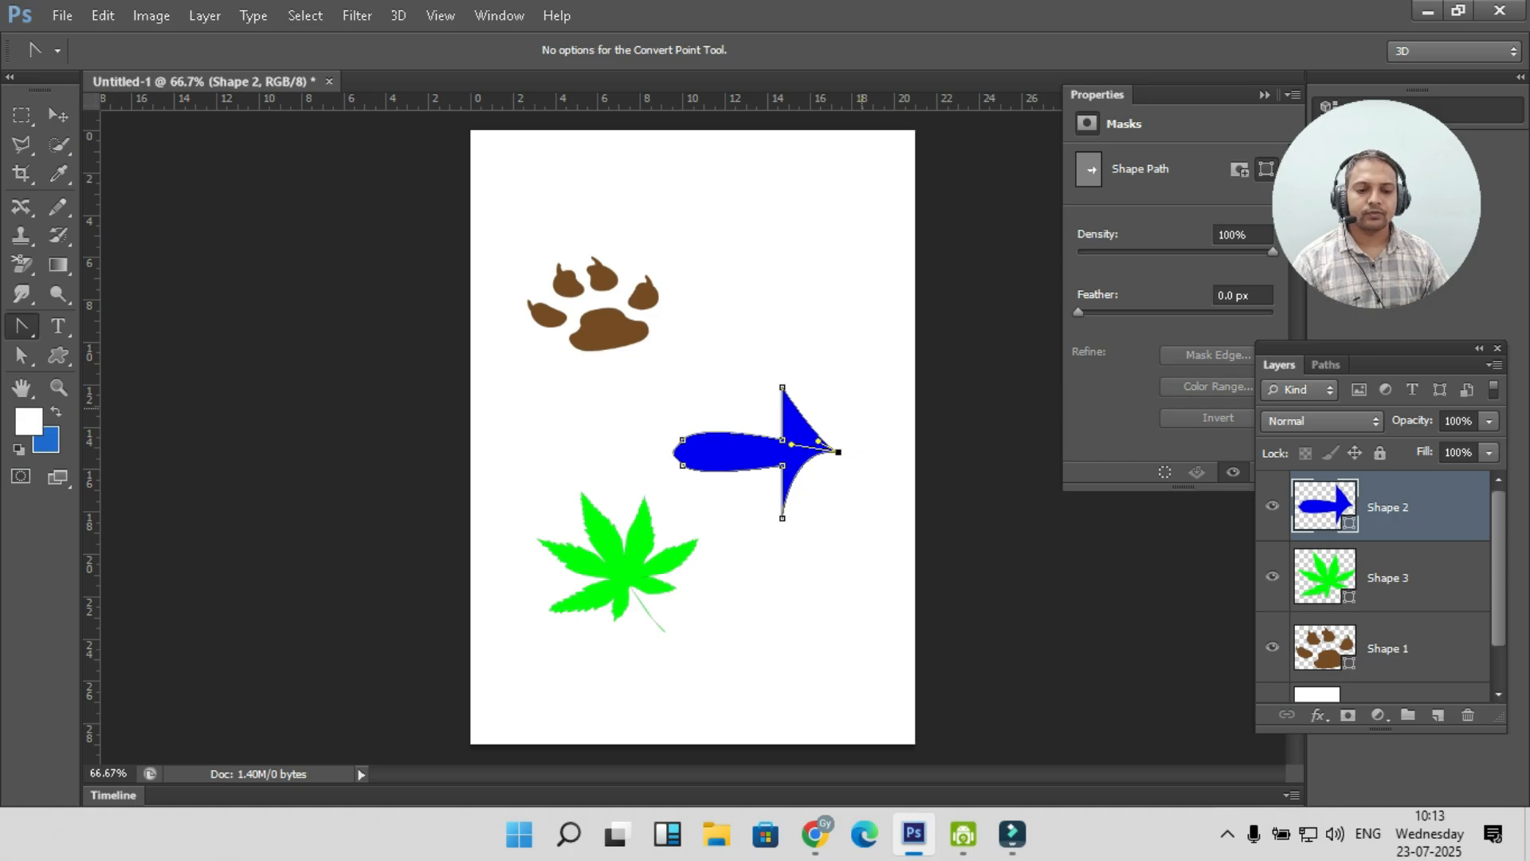
key(v)
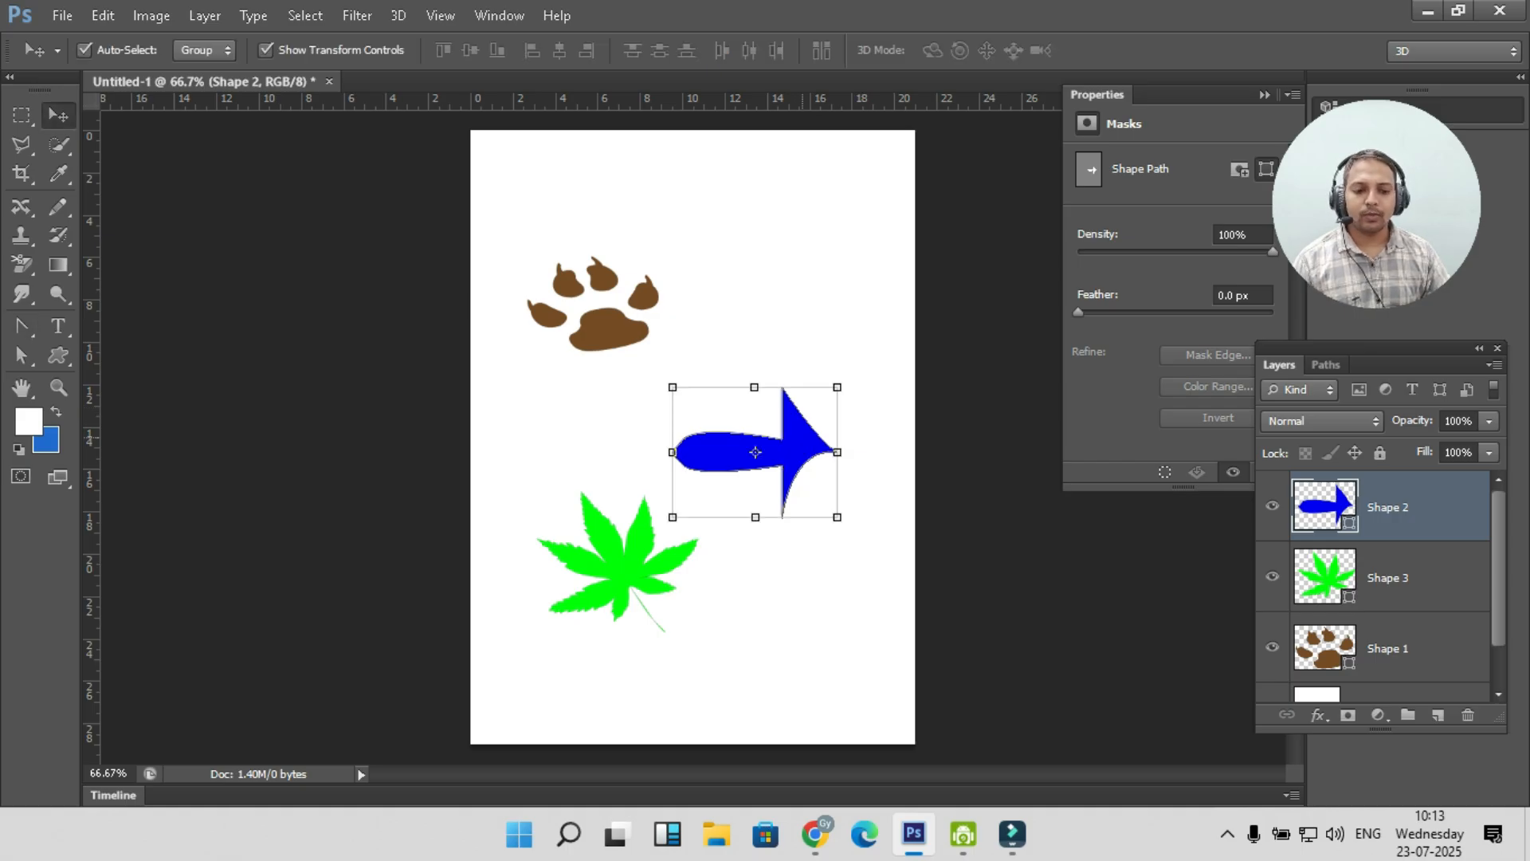
drag(755, 452, 753, 350)
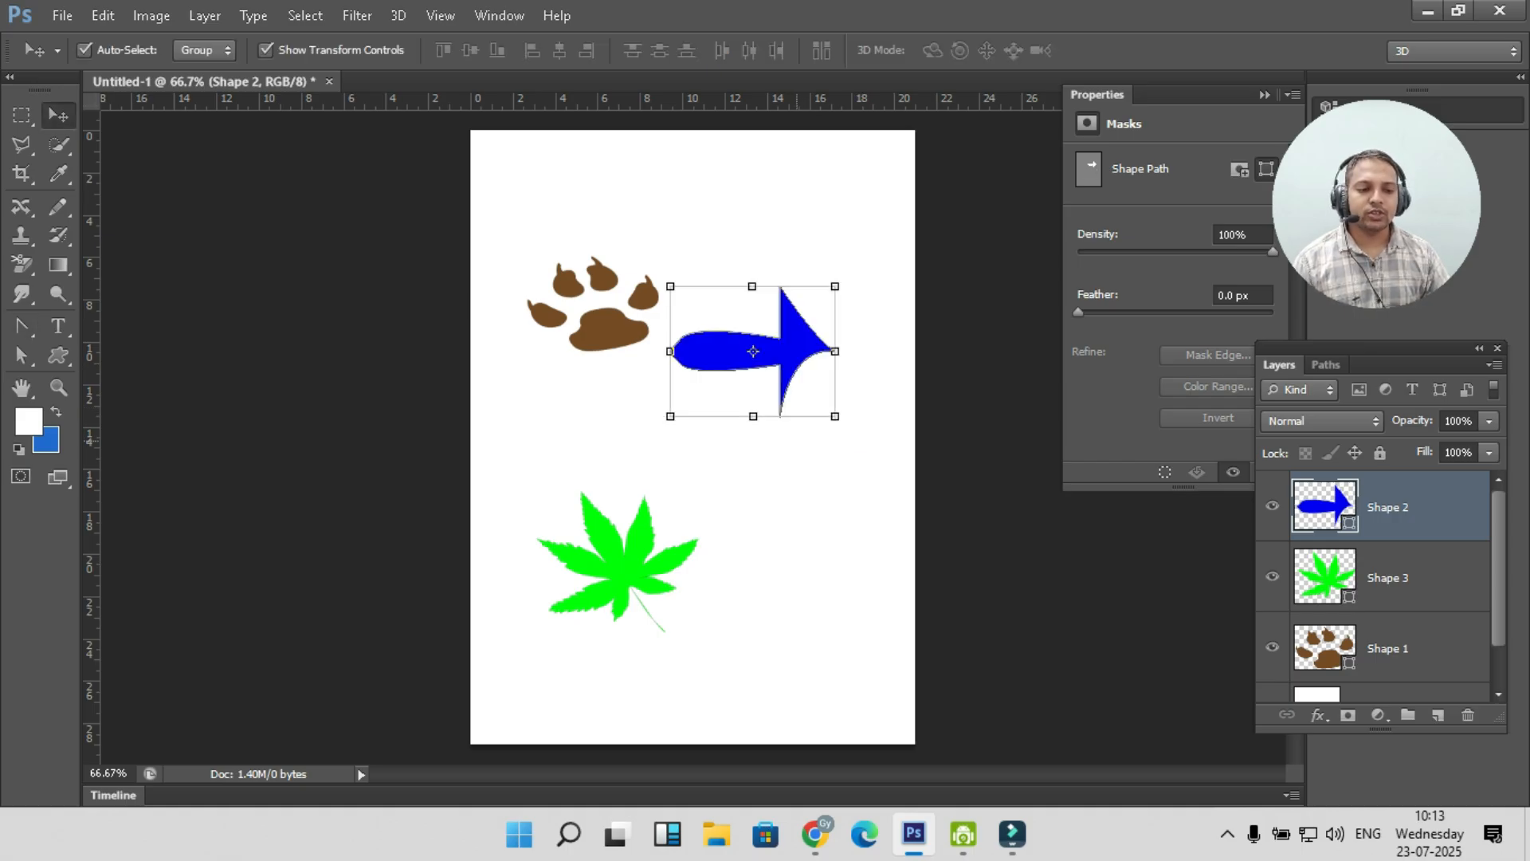